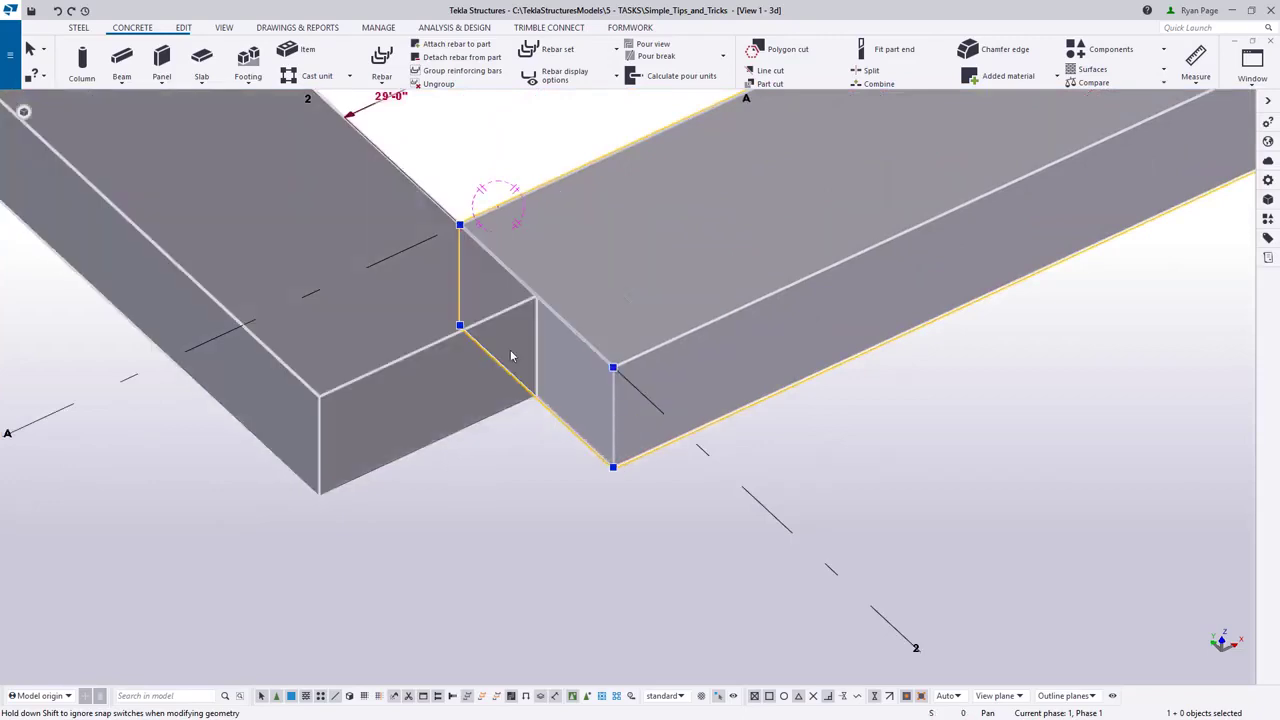
Step: Stretch the end face of the strip footing at grid intersection 2/A outward to close the open corner
click(459, 389)
drag(458, 391, 524, 472)
scroll(524, 471, down, 3)
middle_drag(925, 300, 337, 497)
scroll(337, 497, down, 2)
middle_drag(676, 351, 310, 602)
scroll(710, 356, up, 5)
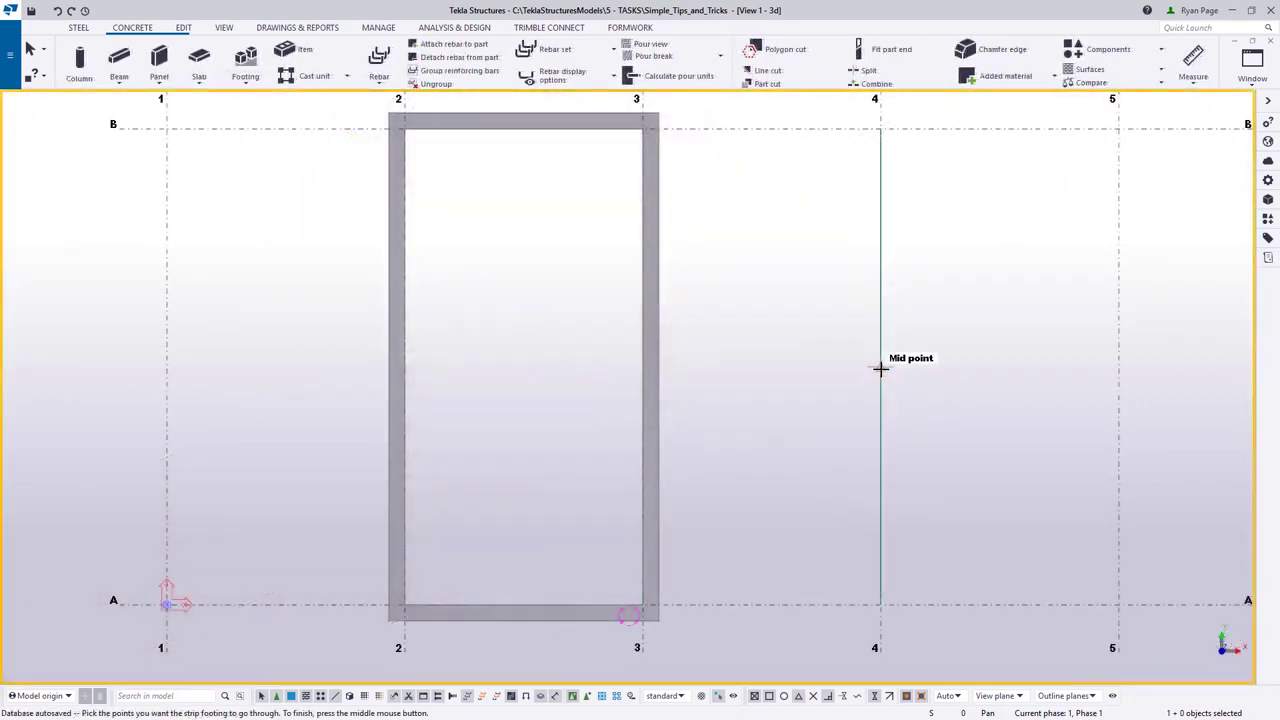
Step: Model a strip footing from the midpoint of grid line 4 through 4/B, 5/B, 5/A and 4/A, ending on line 4 about 25'-0" from A
click(881, 368)
middle_drag(997, 334, 663, 423)
click(547, 227)
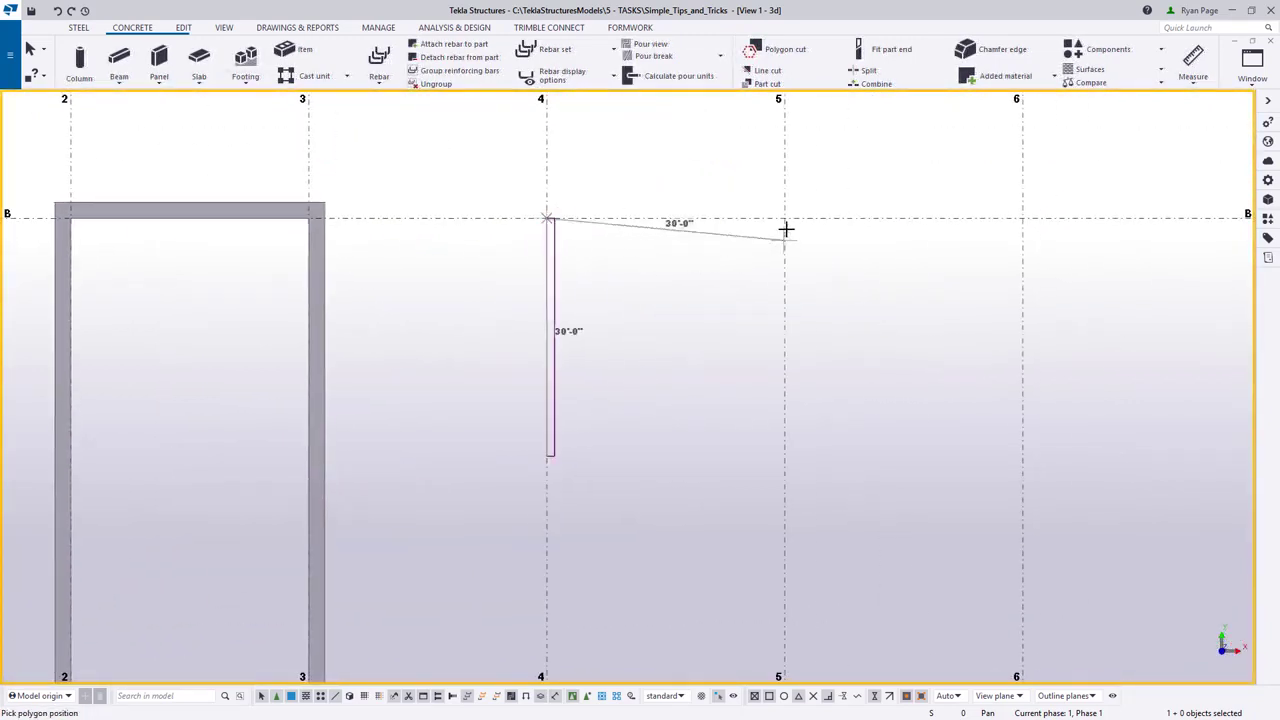
click(786, 217)
middle_drag(692, 631, 824, 360)
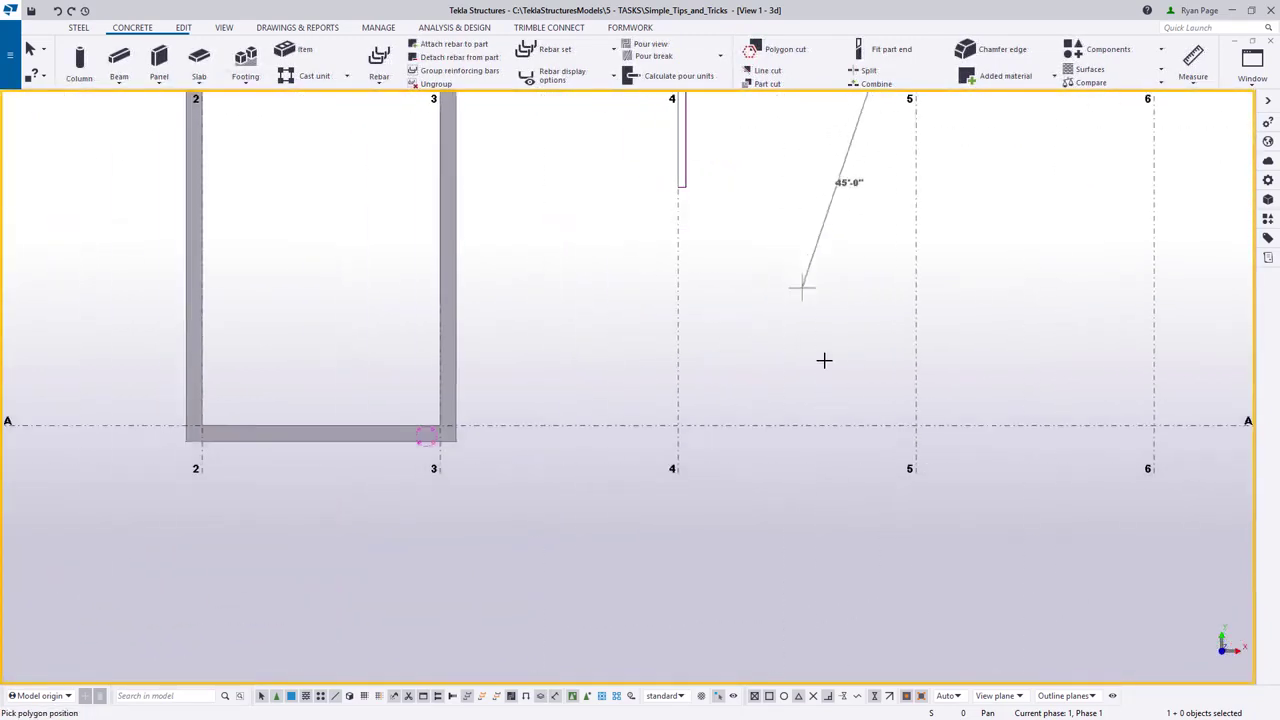
click(916, 424)
click(678, 424)
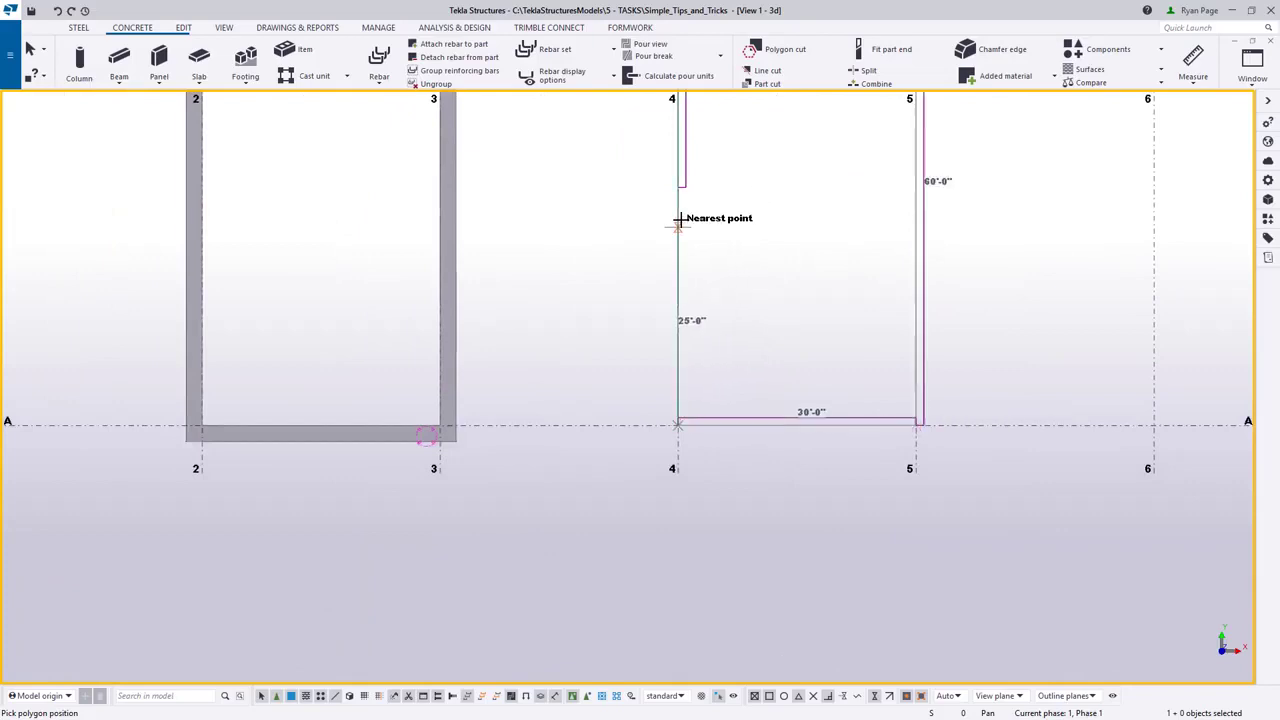
click(678, 224)
middle_click(800, 245)
right_click(785, 198)
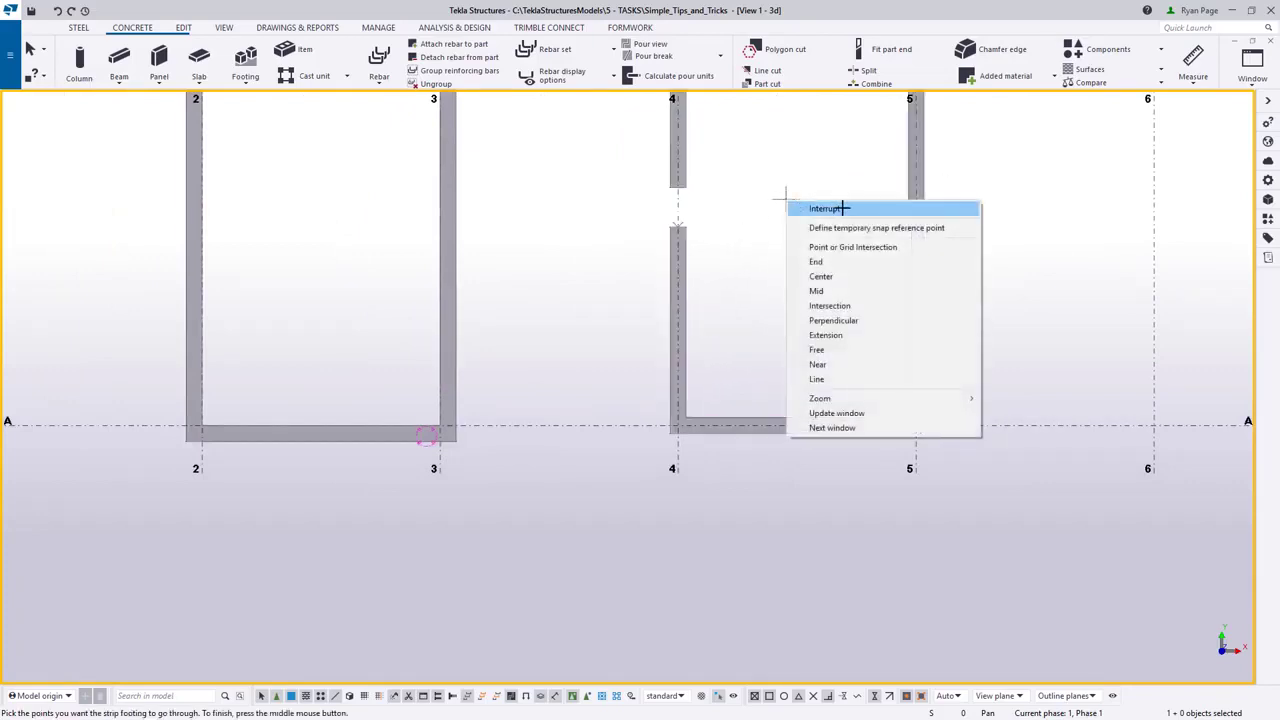
click(834, 208)
Step: Stretch the strip footing's end face on grid line 4 across the gap to its other end, closing the loop
middle_drag(794, 226, 701, 414)
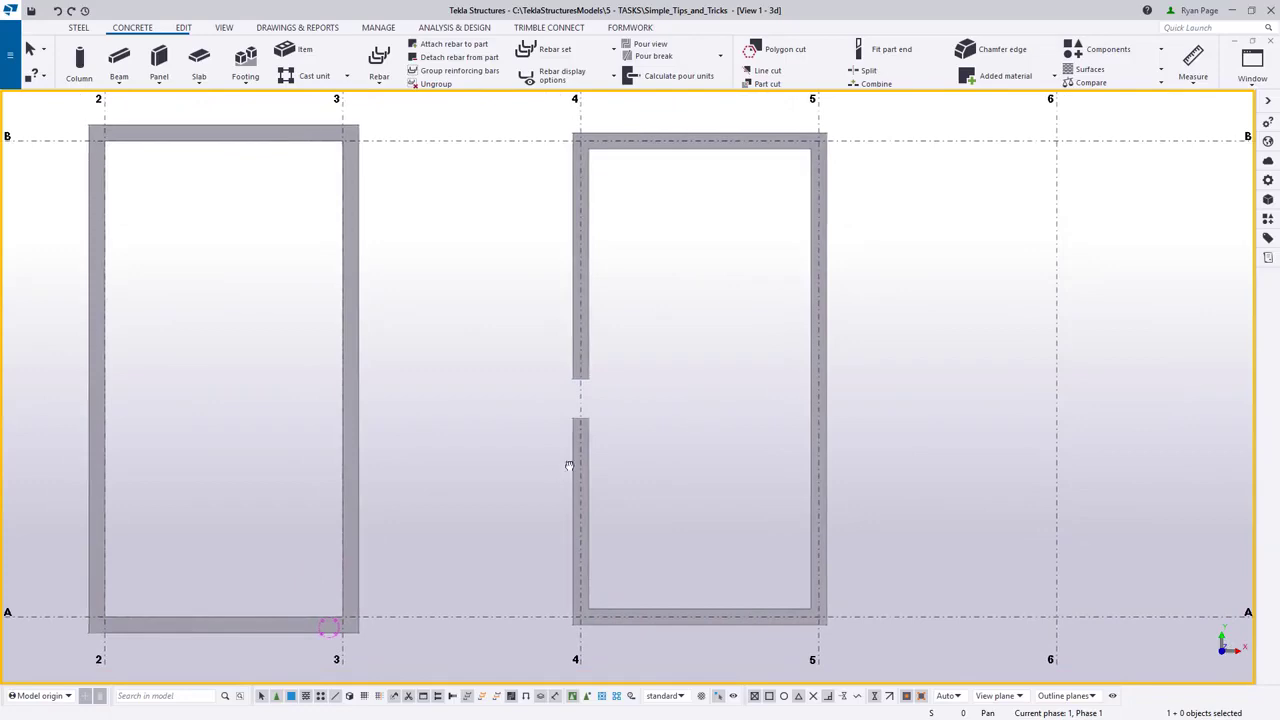
ctrl+middle_drag(569, 466, 788, 365)
scroll(502, 489, up, 5)
ctrl+middle_drag(612, 425, 693, 407)
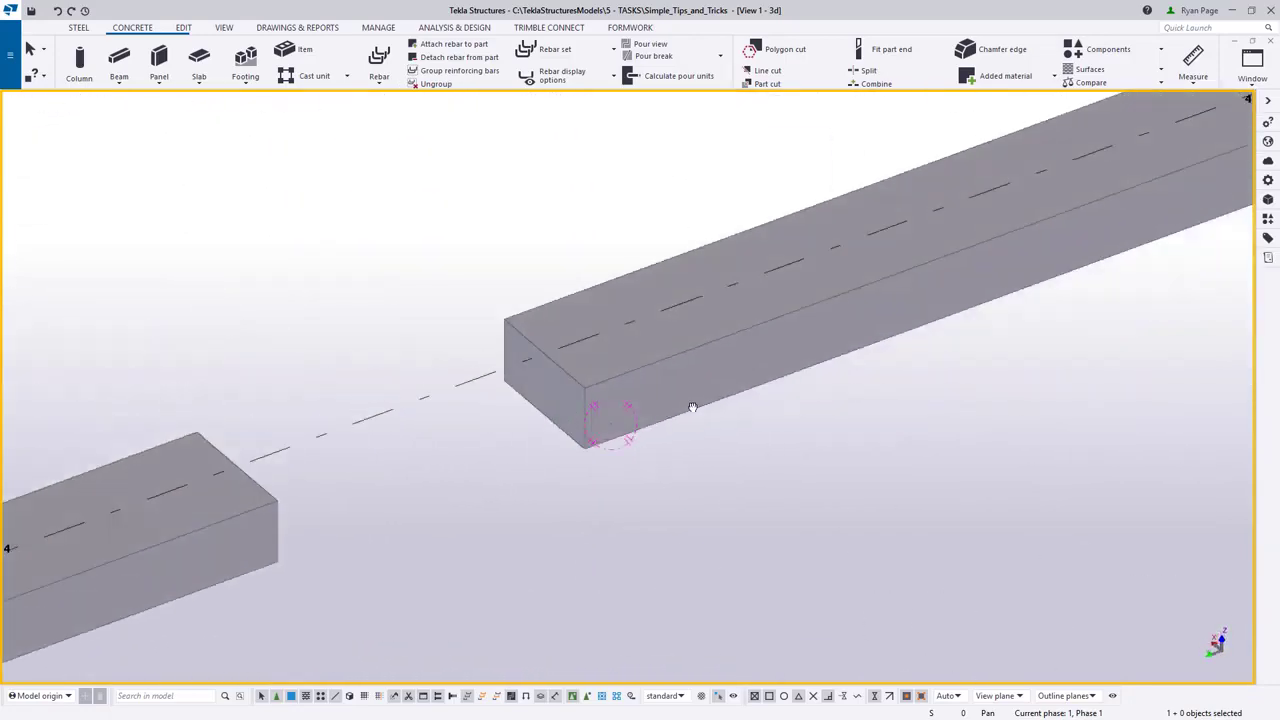
click(555, 404)
drag(555, 404, 279, 491)
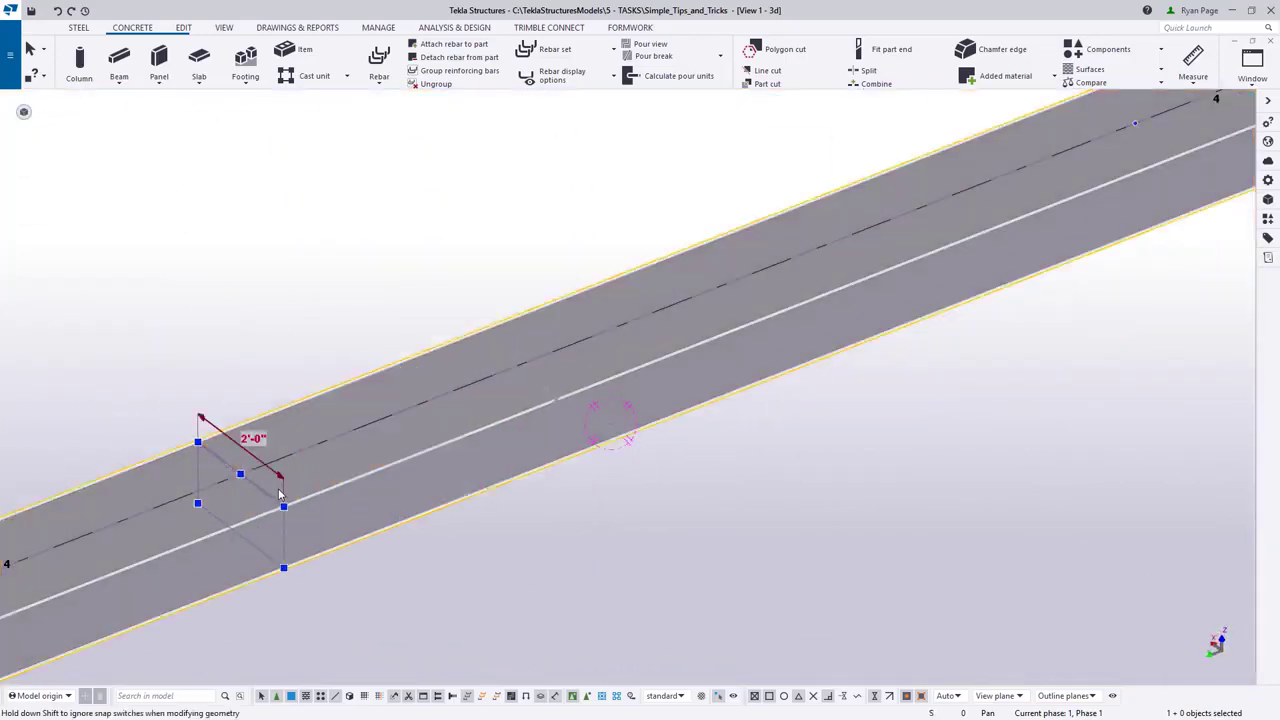
scroll(509, 537, down, 5)
ctrl+middle_drag(531, 449, 623, 433)
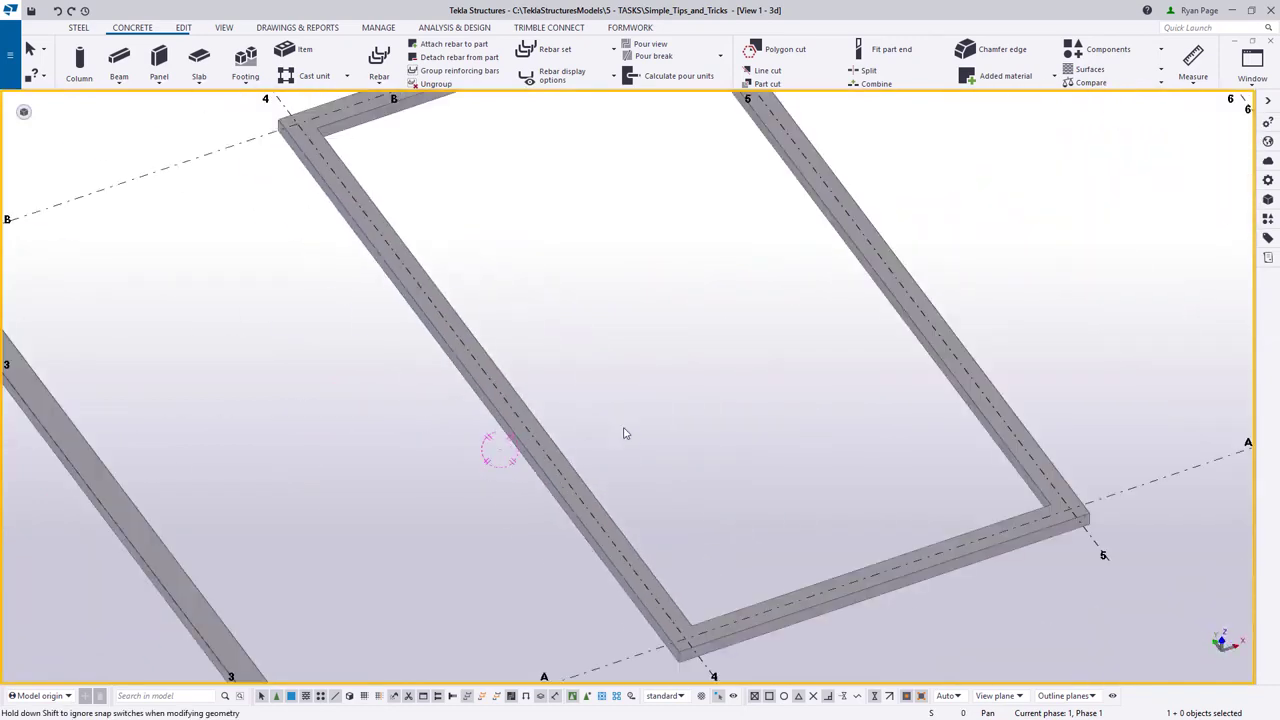
Step: In plan view, shift the closed strip footing between grids 4 and 5 to one side of its reference line
key(ctrl+p)
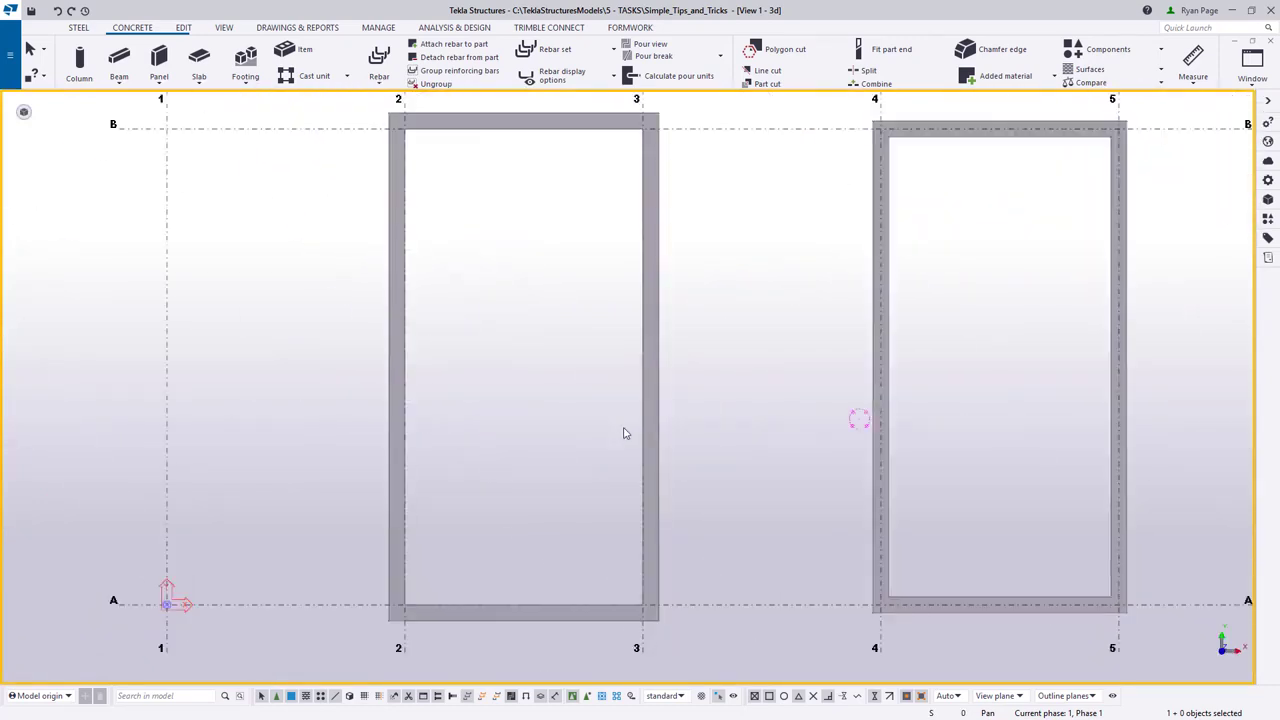
click(977, 609)
click(83, 136)
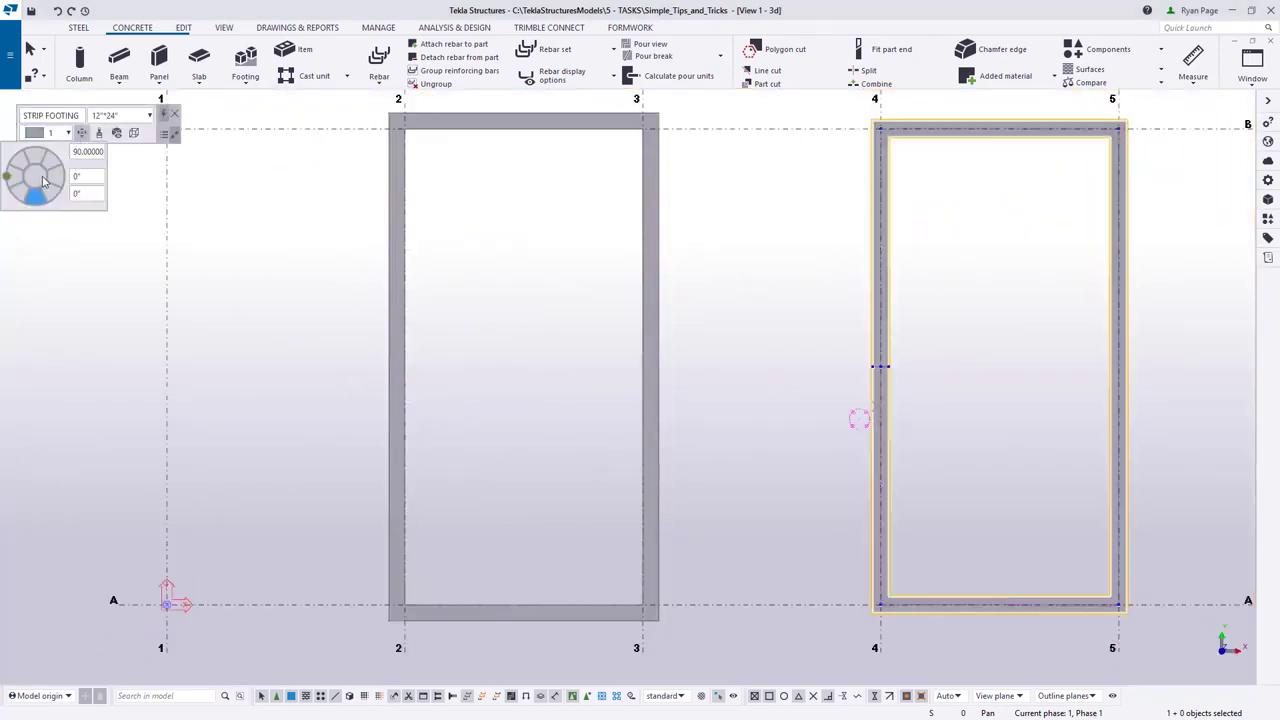
click(17, 197)
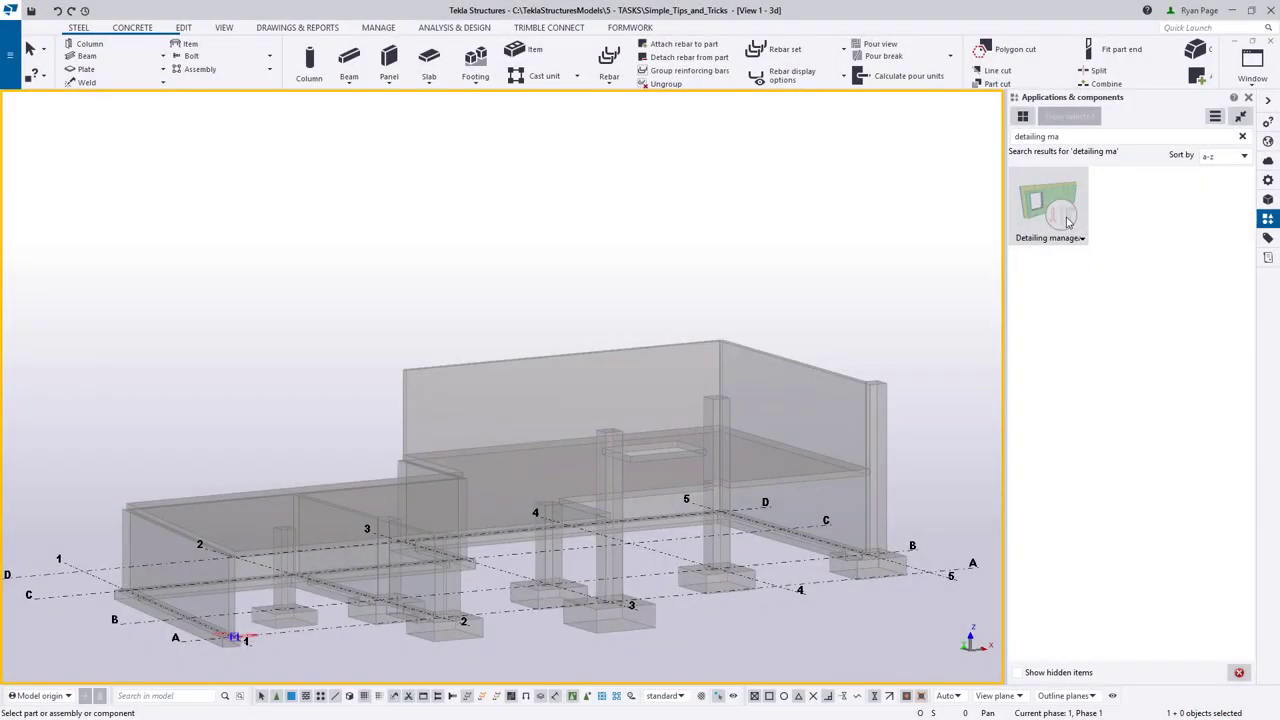
Step: Open the Detailing manager, load the CIP Reinforcement settings, and show the Pad Footing rule
double_click(1068, 221)
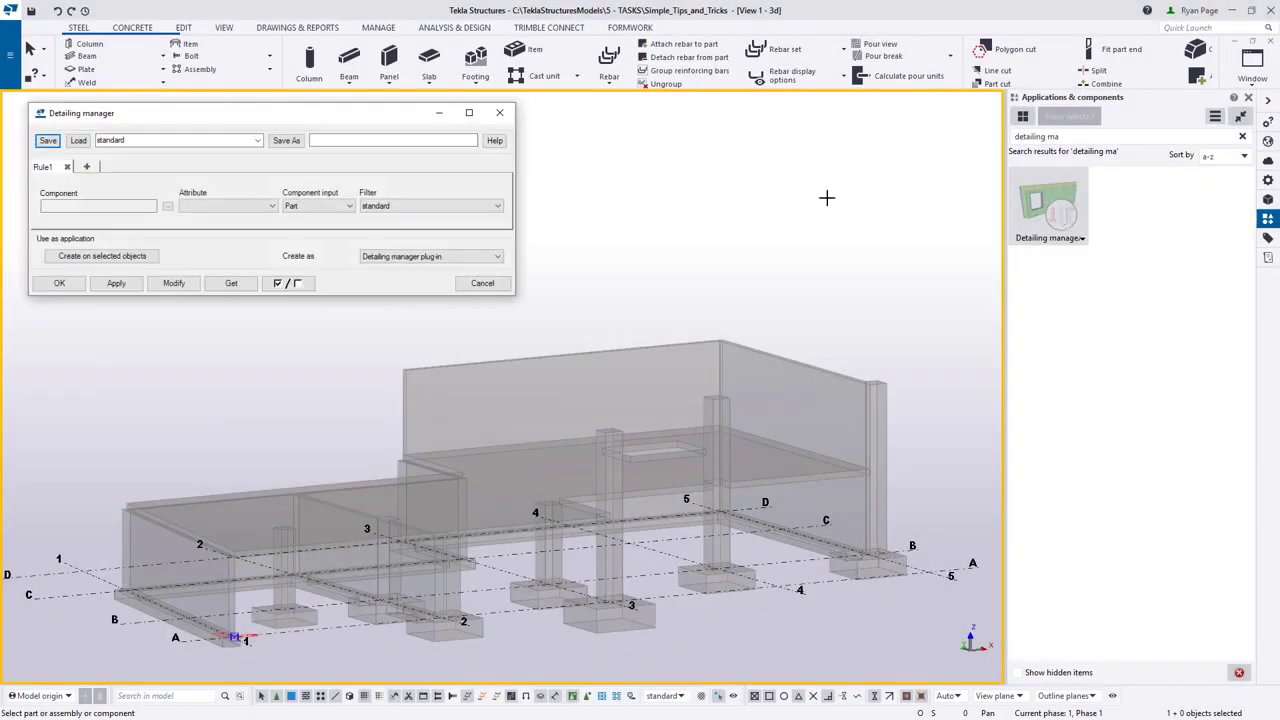
click(257, 140)
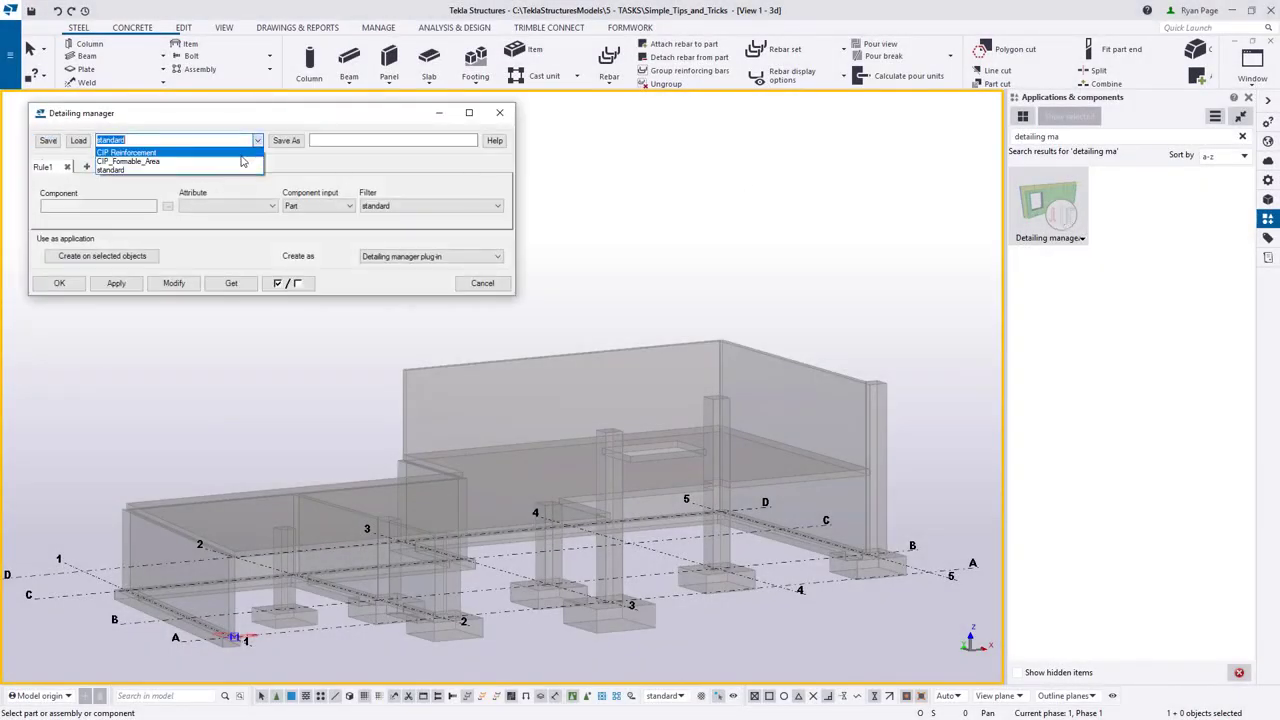
click(130, 164)
click(78, 145)
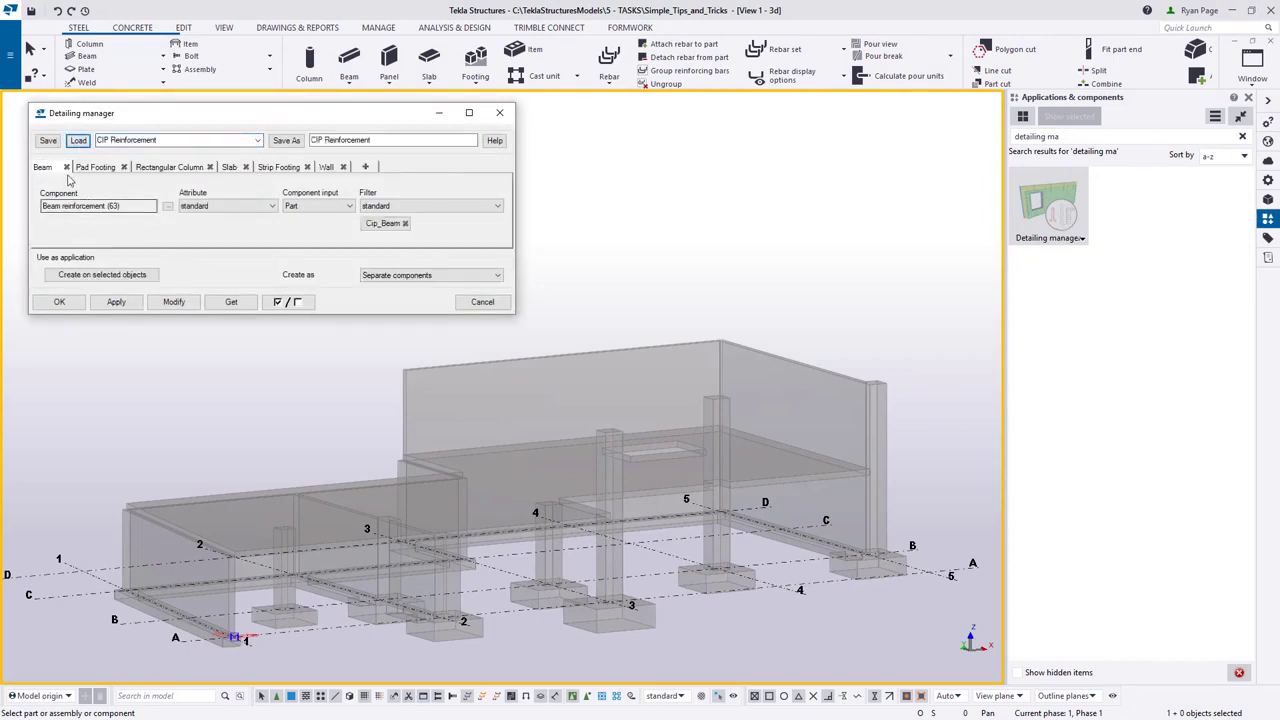
click(110, 172)
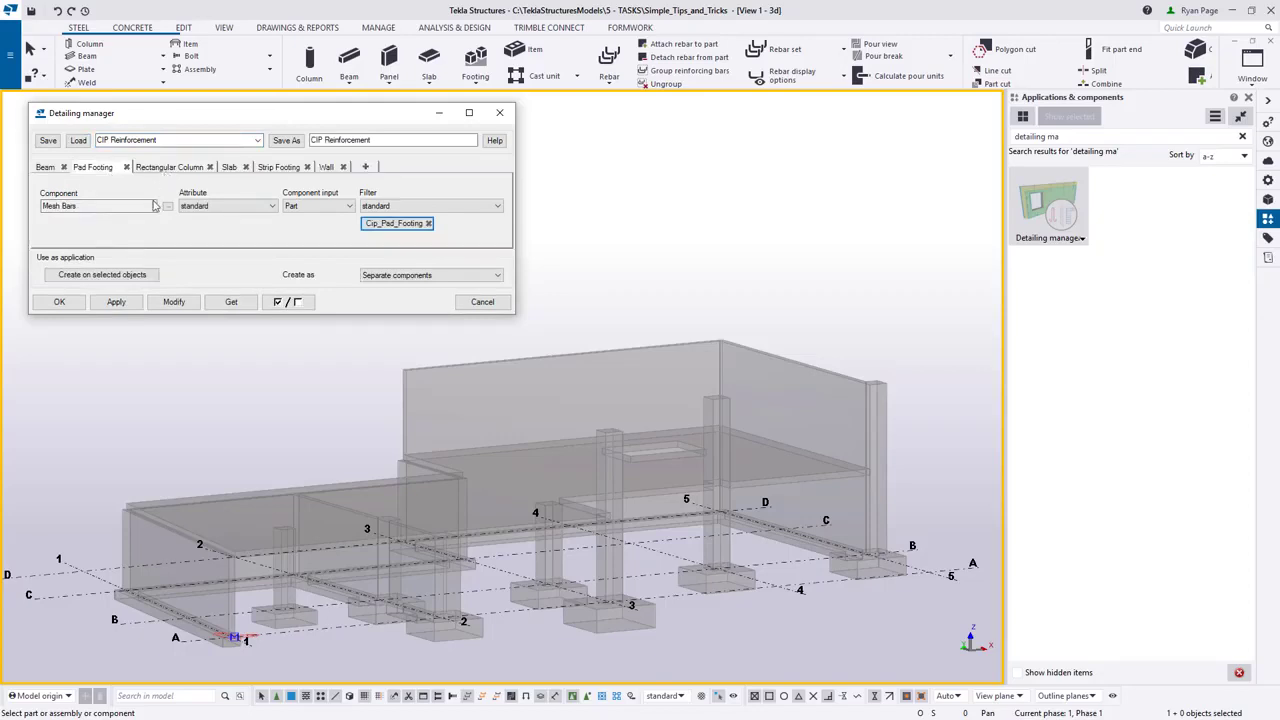
Step: Apply the CIP Reinforcement rules and create the reinforcement on all concrete parts of the model as separate components
click(116, 301)
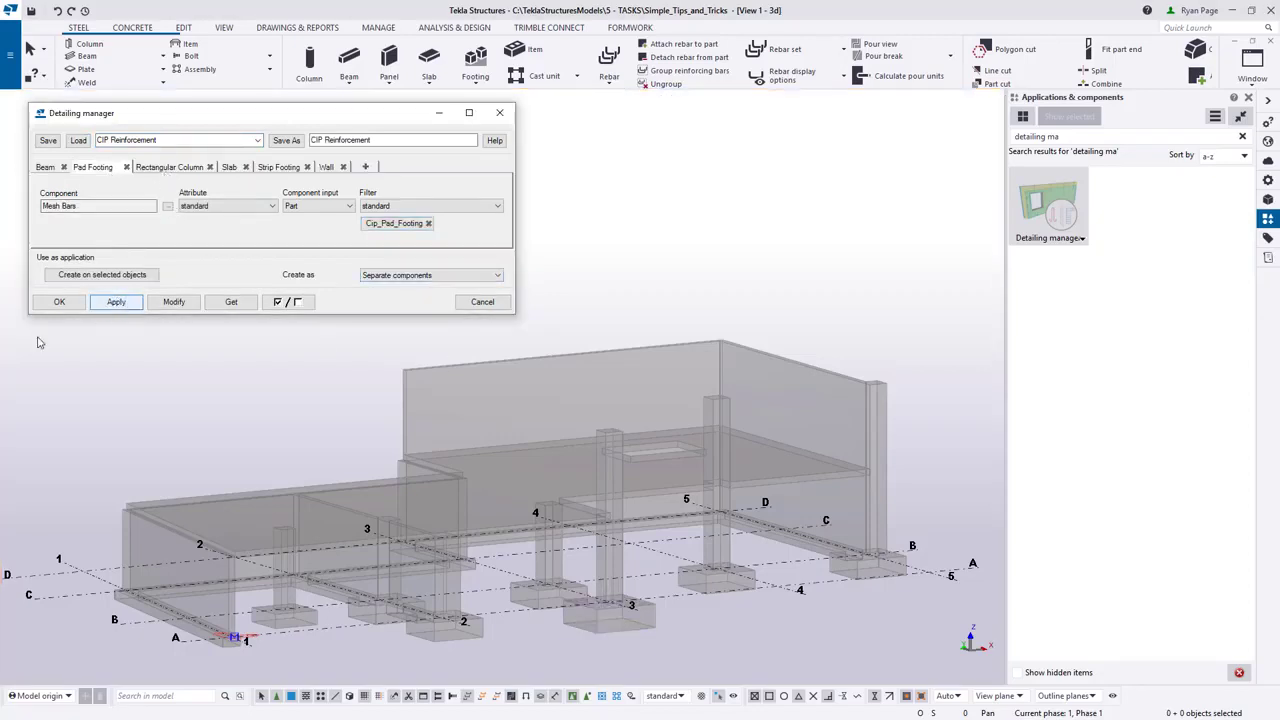
drag(30, 323, 942, 675)
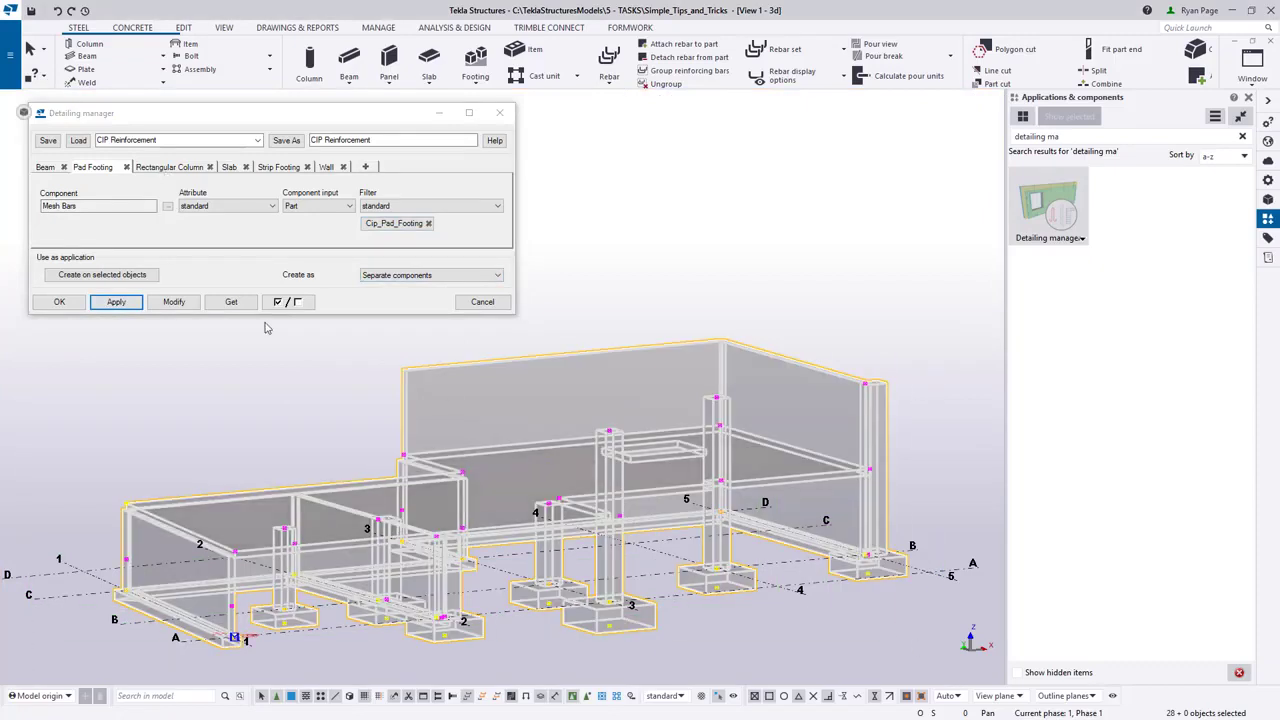
click(100, 280)
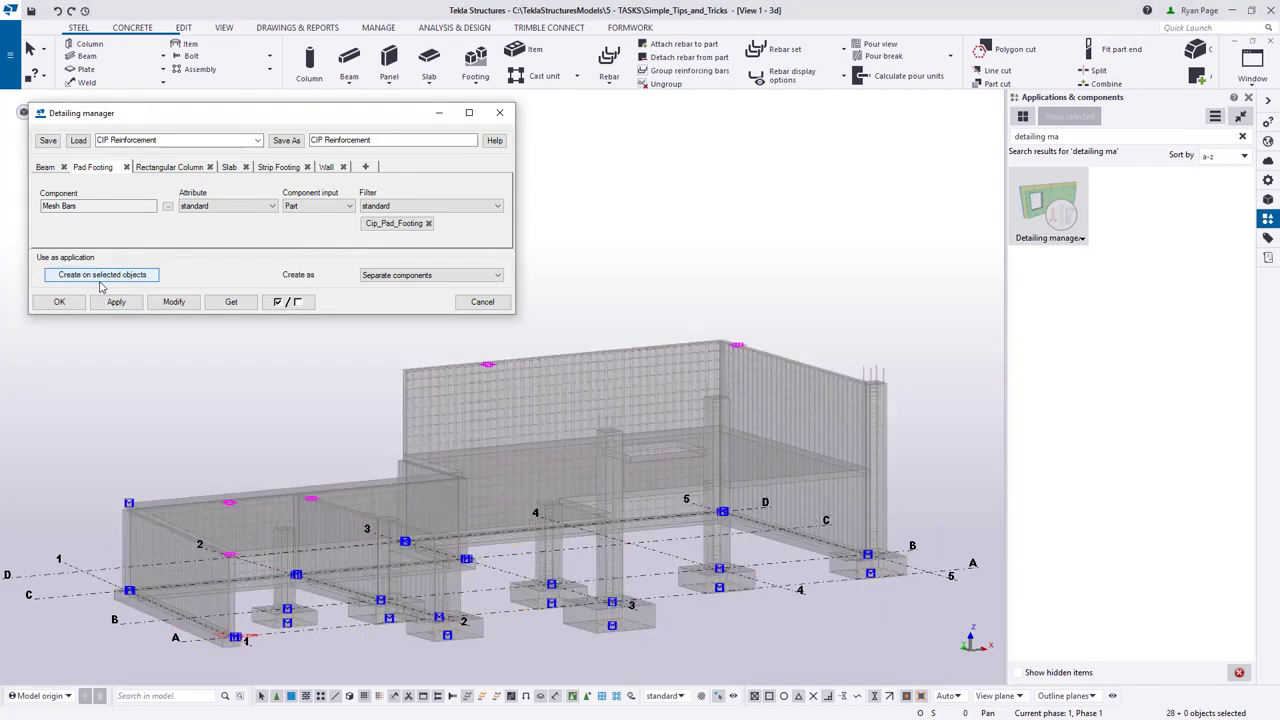
click(829, 656)
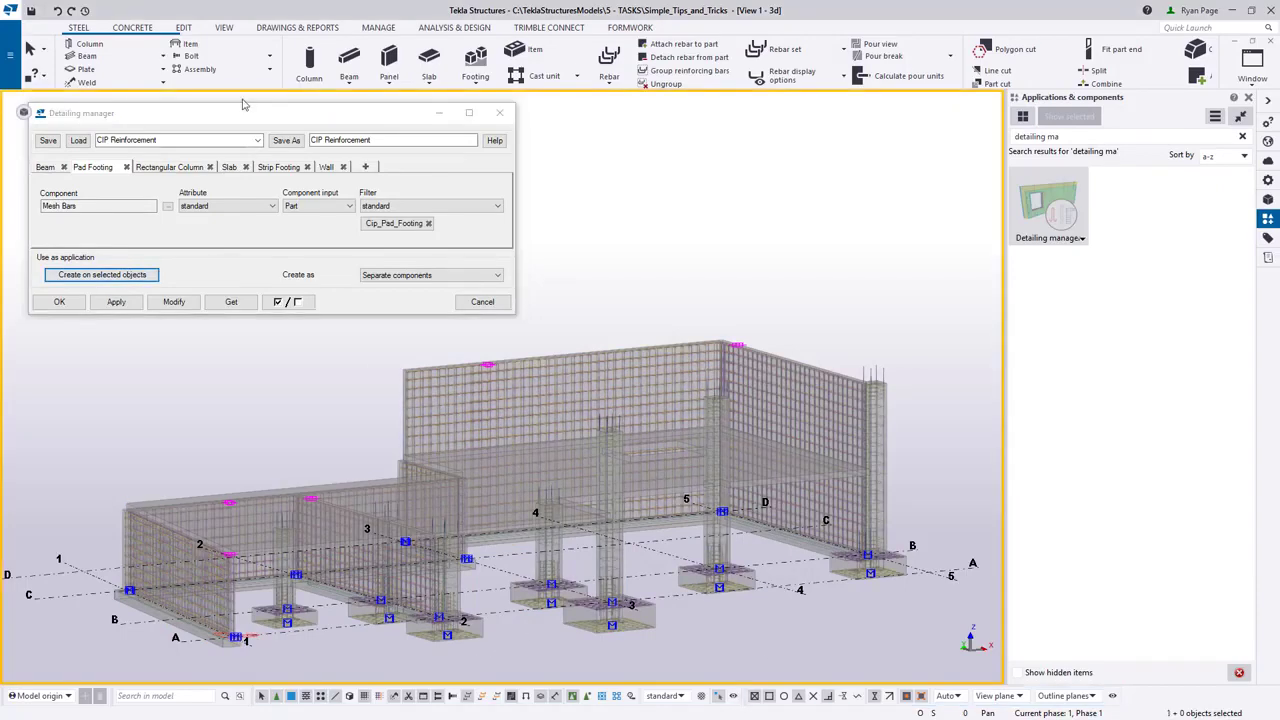
Step: Review the saved formwork settings available in Form face creator (for parts) and close its dialog
click(257, 140)
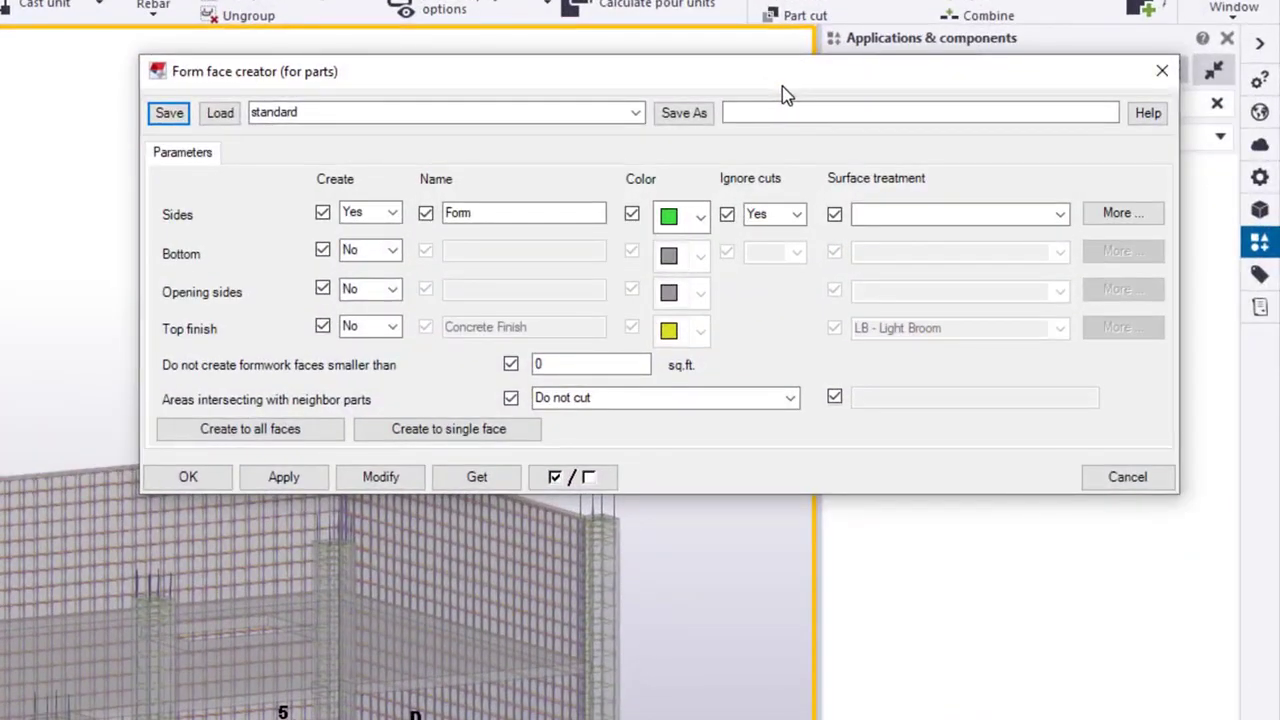
drag(785, 95, 818, 88)
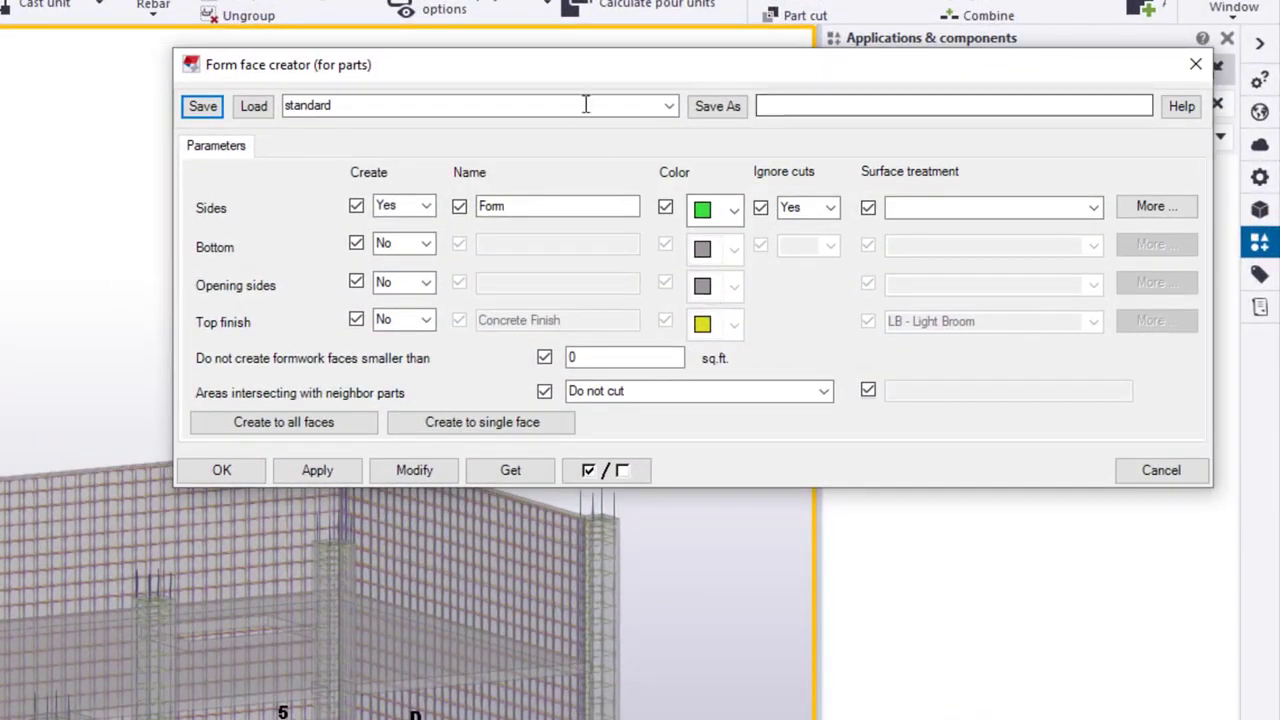
click(667, 110)
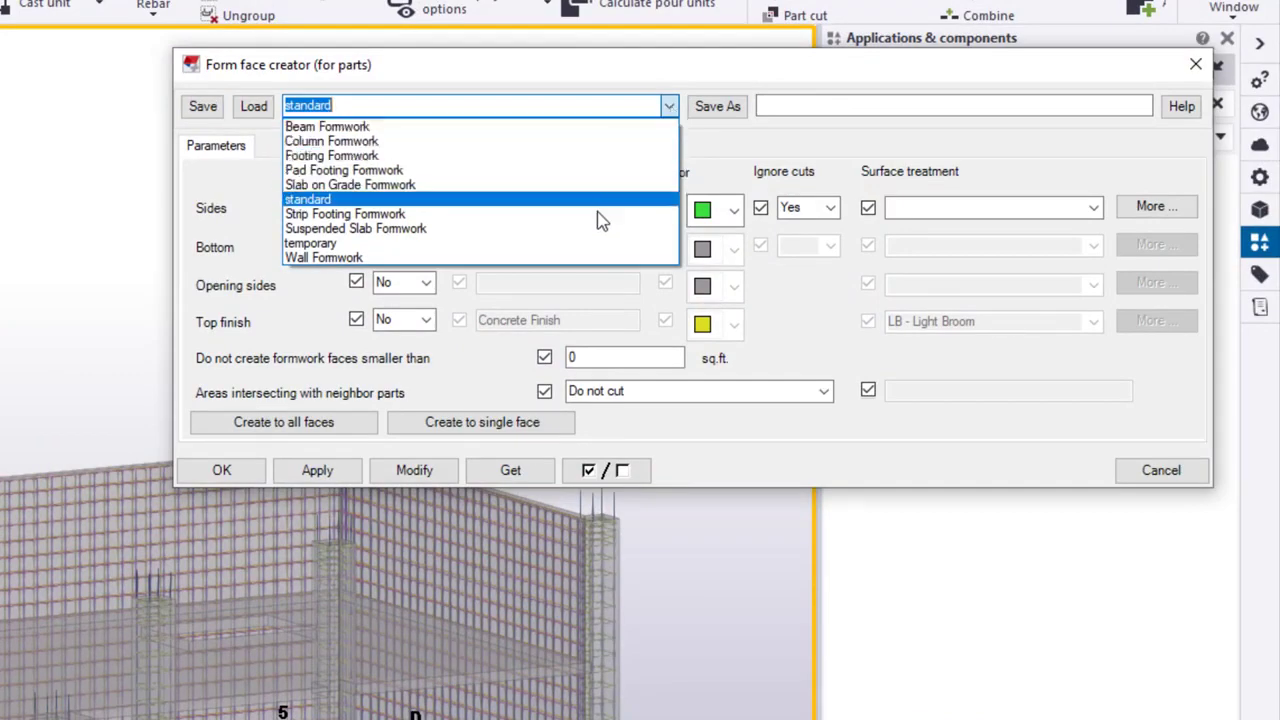
click(634, 74)
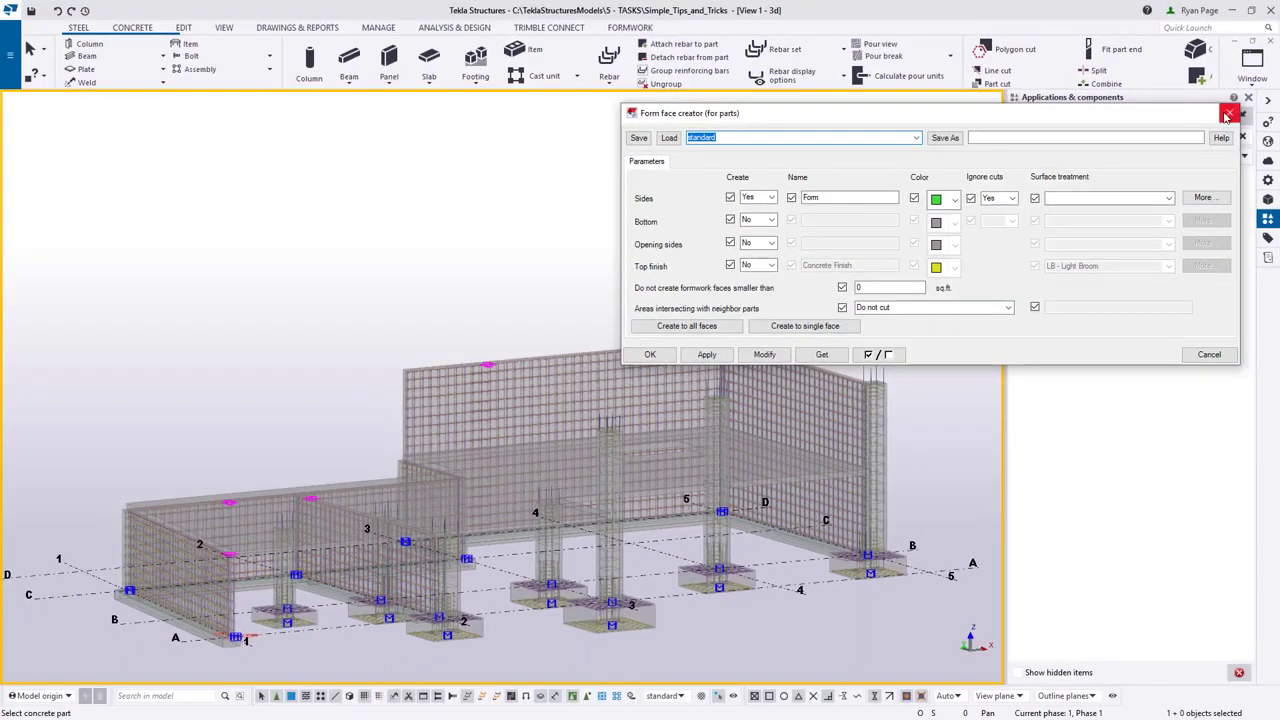
click(1228, 114)
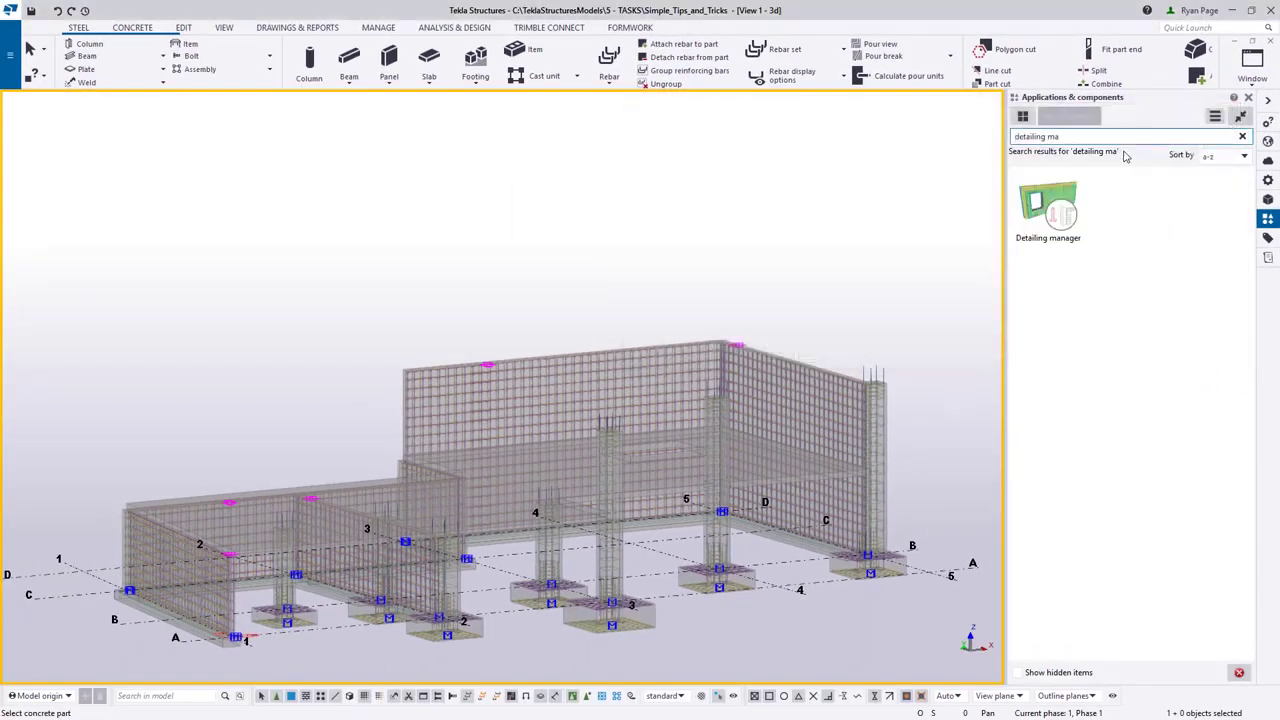
Step: Run the Detailing manager's Form face creator rules on the whole building to create formwork faces as separate components
double_click(1038, 204)
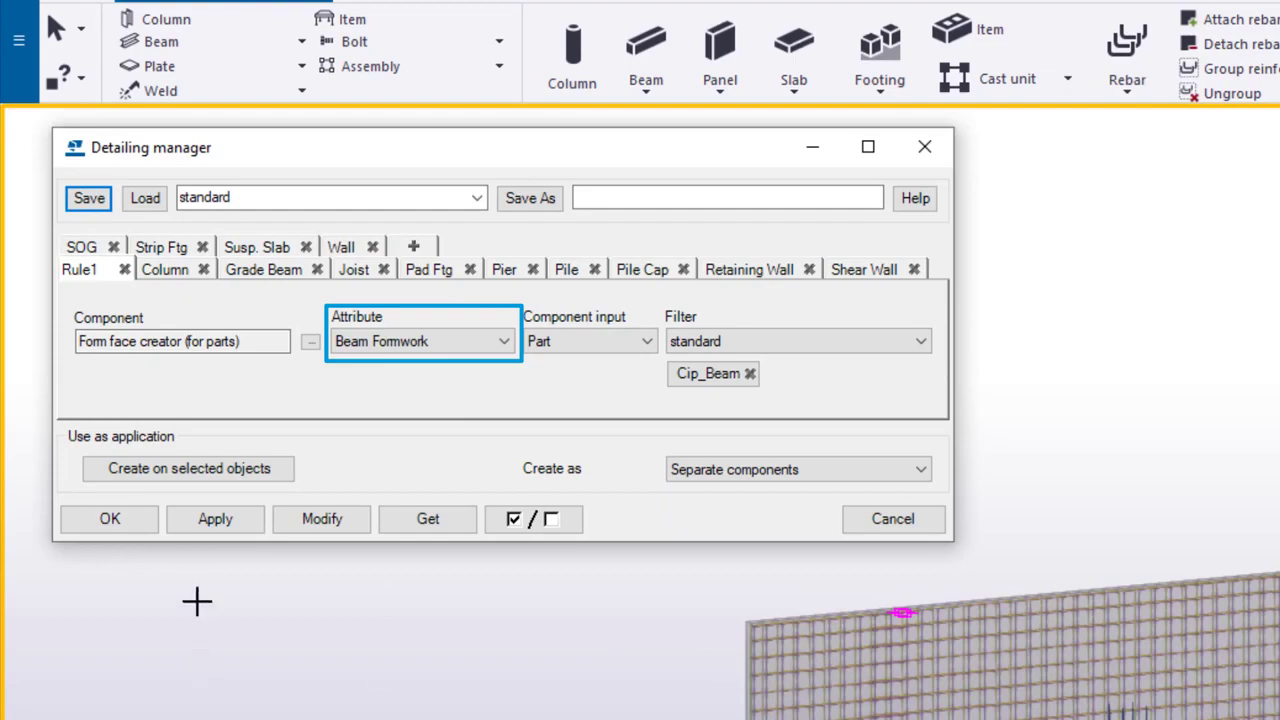
right_click(415, 597)
click(418, 606)
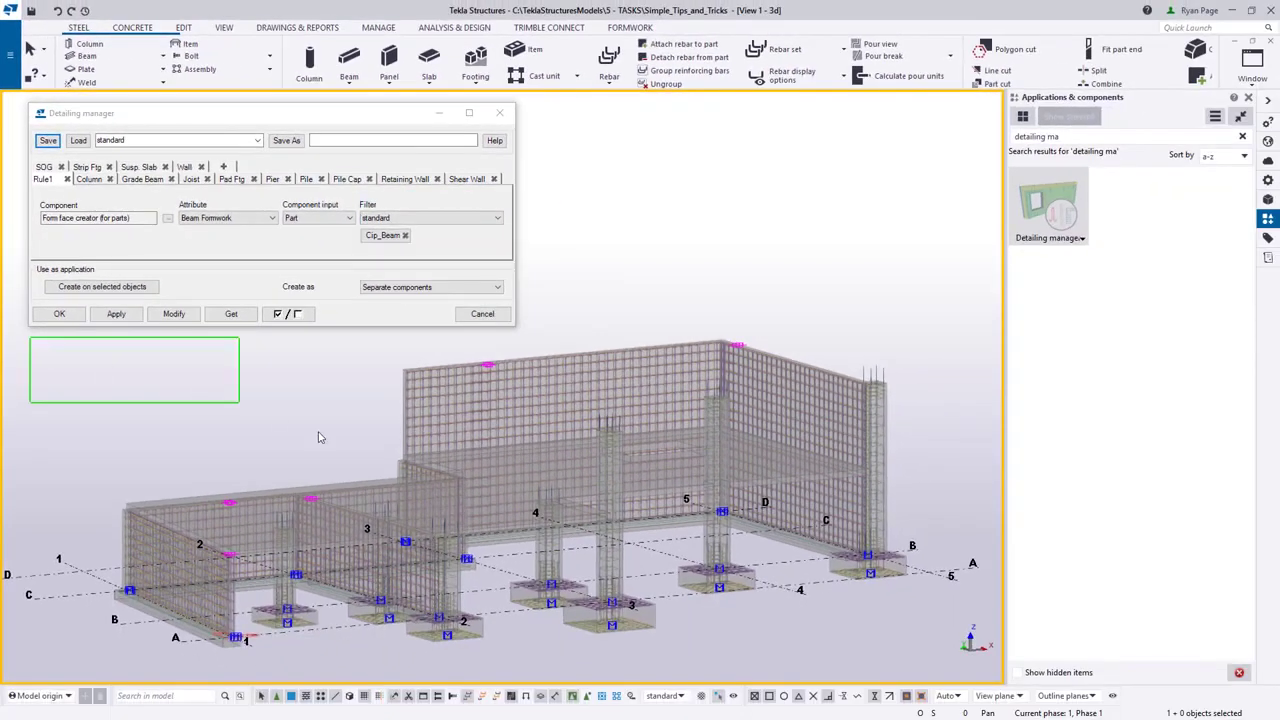
drag(854, 662, 945, 672)
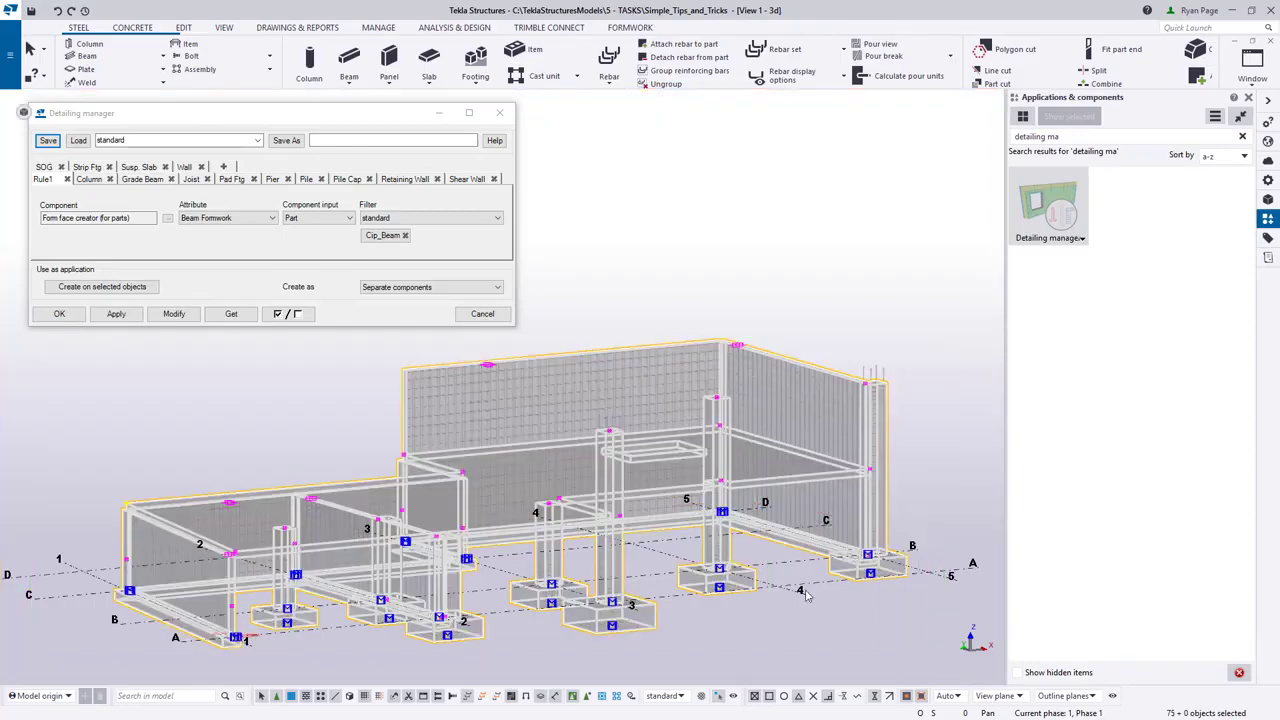
click(102, 287)
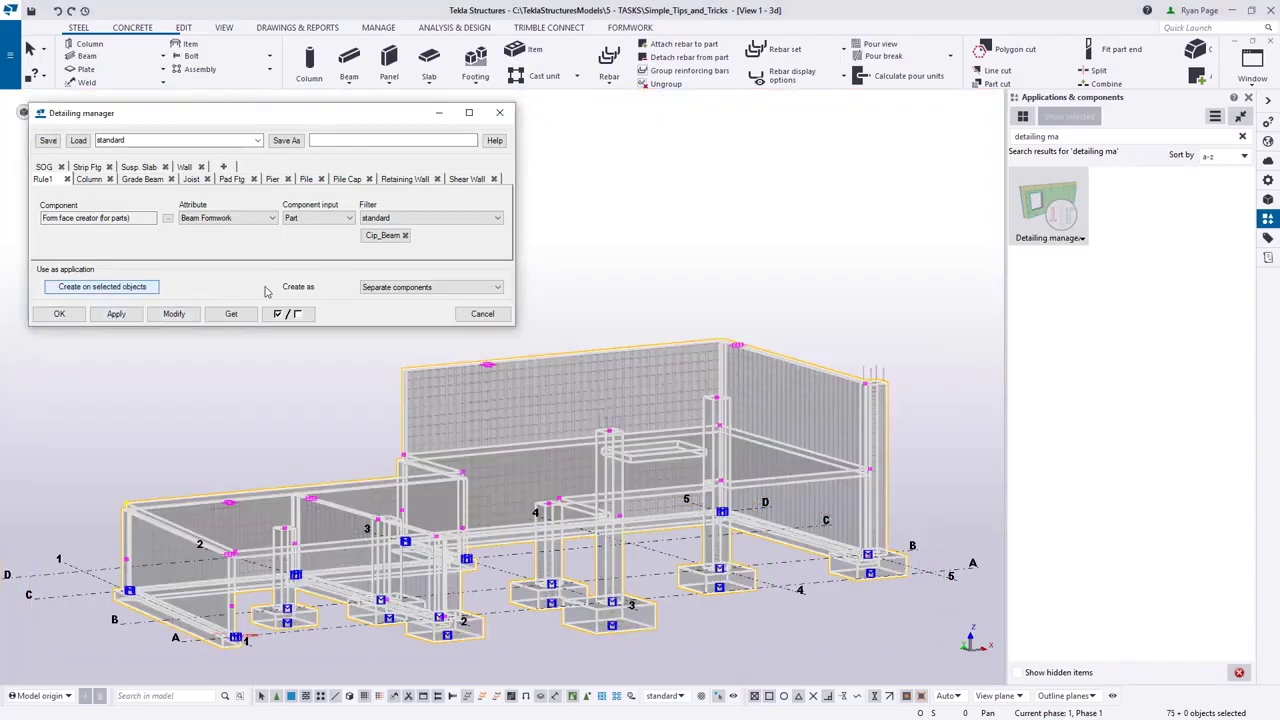
ctrl+middle_drag(716, 580, 690, 505)
scroll(625, 549, up, 3)
mouse_move(622, 544)
ctrl+middle_down()
mouse_move(551, 465)
mouse_move(386, 423)
mouse_move(583, 500)
mouse_move(606, 547)
ctrl+middle_up()
scroll(606, 547, down, 1)
scroll(606, 547, down, 4)
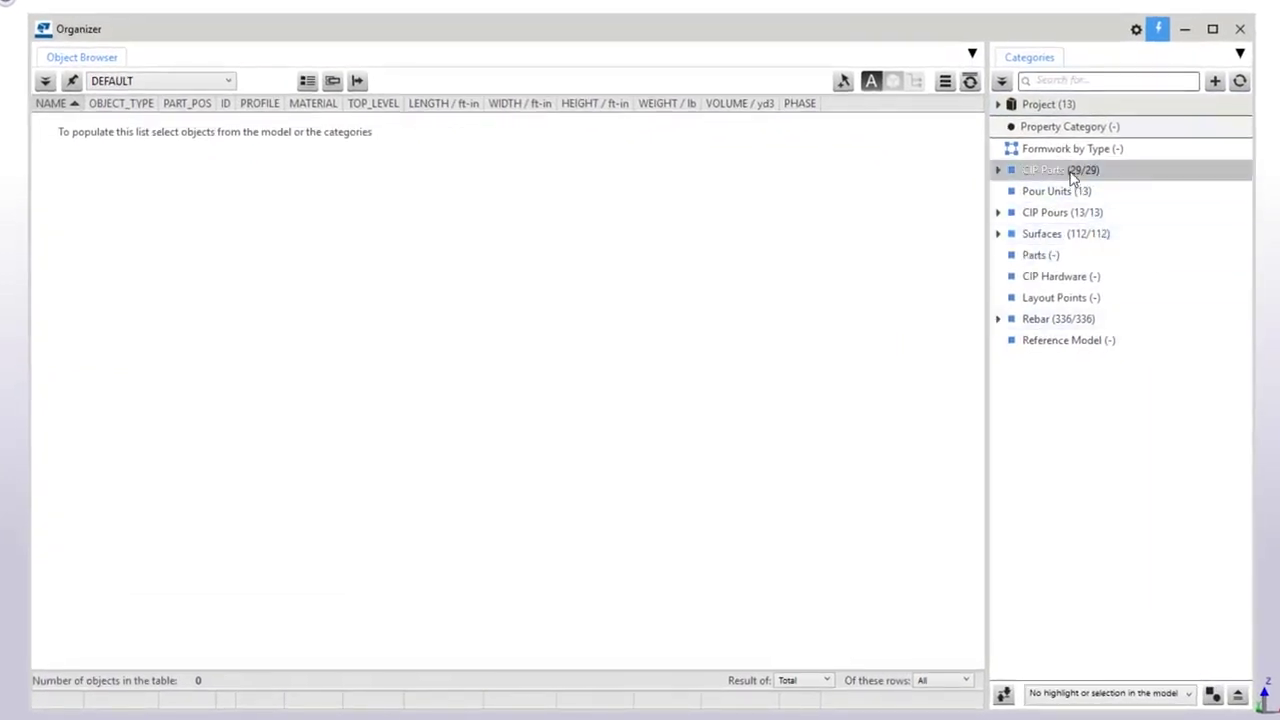
Step: Review the quantities of the CIP Parts, Surfaces and Rebar categories in the Organizer
click(1072, 174)
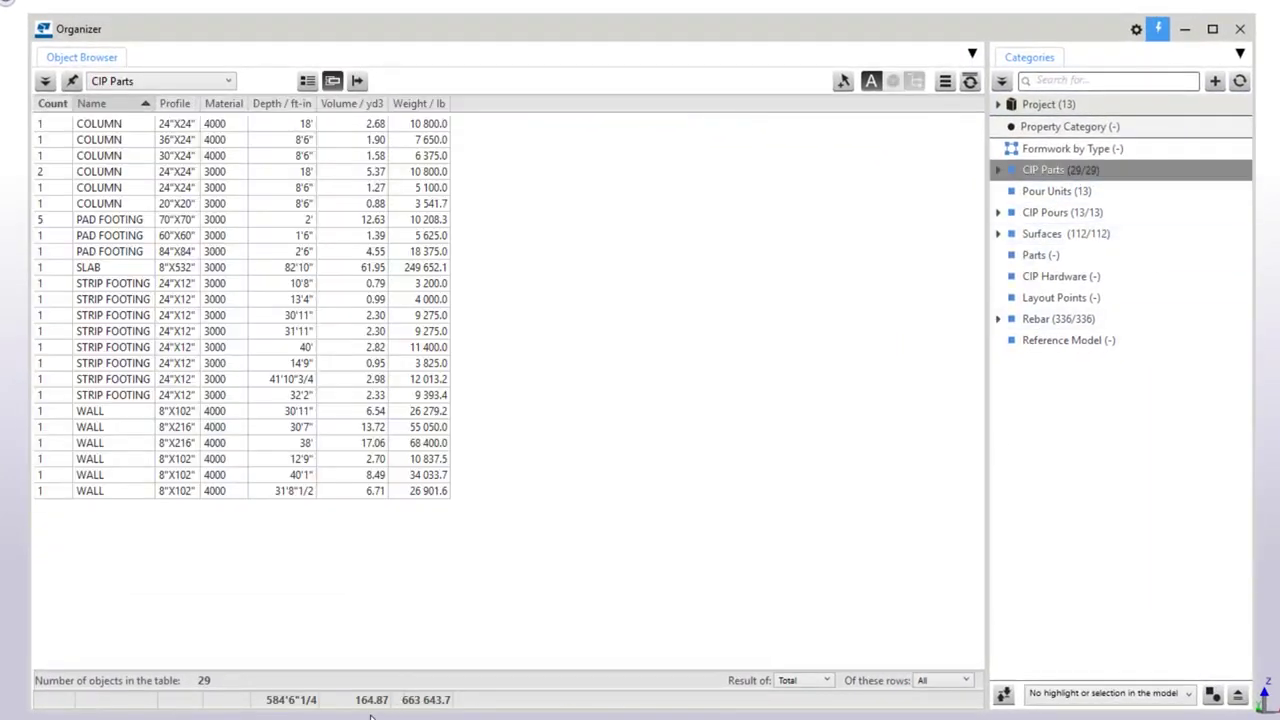
click(1160, 232)
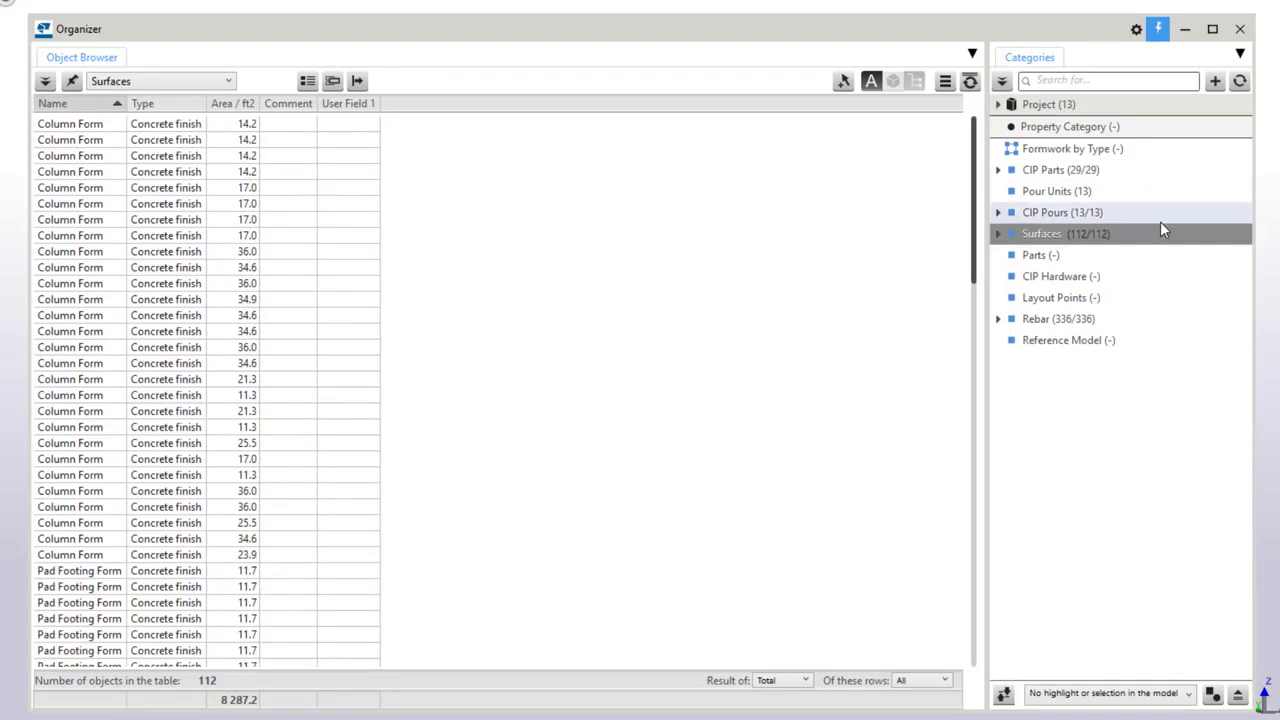
click(1146, 324)
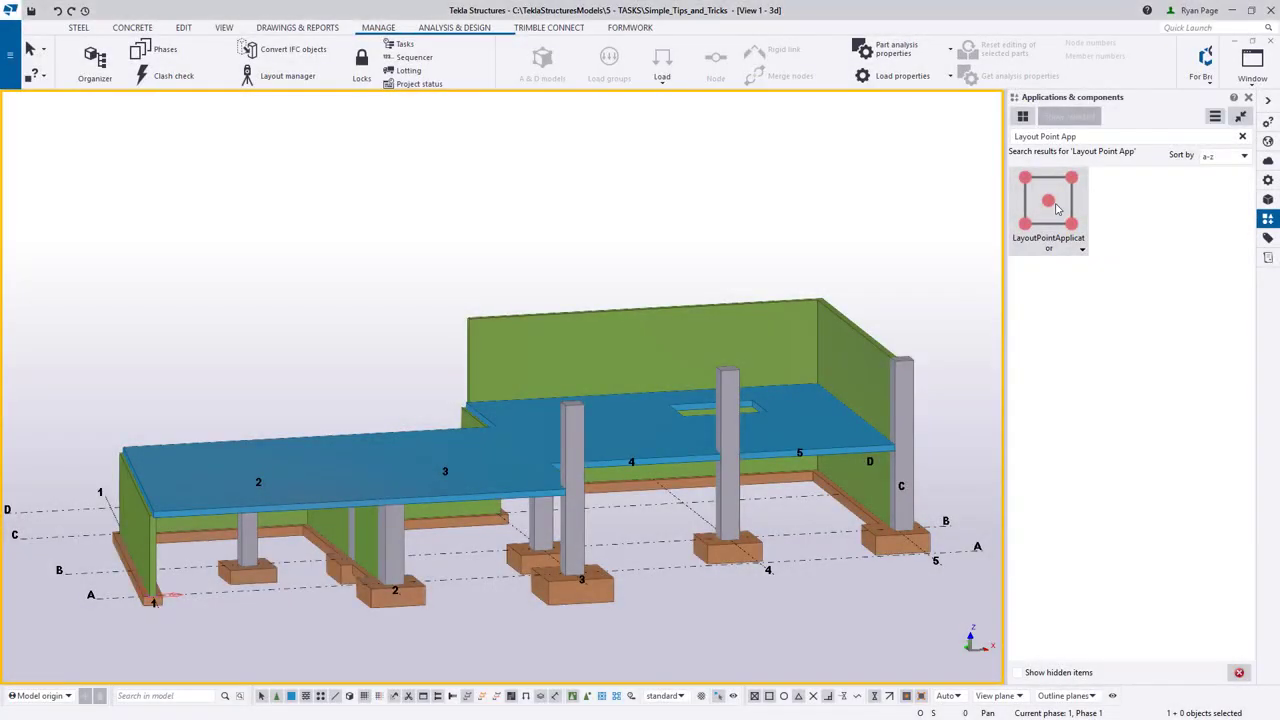
Step: Create layout points on all pad footings with the Layout Point Applicator, using its saved Pad Footing settings
double_click(1056, 207)
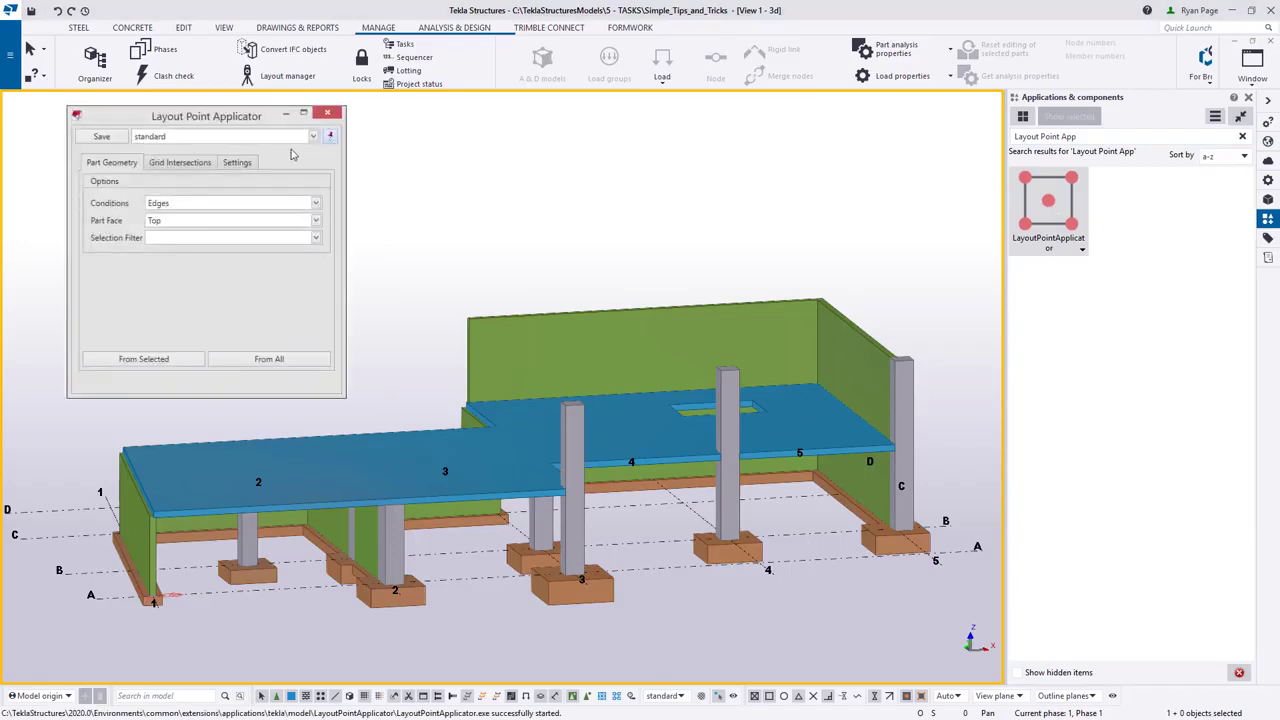
click(312, 137)
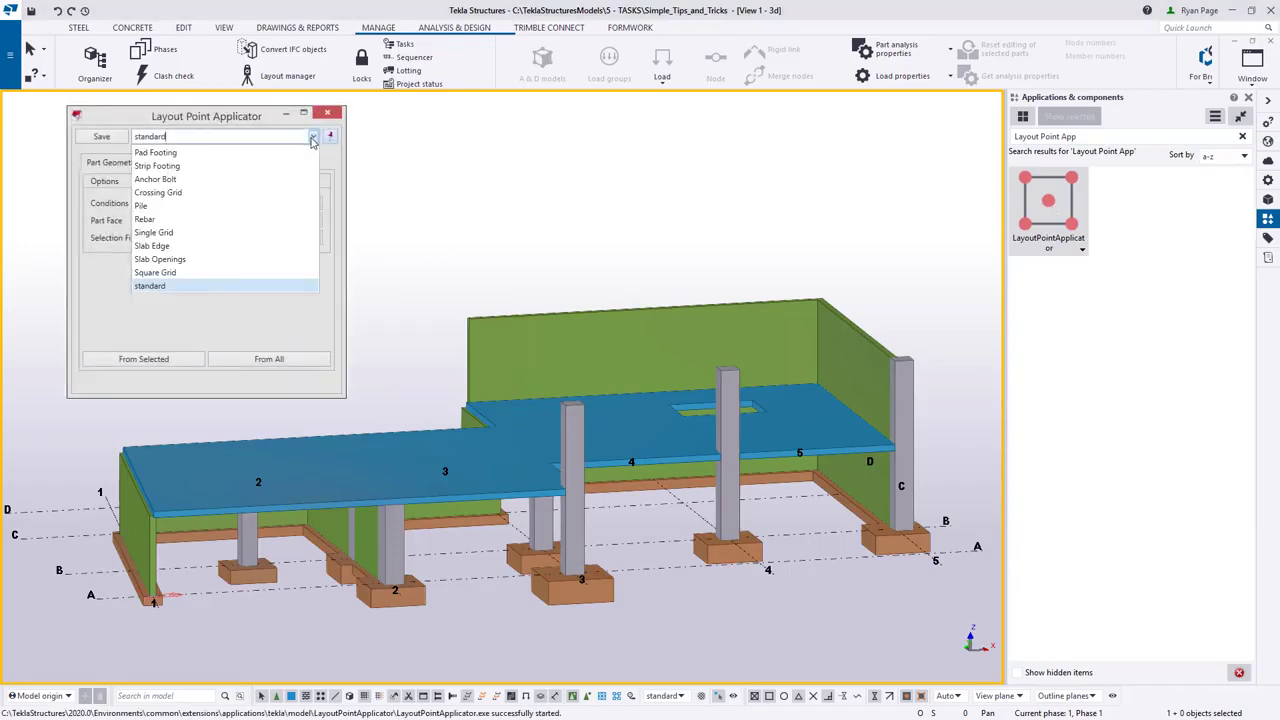
click(293, 152)
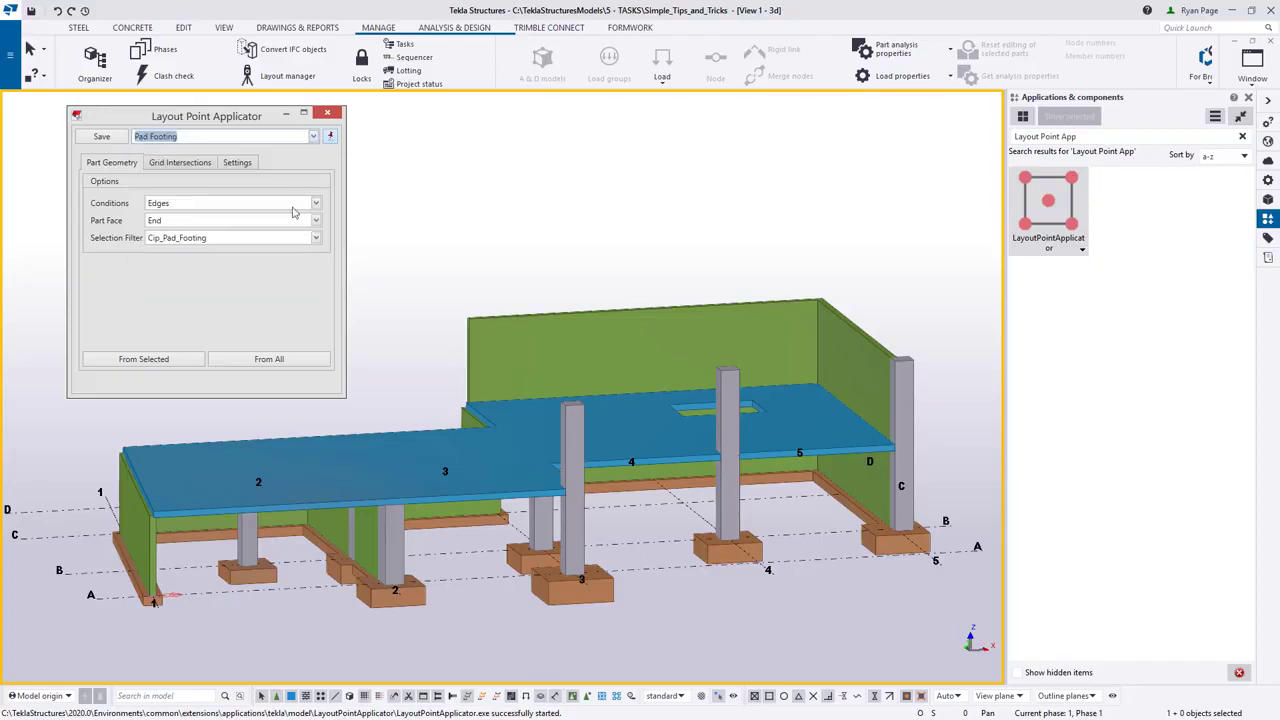
click(270, 359)
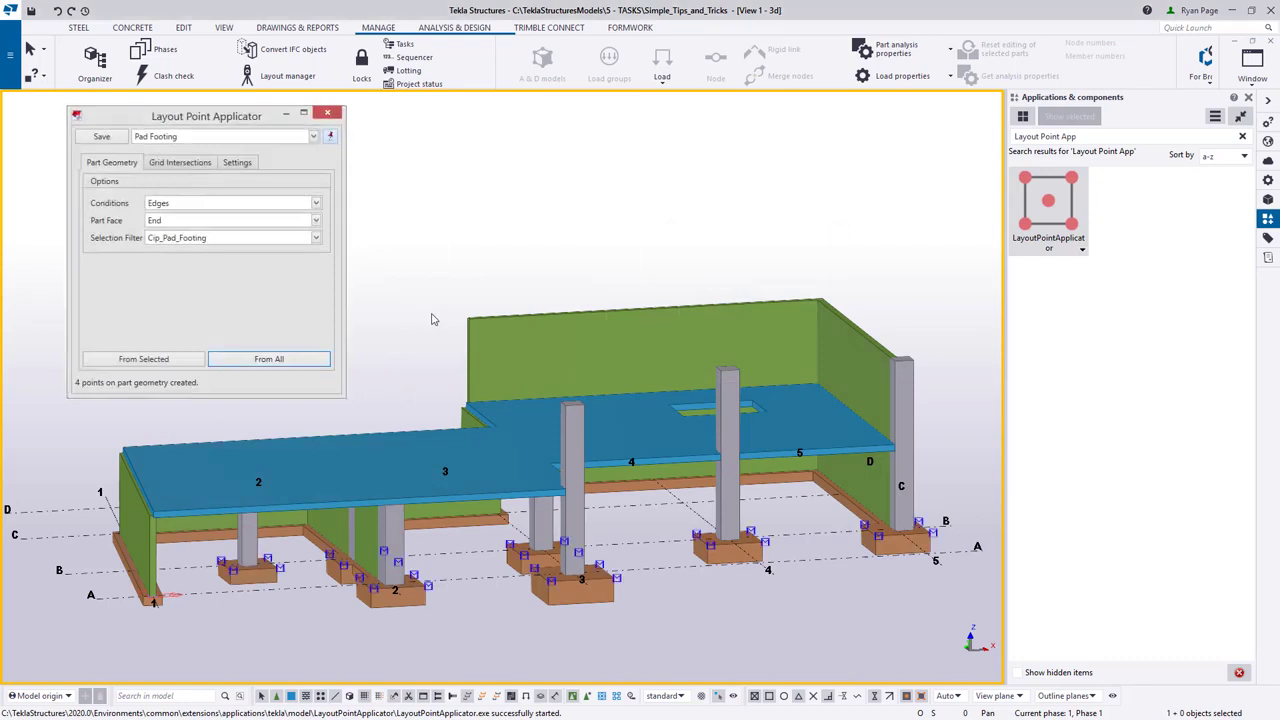
Step: Auto-name the points of the Pad group in Layout Manager with prefix F and starting number 1
click(290, 72)
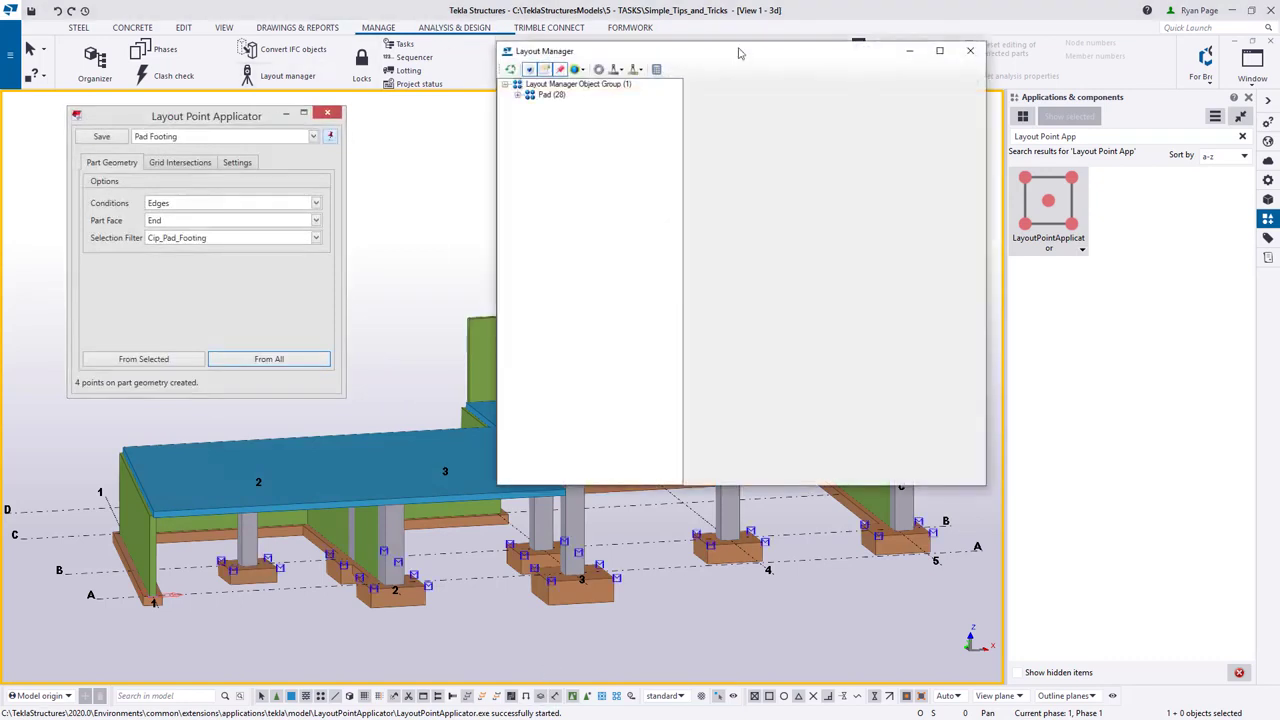
drag(737, 55, 723, 119)
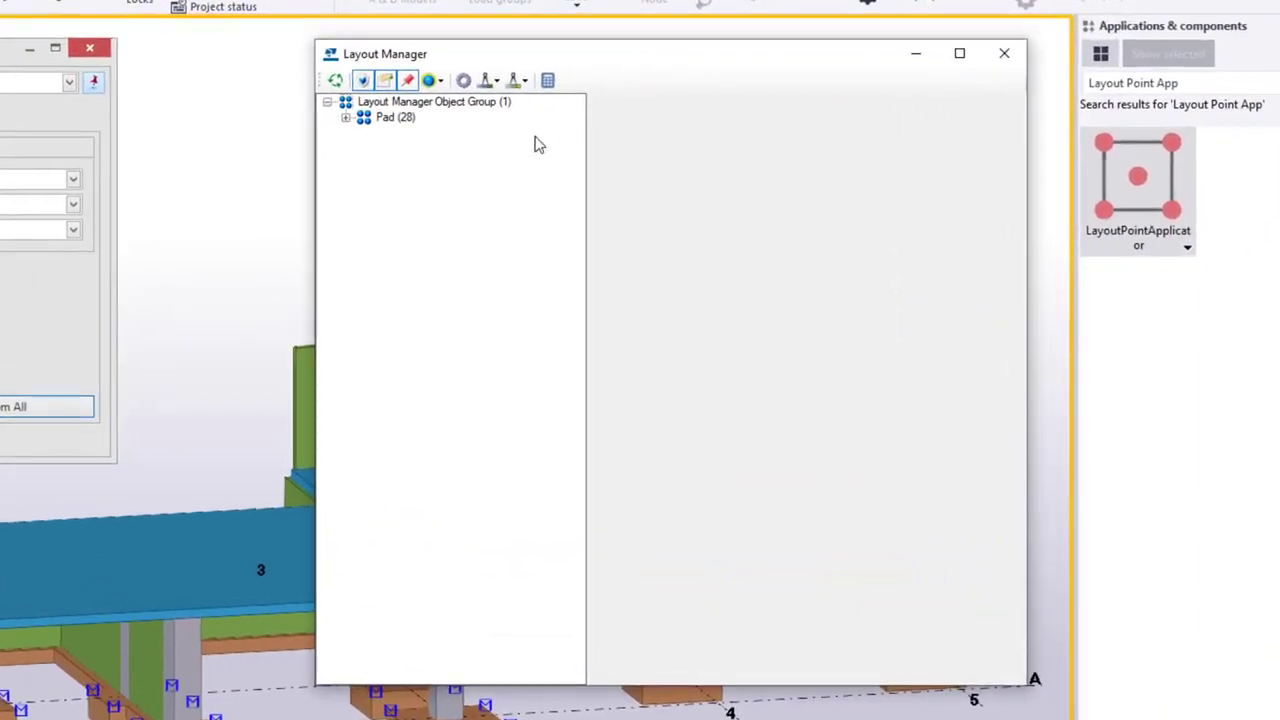
click(344, 117)
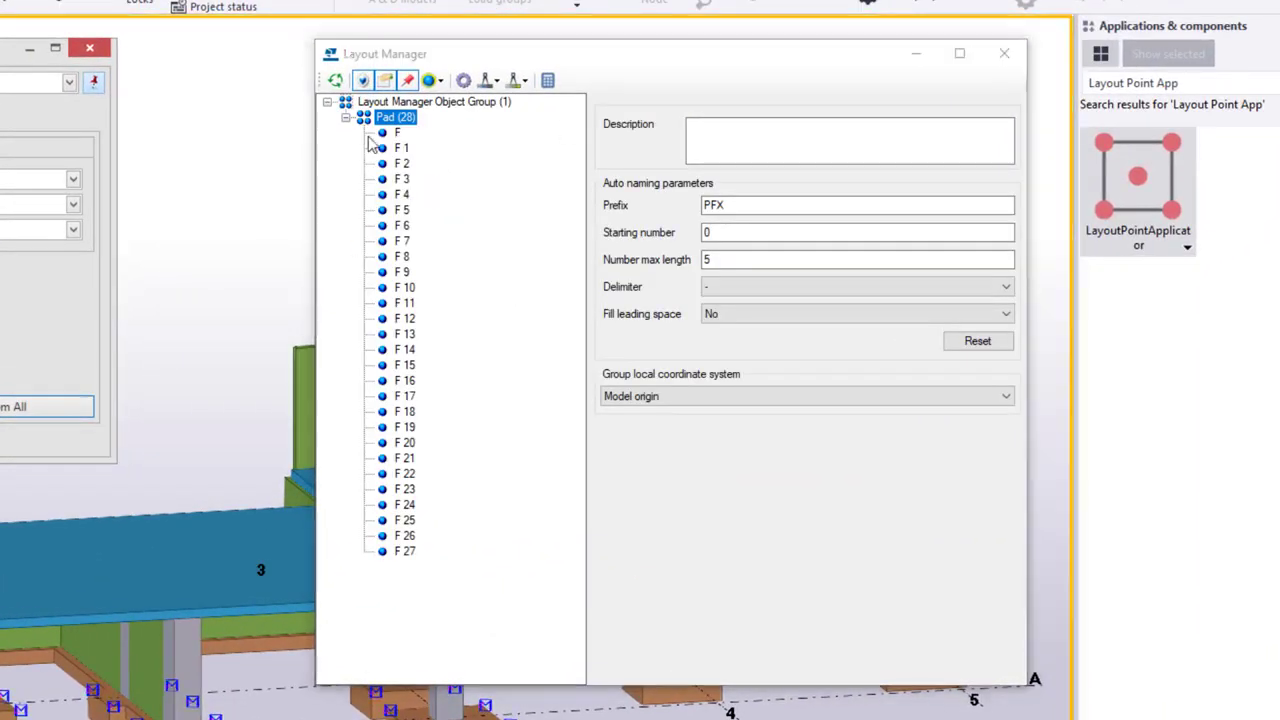
click(765, 205)
double_click(810, 207)
text(F)
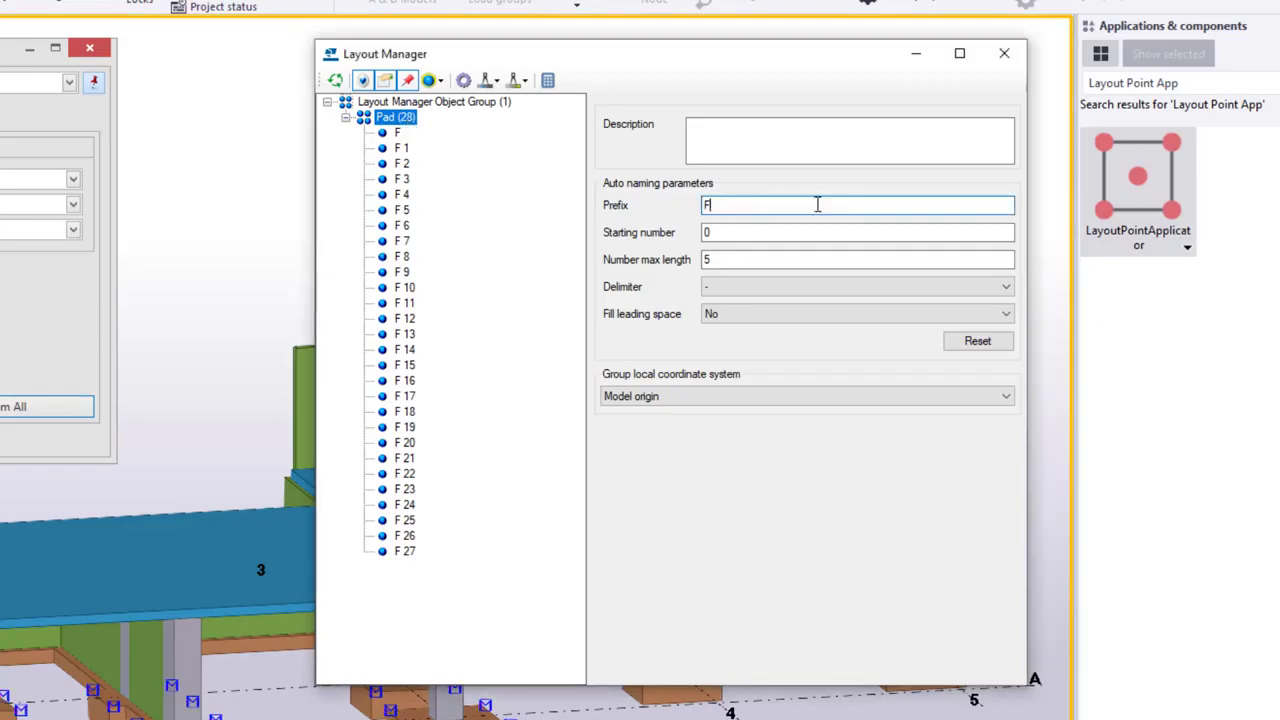
double_click(779, 230)
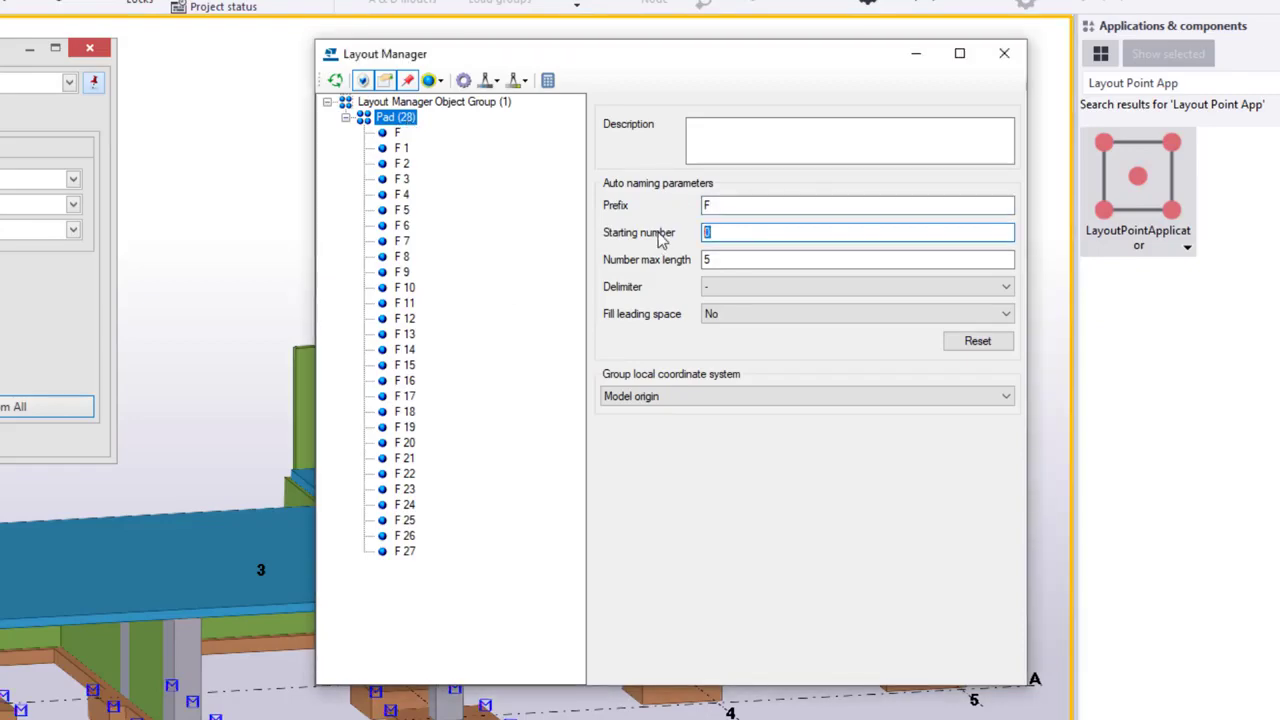
right_click(408, 120)
click(505, 132)
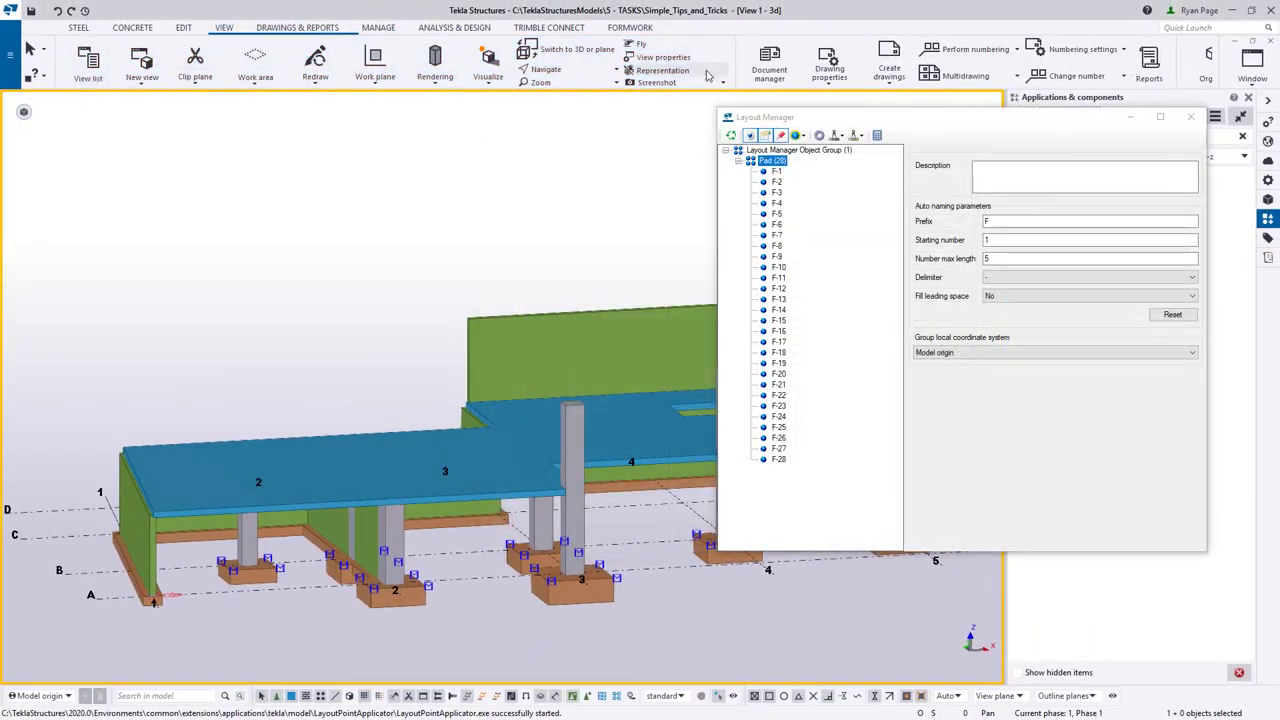
Step: Turn on part labels in the view's display settings and add the user-defined attribute PointLabel as label content
click(688, 59)
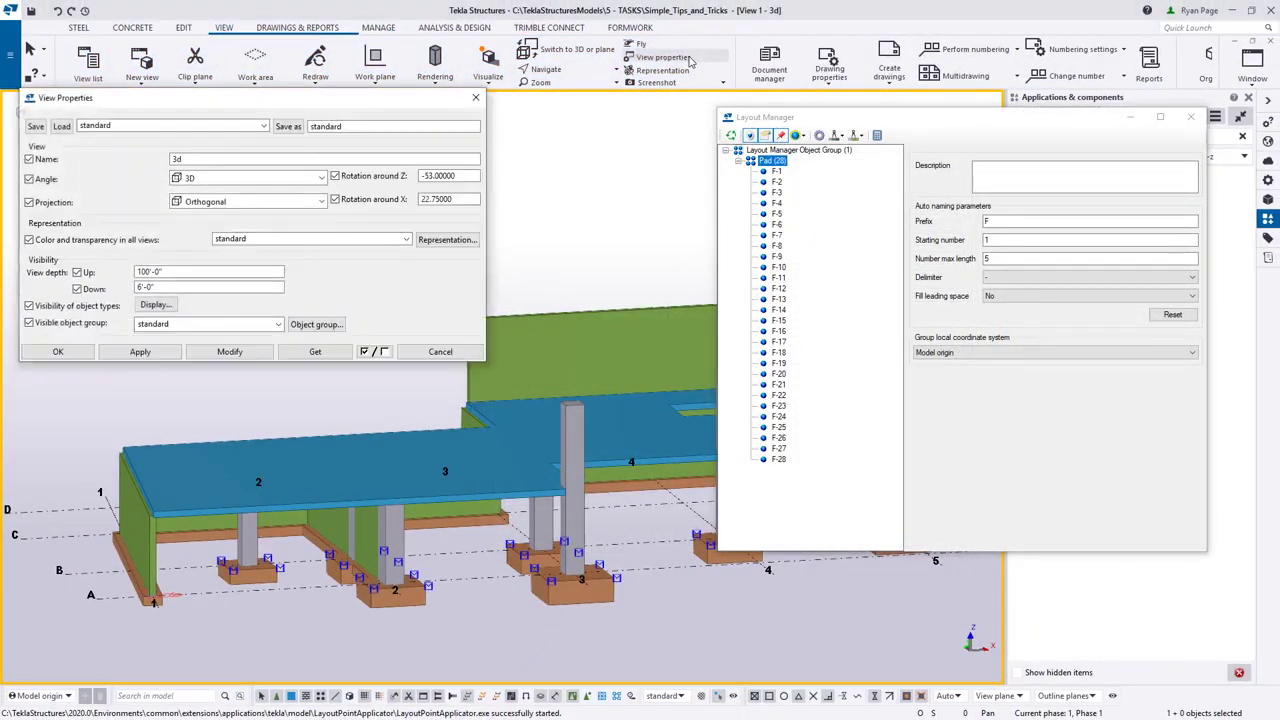
click(157, 306)
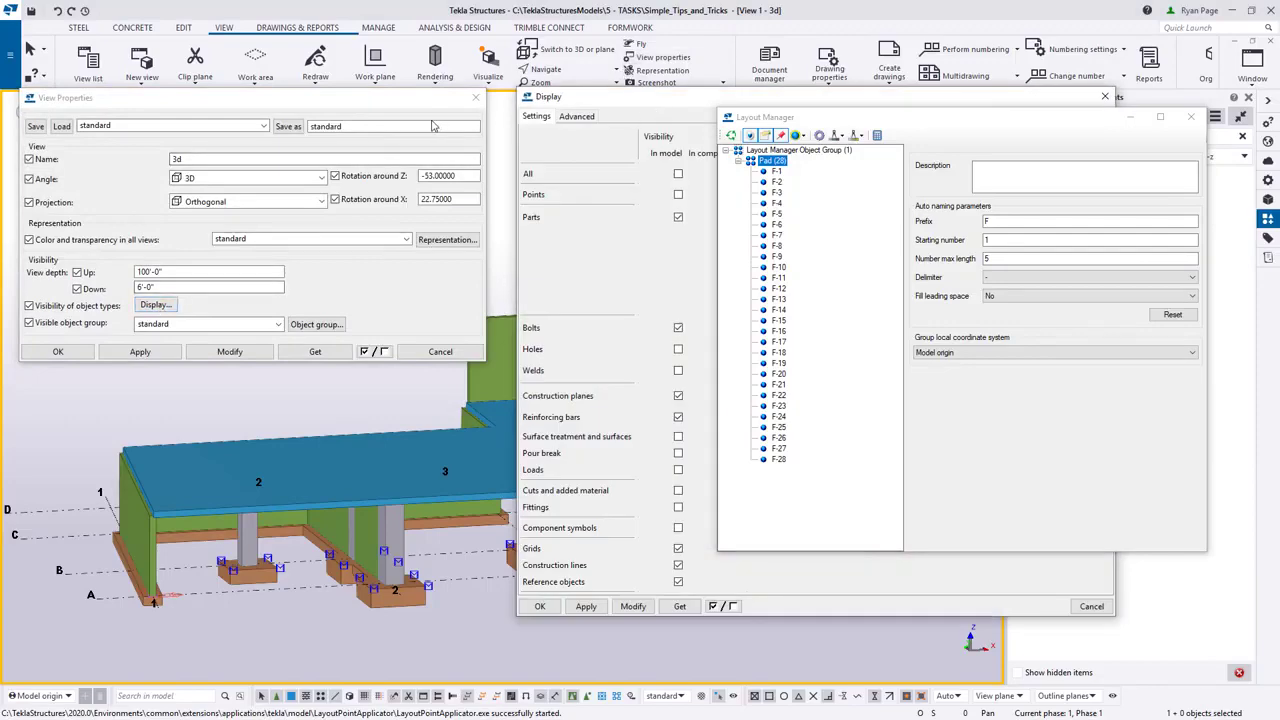
drag(685, 103, 188, 103)
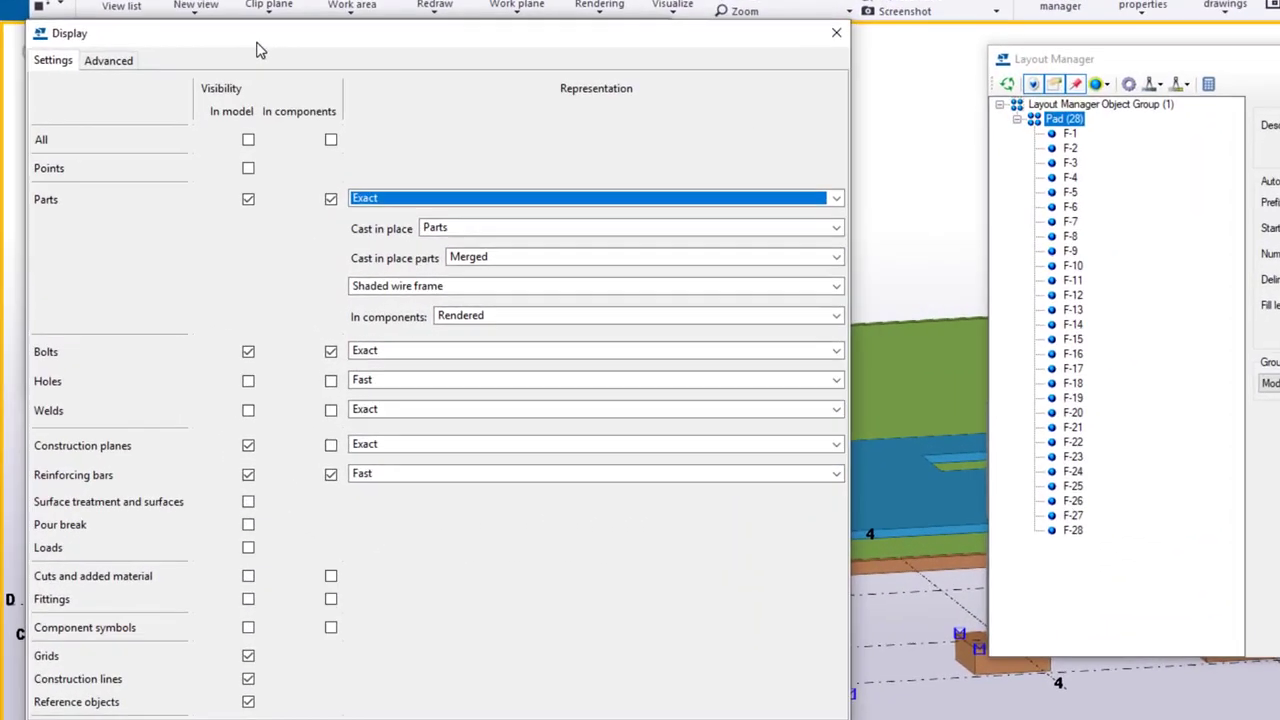
click(120, 59)
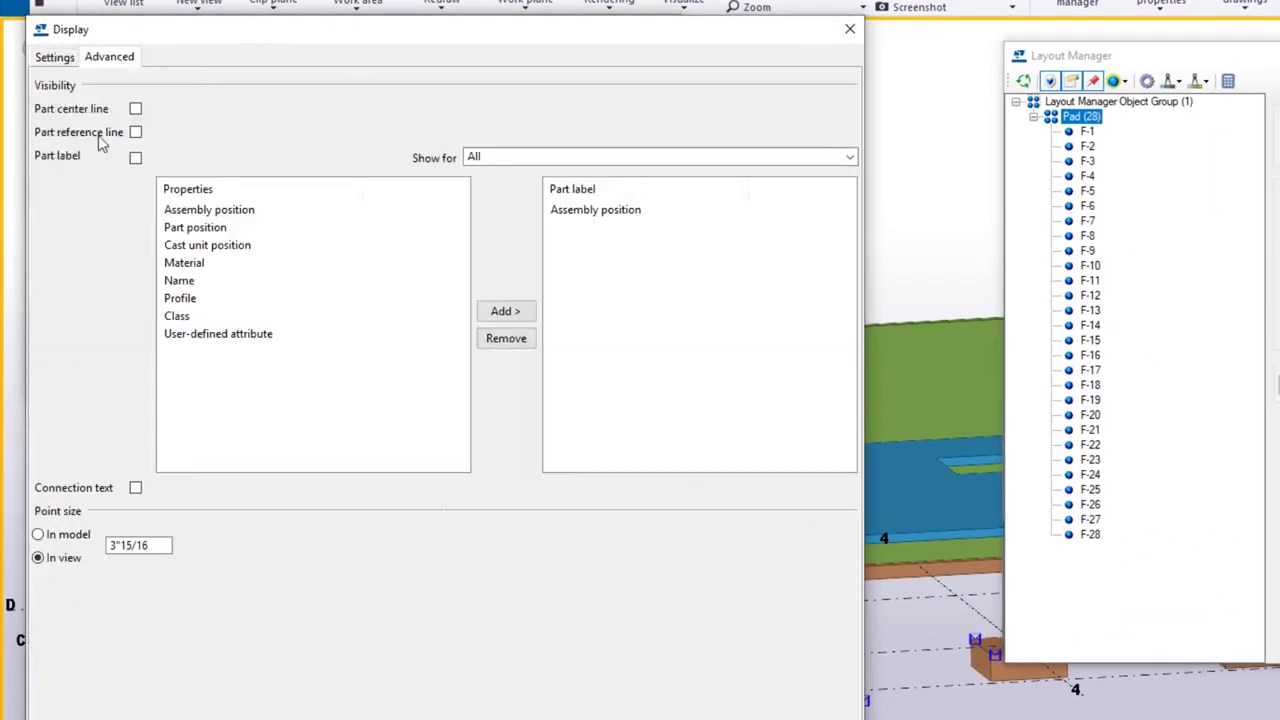
click(268, 338)
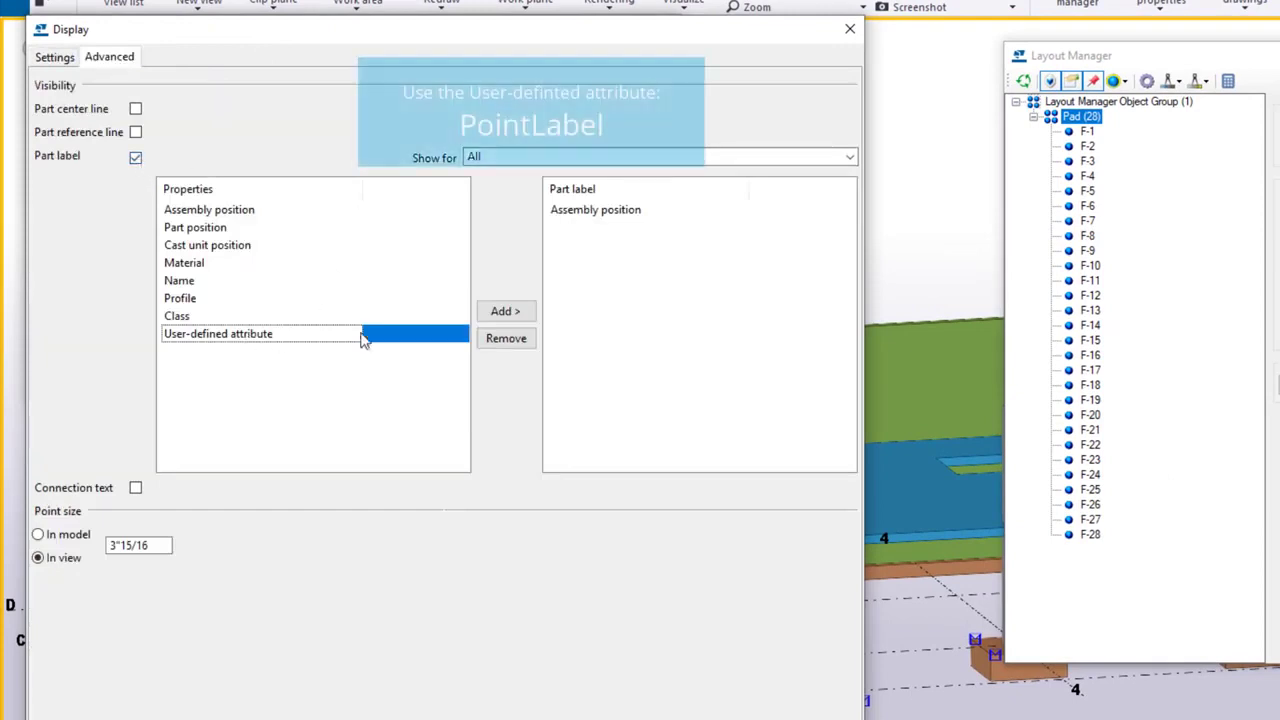
click(518, 313)
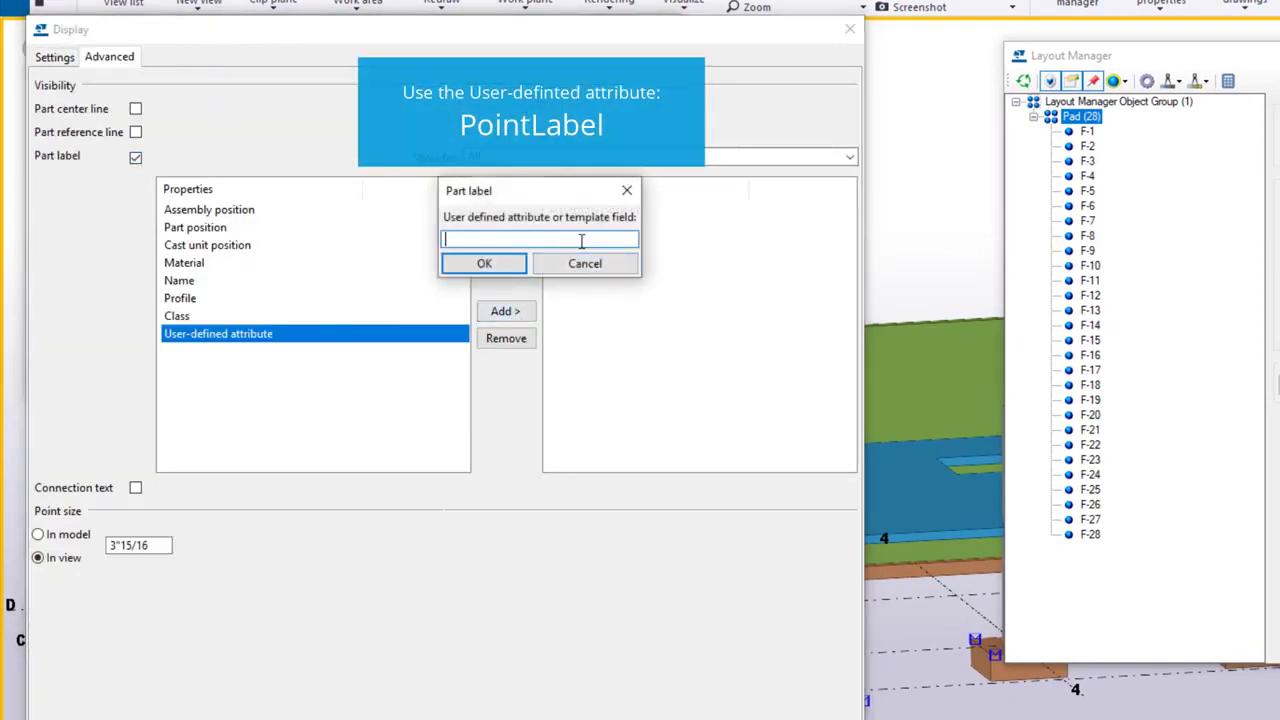
text(PointLabel)
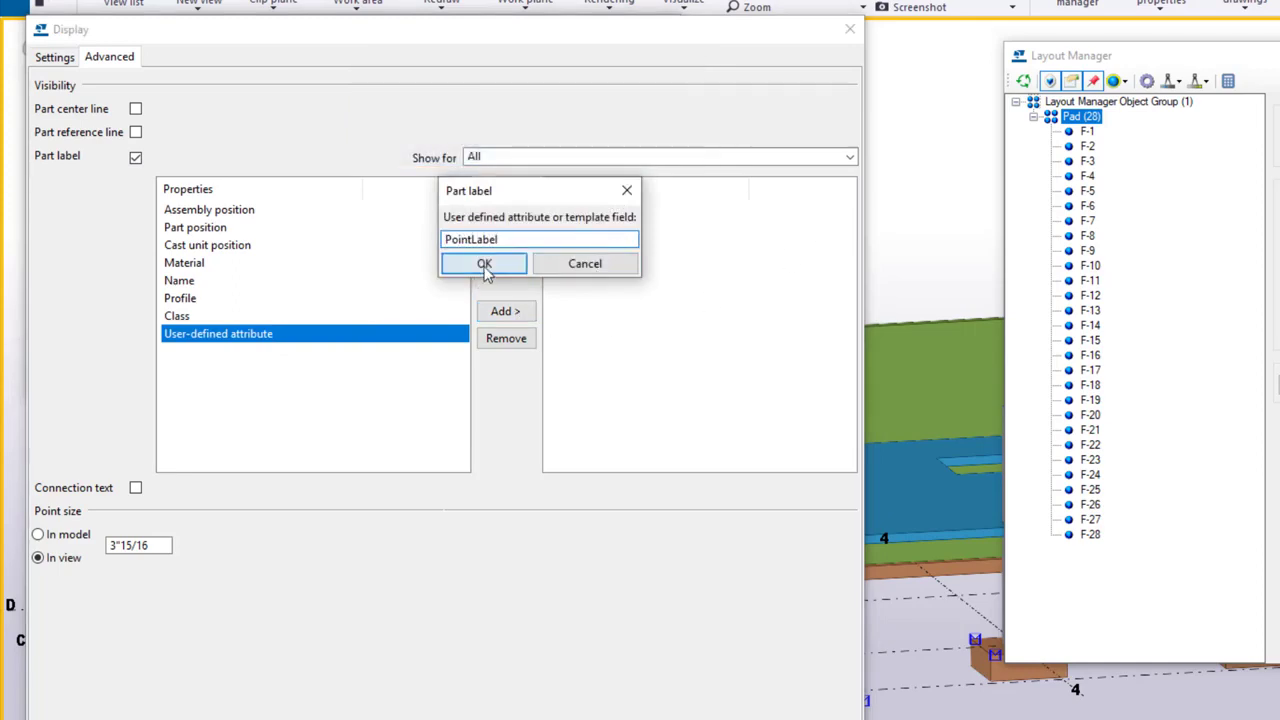
click(484, 263)
Step: Remove Assembly position from the part label content and apply the display settings to the view
click(596, 210)
click(512, 339)
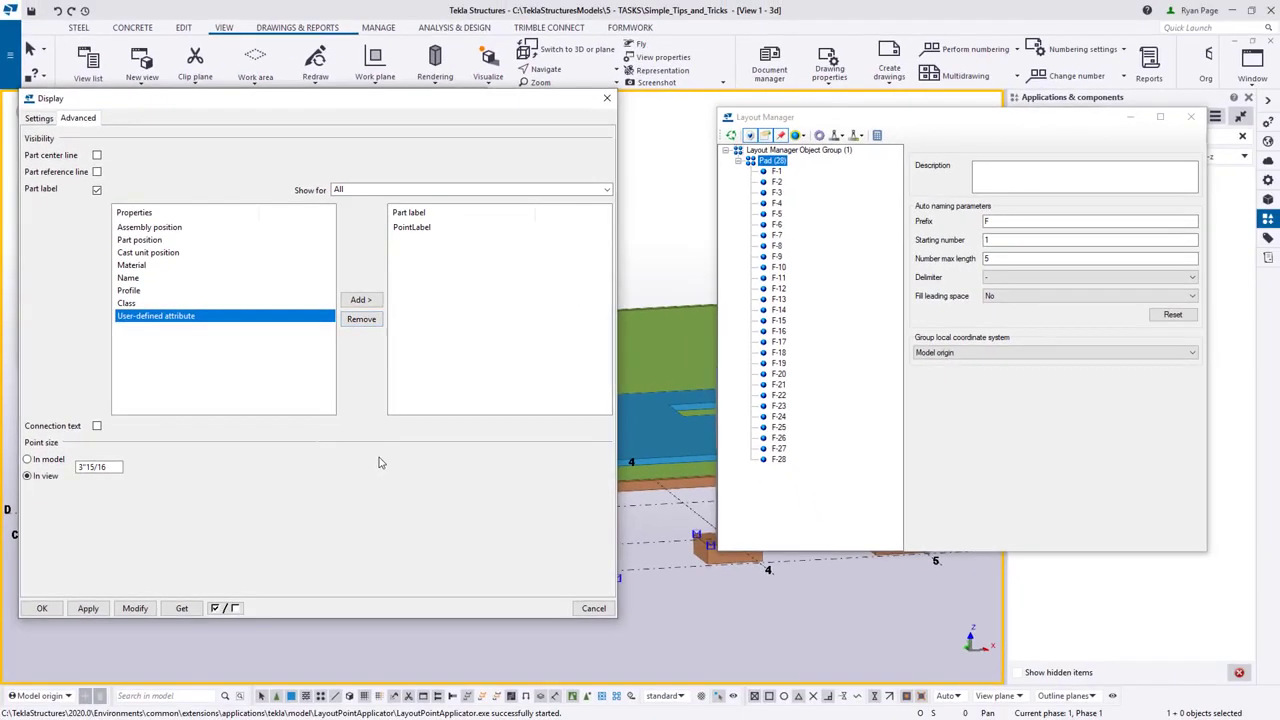
click(136, 610)
click(42, 608)
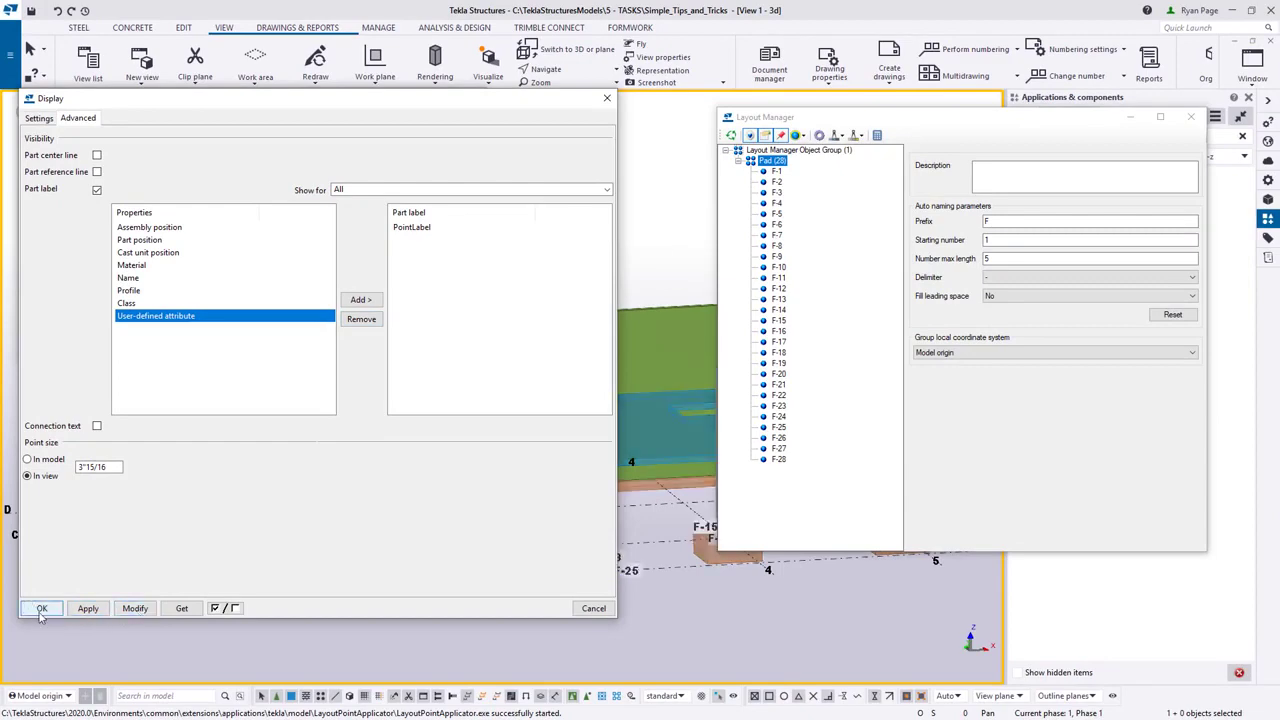
Step: Reorder the last four points of the Pad group in Layout Manager to F-28, F-27, F-26, F-25
scroll(463, 614, up, 4)
scroll(544, 556, up, 3)
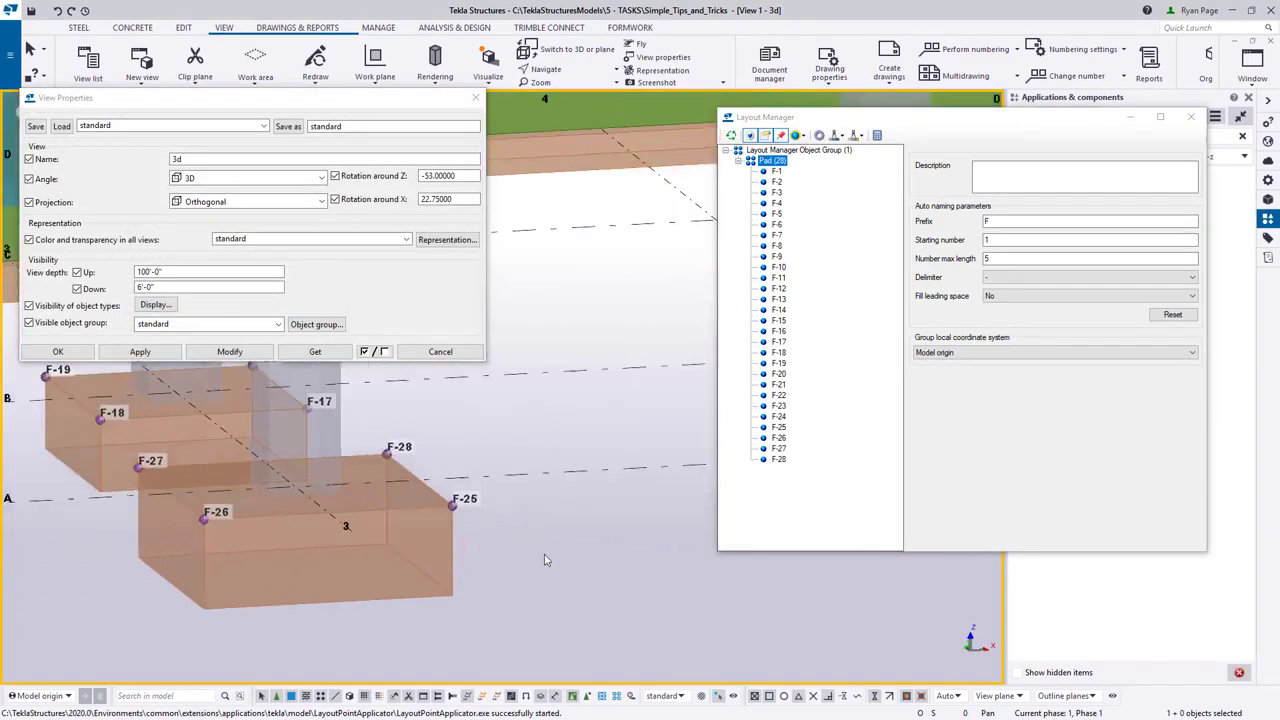
mouse_move(378, 508)
ctrl+middle_down()
mouse_move(371, 520)
mouse_move(392, 527)
ctrl+middle_up()
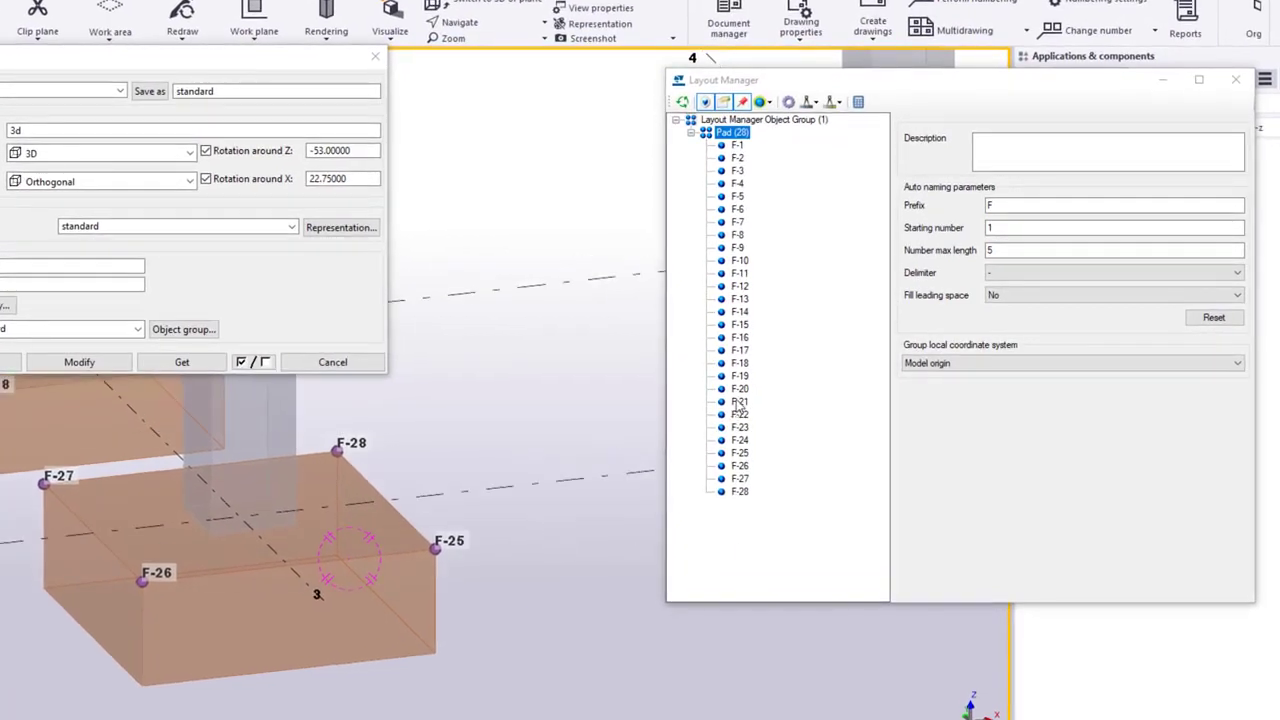
click(740, 491)
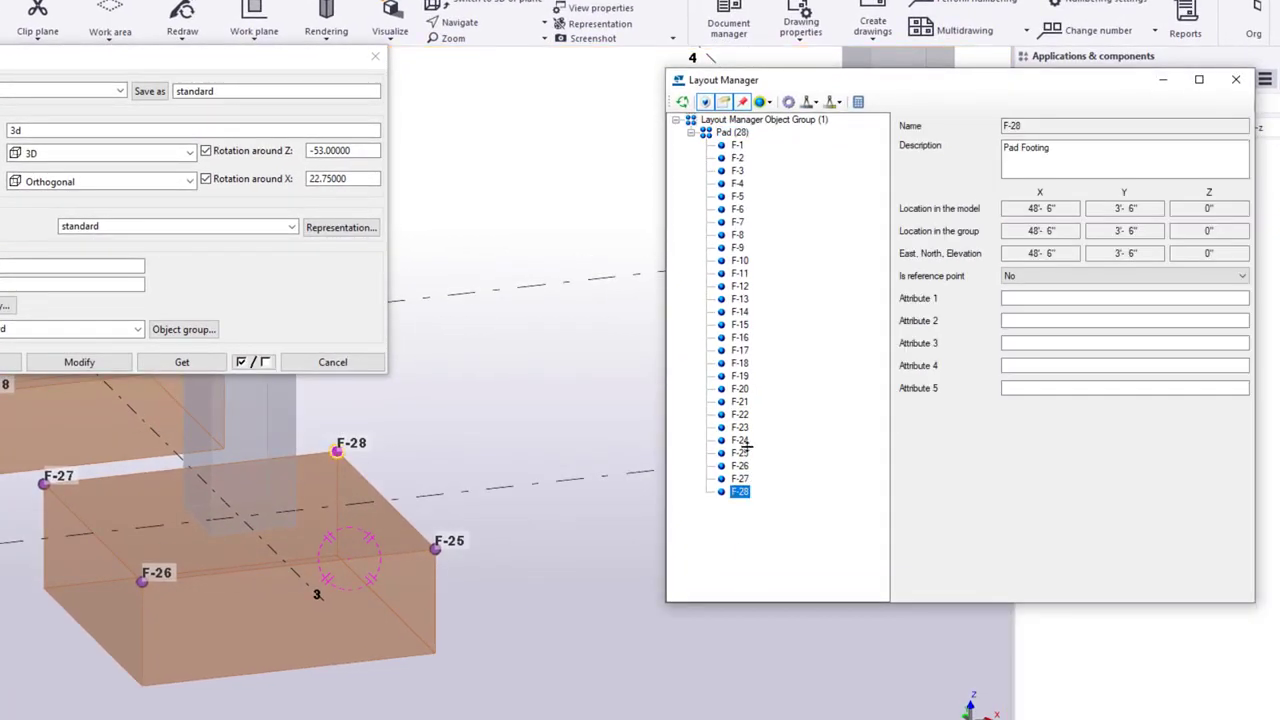
drag(745, 447, 745, 448)
mouse_move(741, 492)
mouse_down()
mouse_move(745, 463)
mouse_move(740, 477)
mouse_up()
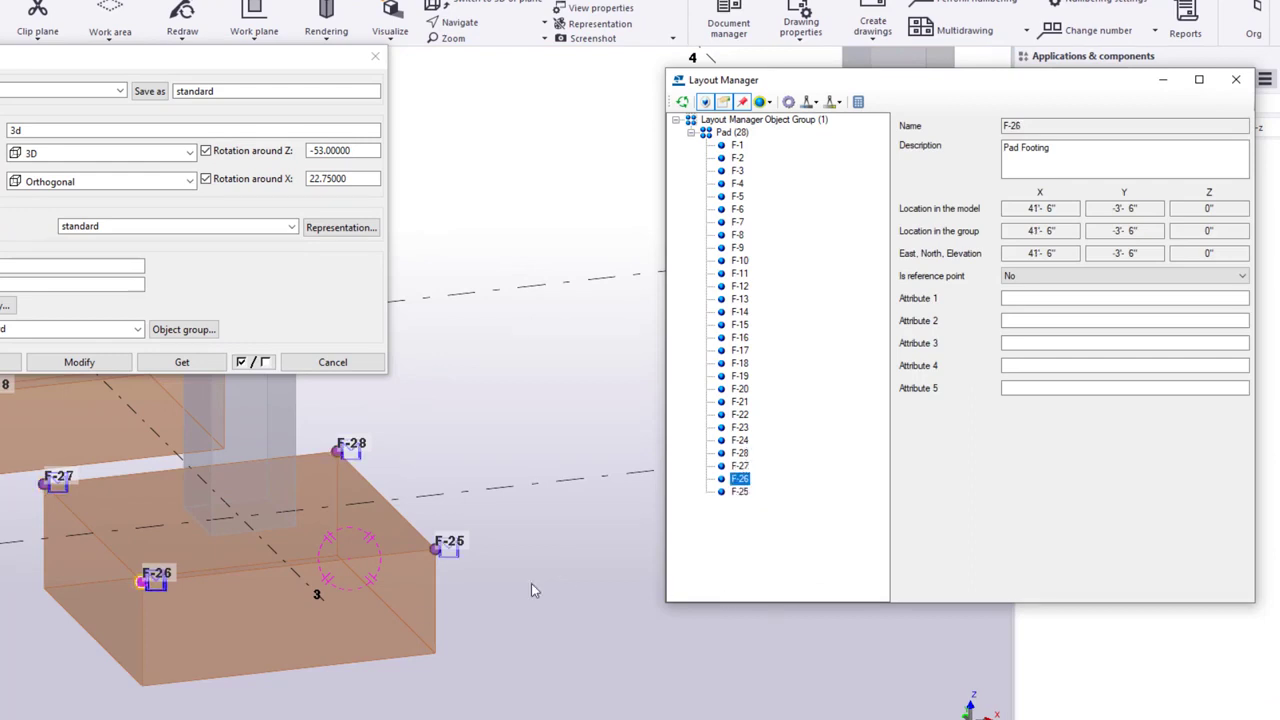
Step: Run Auto Naming again on the Pad group so its points are numbered in their rearranged order
click(731, 132)
right_click(731, 132)
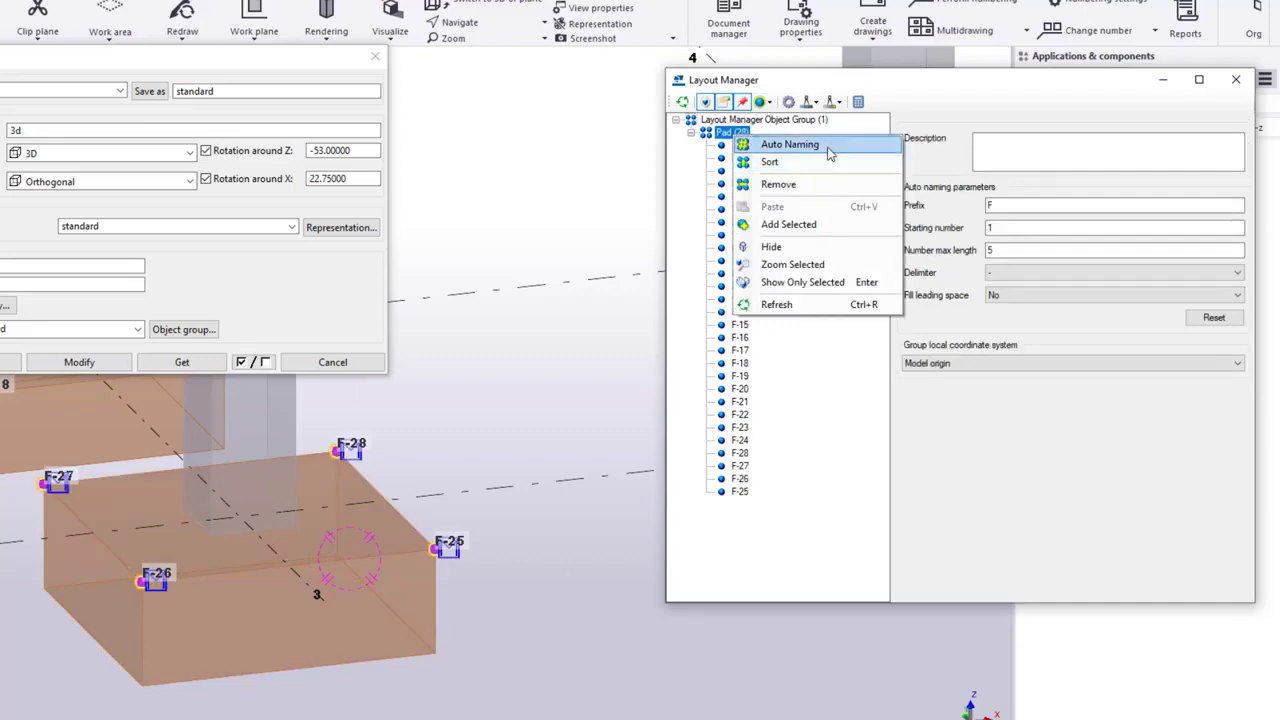
click(789, 144)
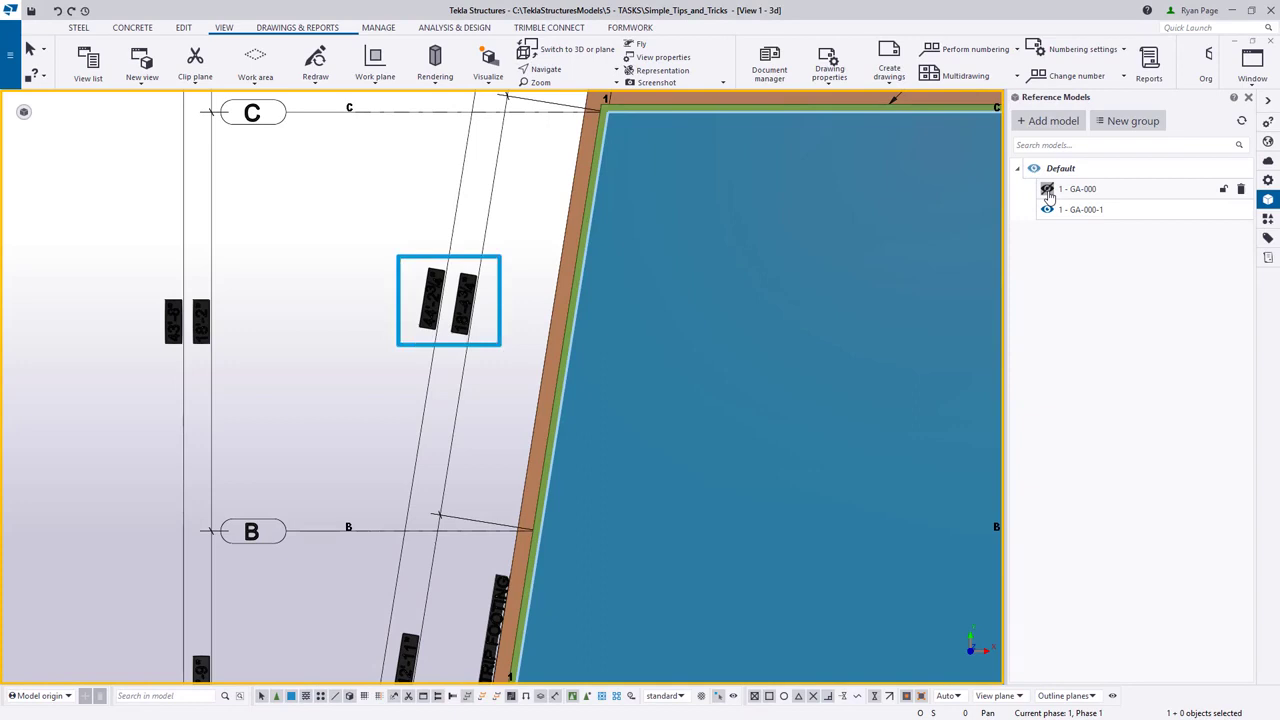
scroll(560, 366, down, 5)
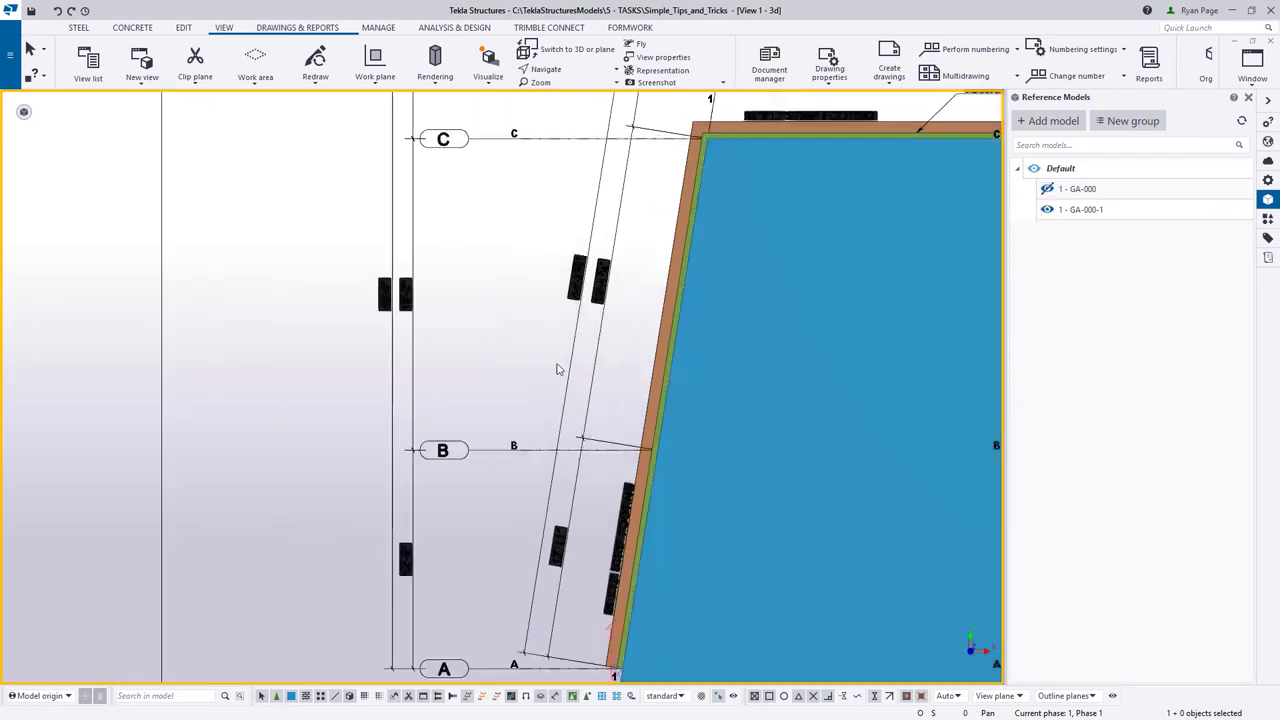
middle_drag(711, 400, 363, 417)
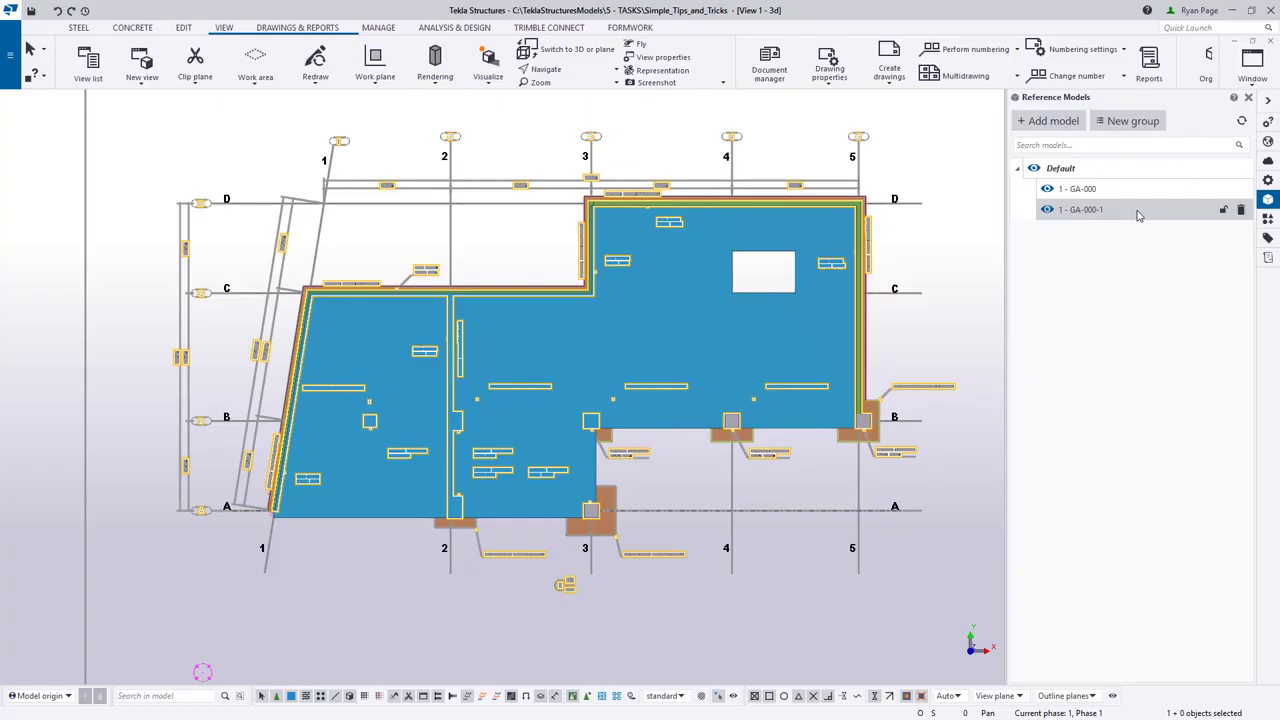
Step: Hide the CFE-FE-FB layer of reference model 1 - GA-000-1 and check the column and footing label text
click(1137, 215)
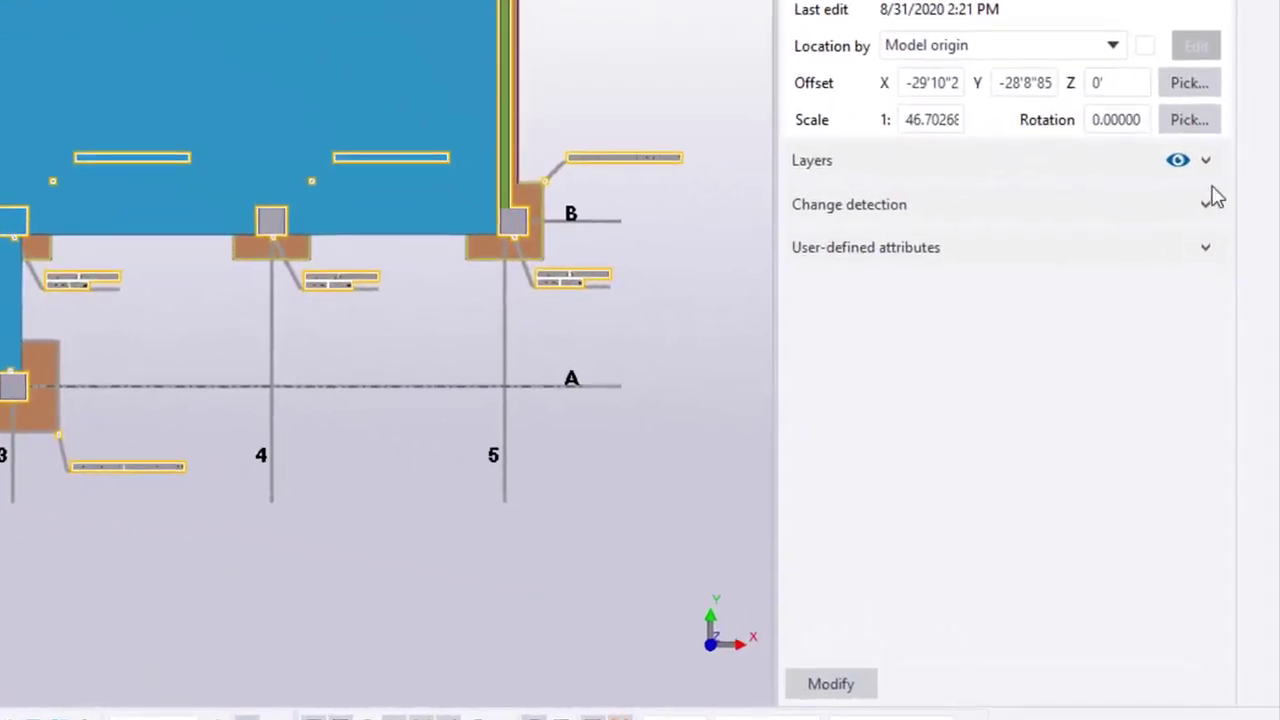
click(1206, 162)
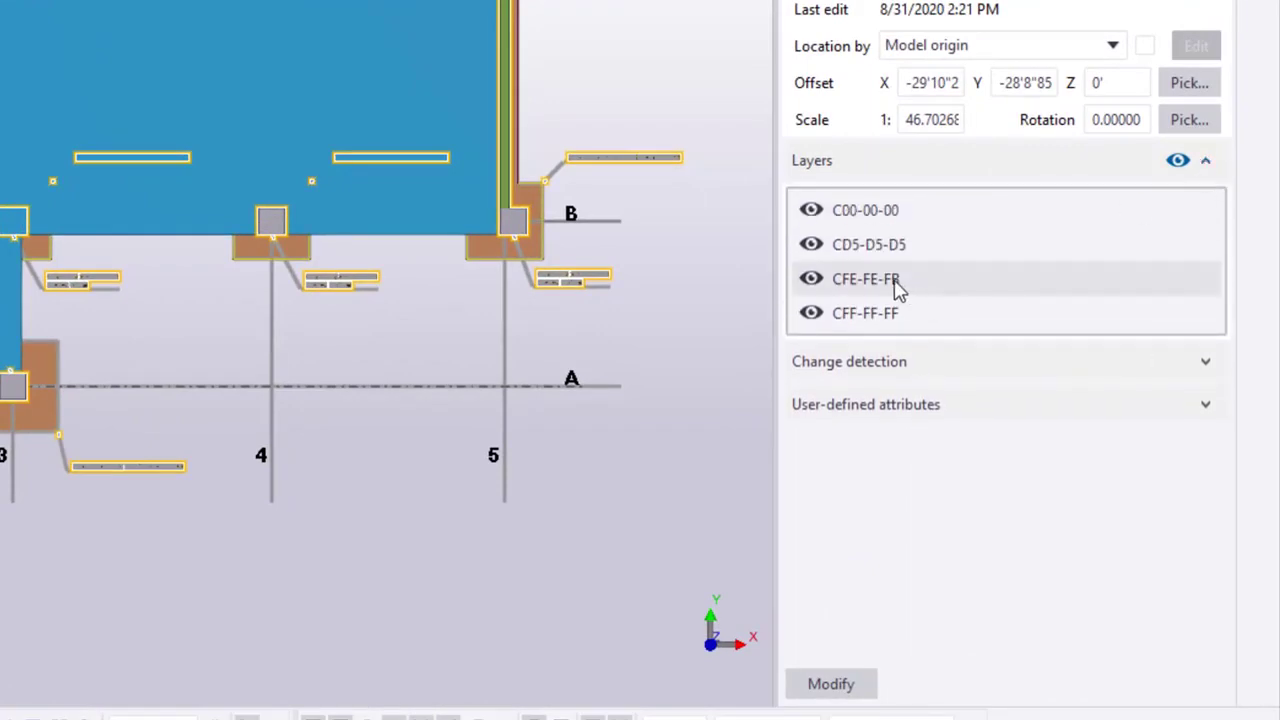
click(811, 314)
click(815, 317)
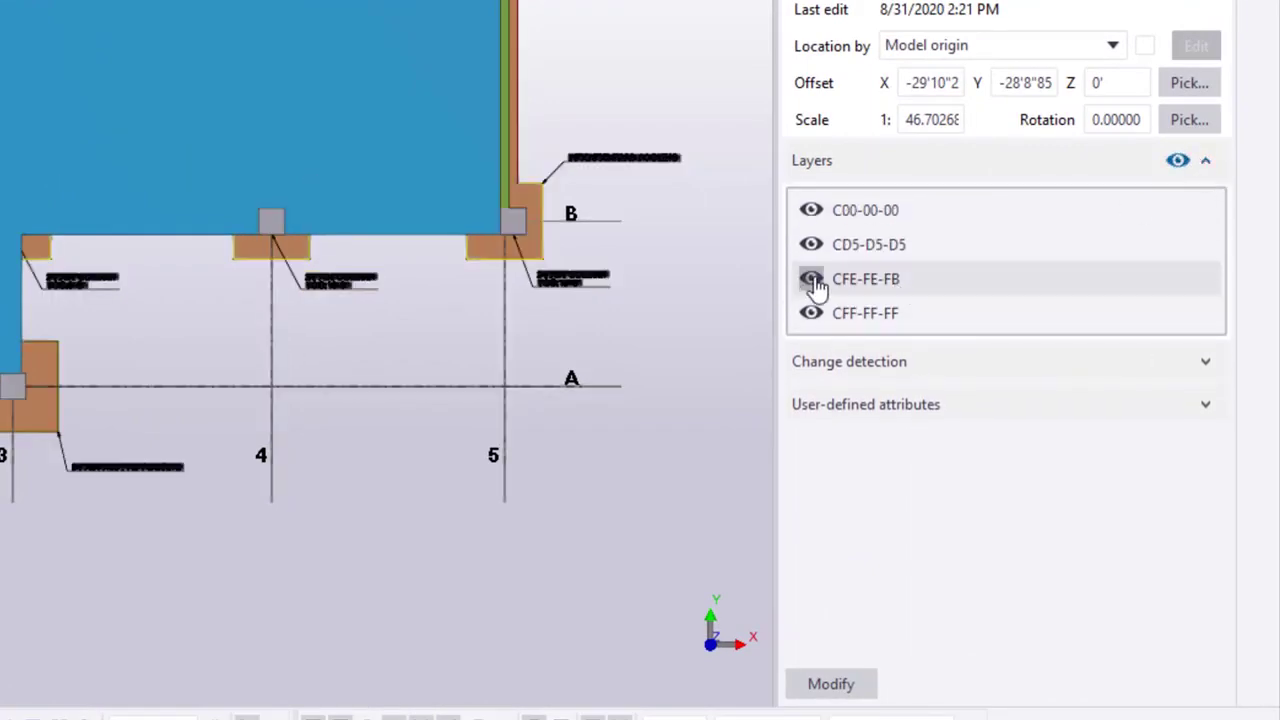
click(814, 281)
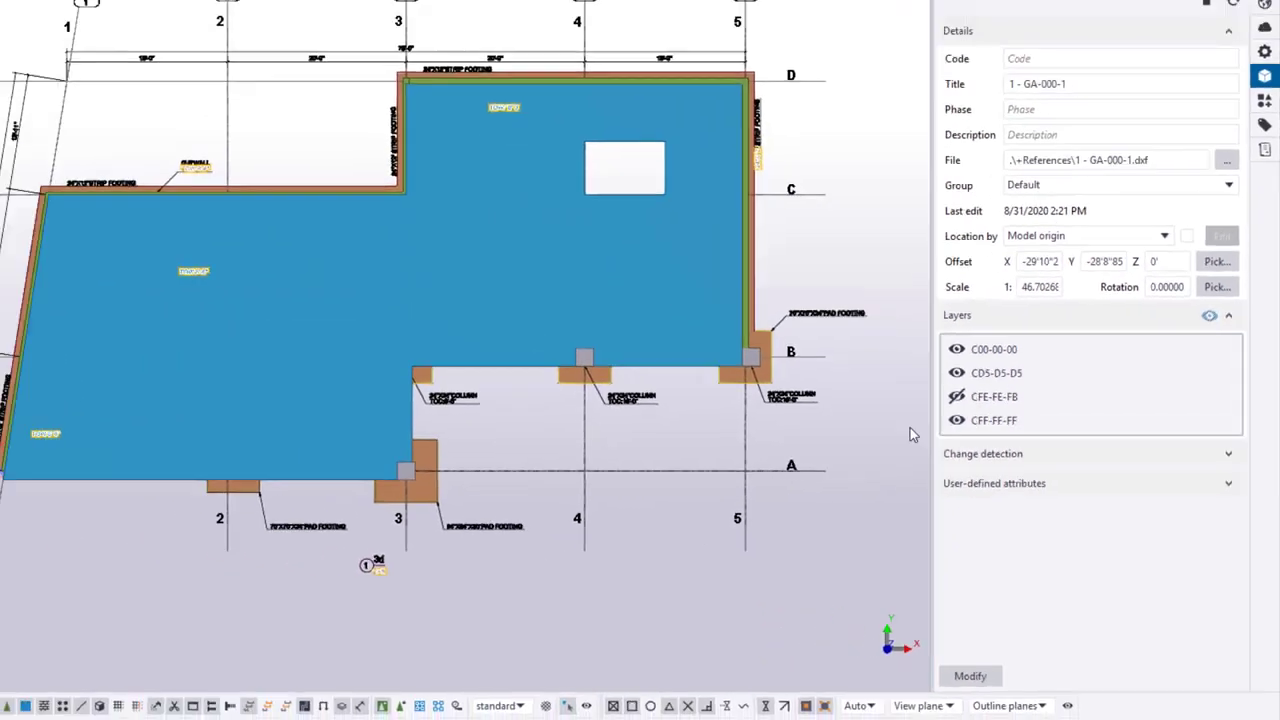
scroll(630, 320, up, 6)
scroll(512, 420, up, 2)
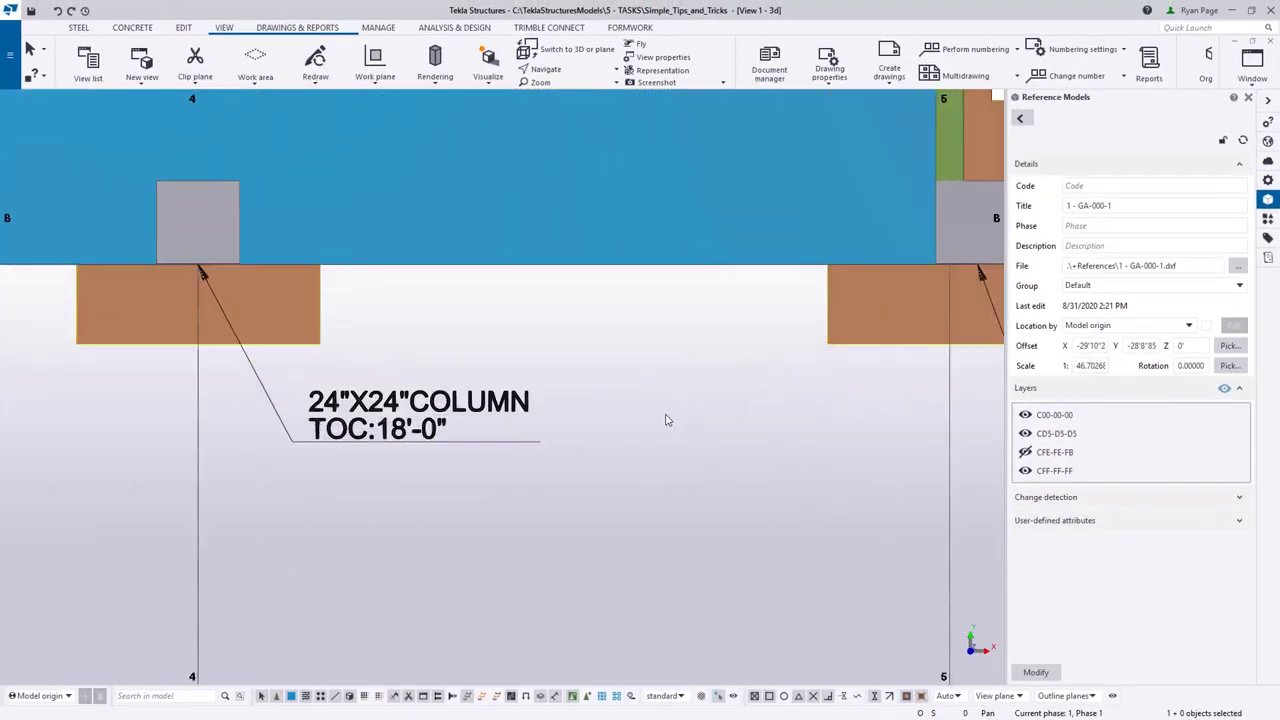
scroll(664, 412, down, 5)
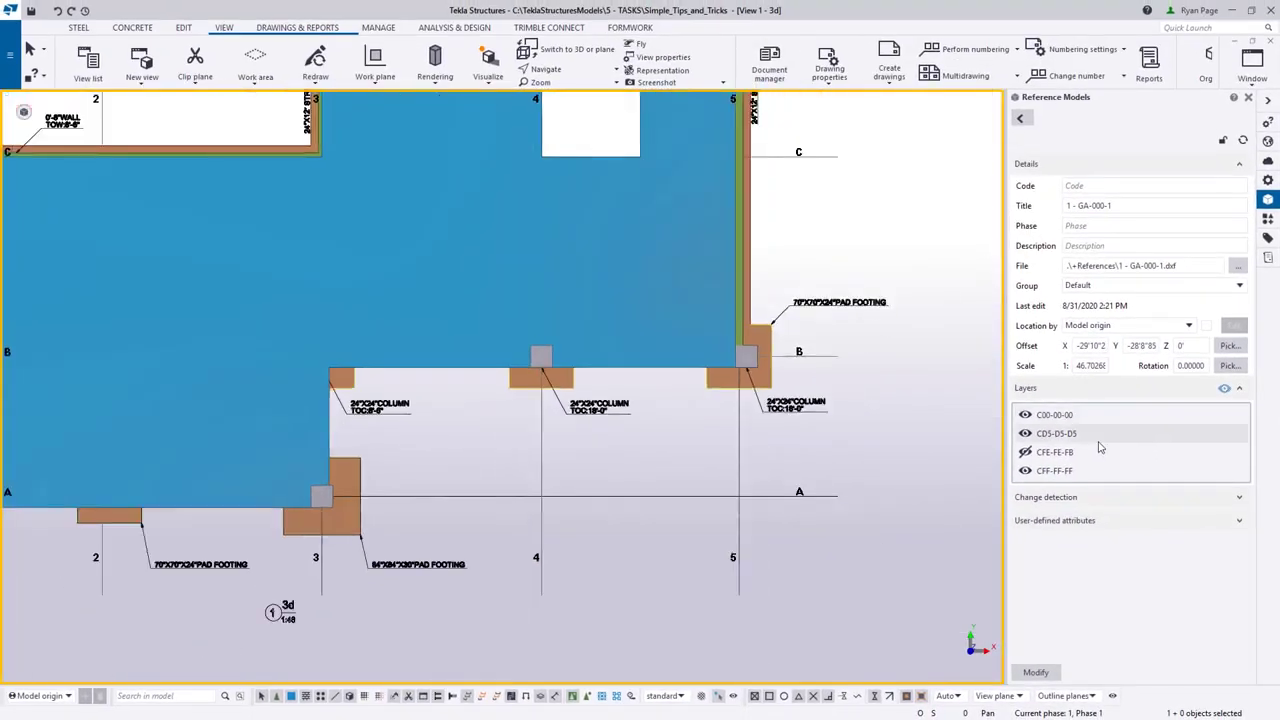
Step: Return to the list of reference models and display only 1 - GA-000, with 1 - GA-000-1 hidden
click(1019, 120)
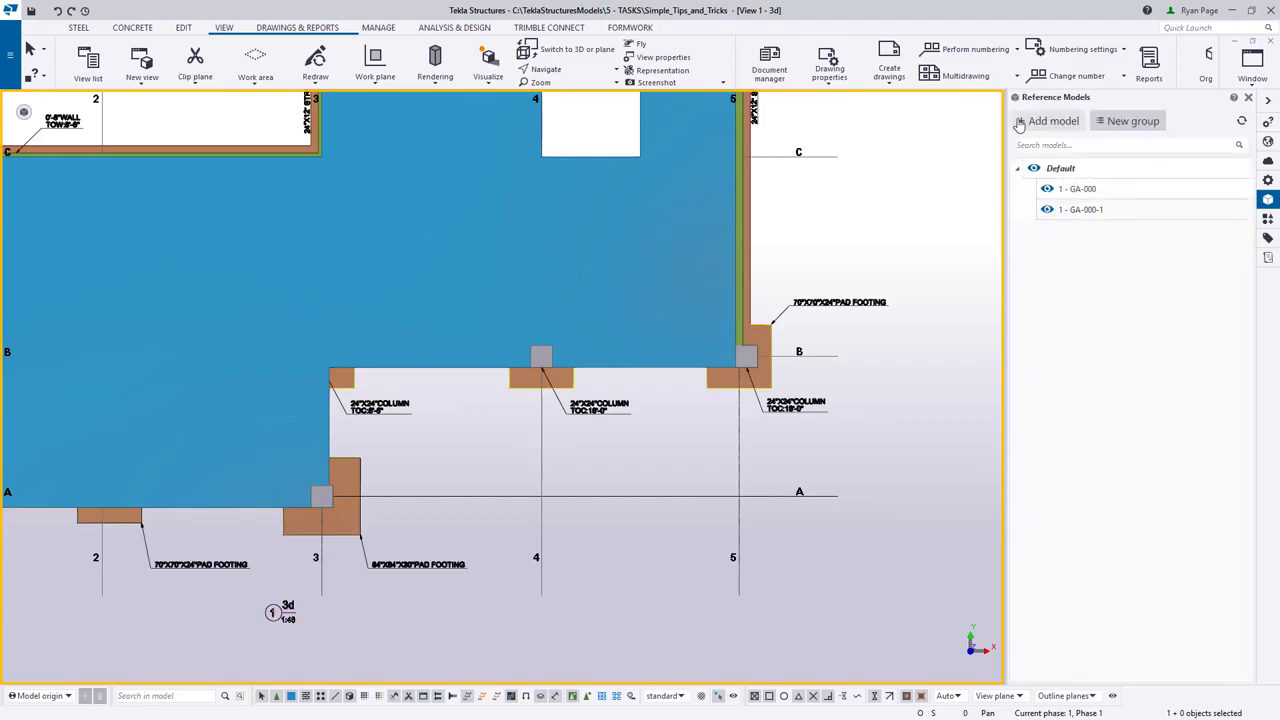
click(1047, 189)
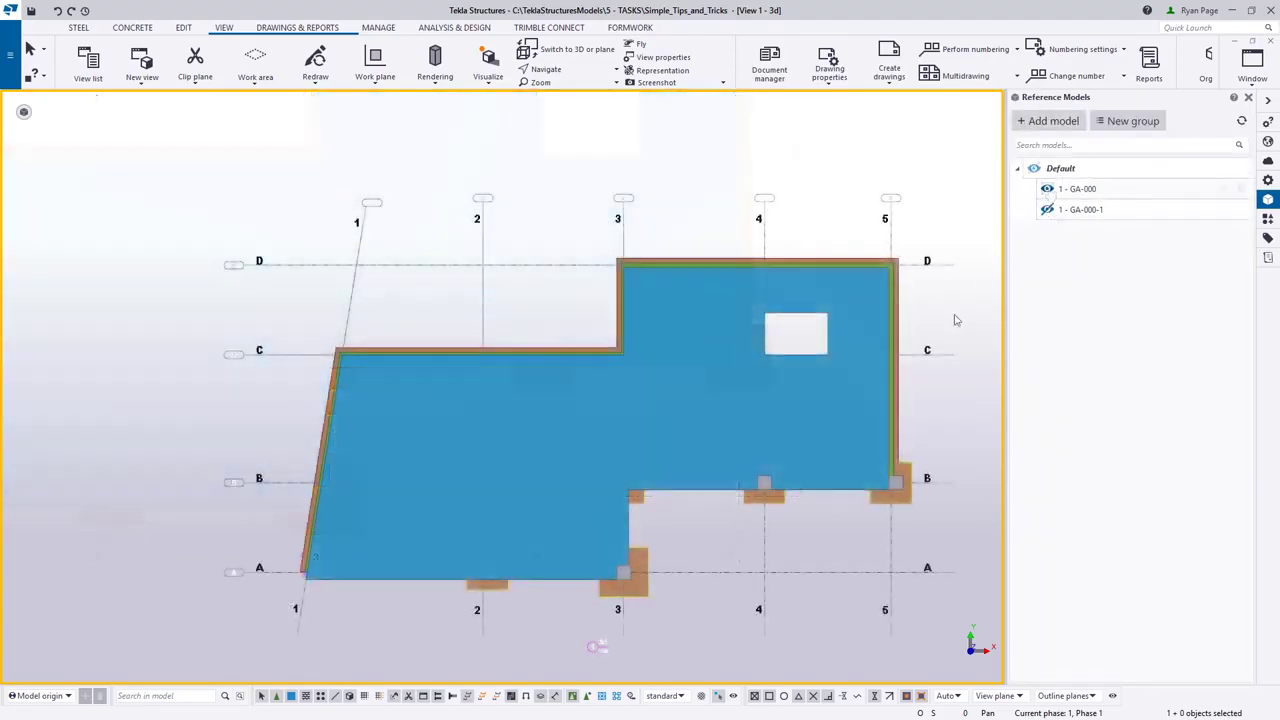
Step: Render the model parts transparently in plan and open the layer list of reference model 1 - GA-000
key(ctrl+2)
middle_drag(871, 453, 834, 311)
scroll(474, 412, up, 4)
scroll(583, 398, down, 5)
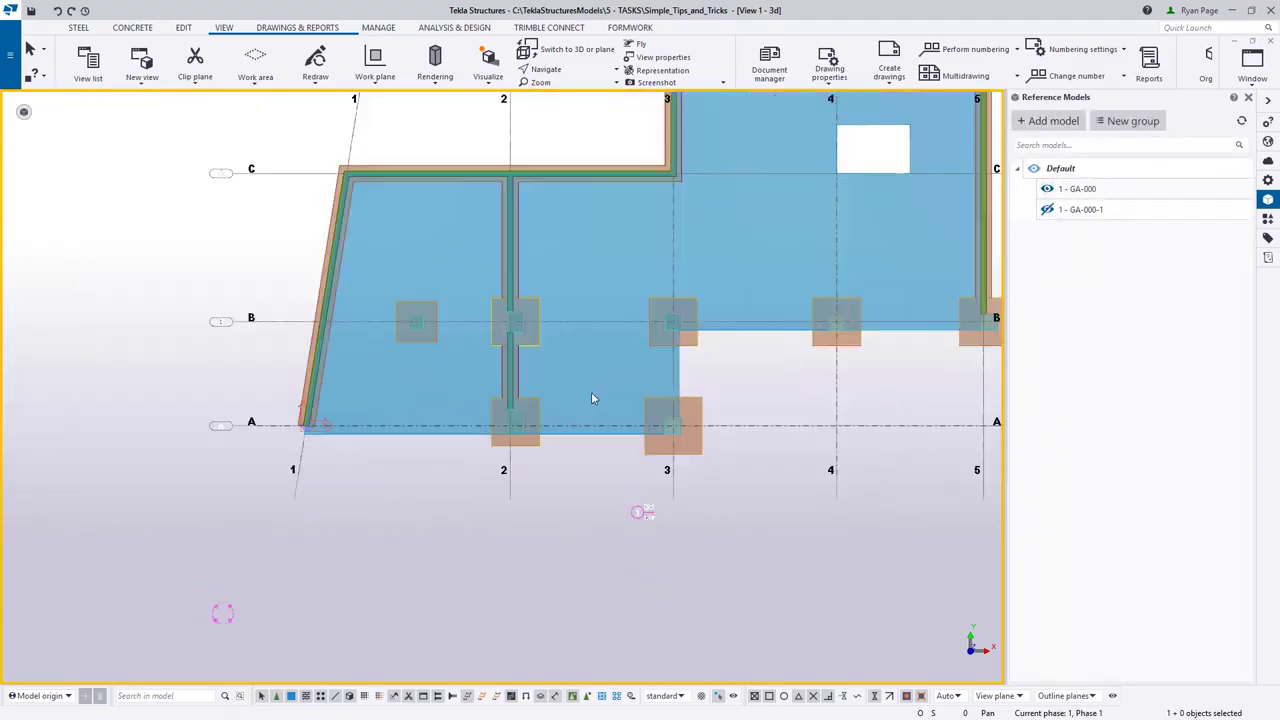
double_click(1115, 195)
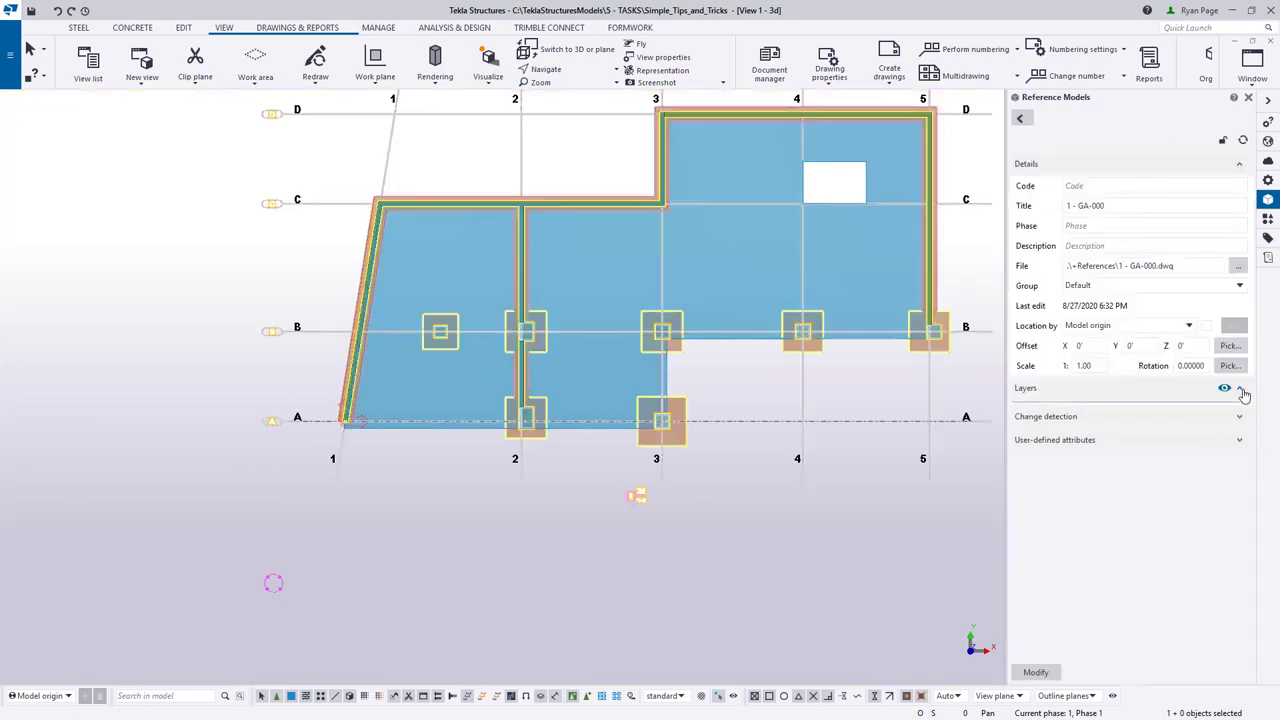
click(1240, 390)
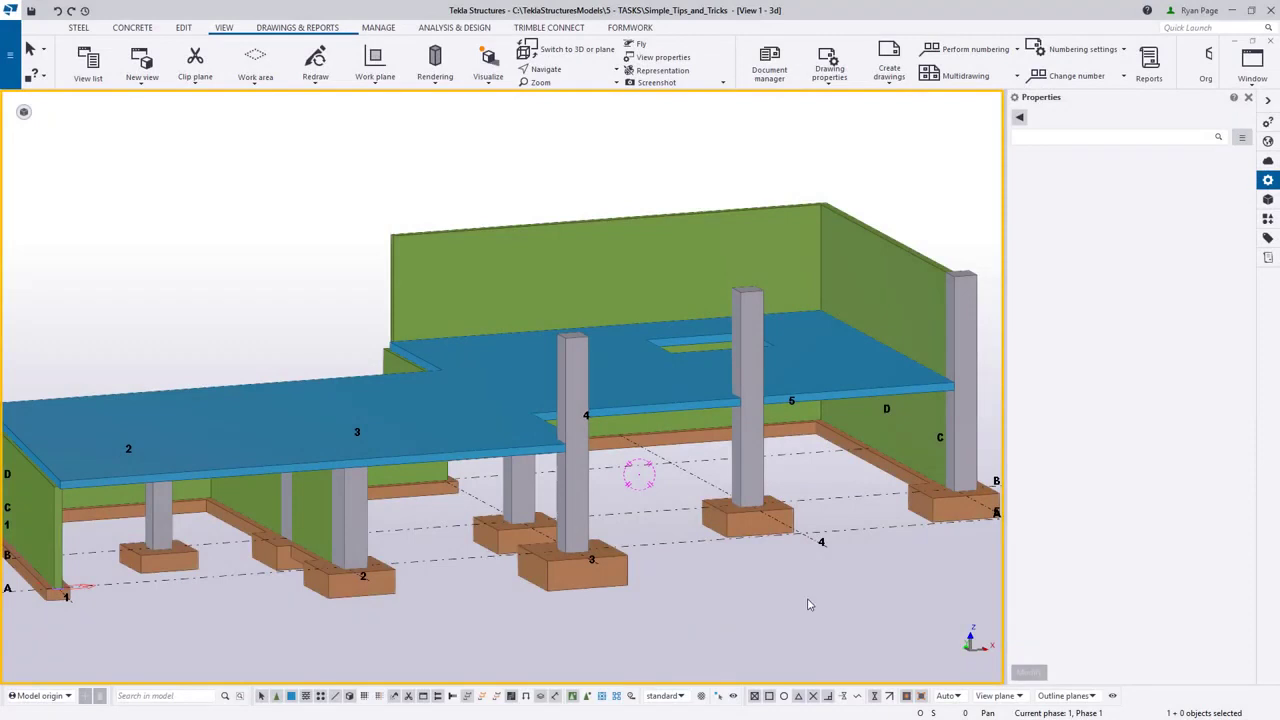
Step: Use Show Only Selected on the floor slab so that the other parts are displayed transparently
click(450, 406)
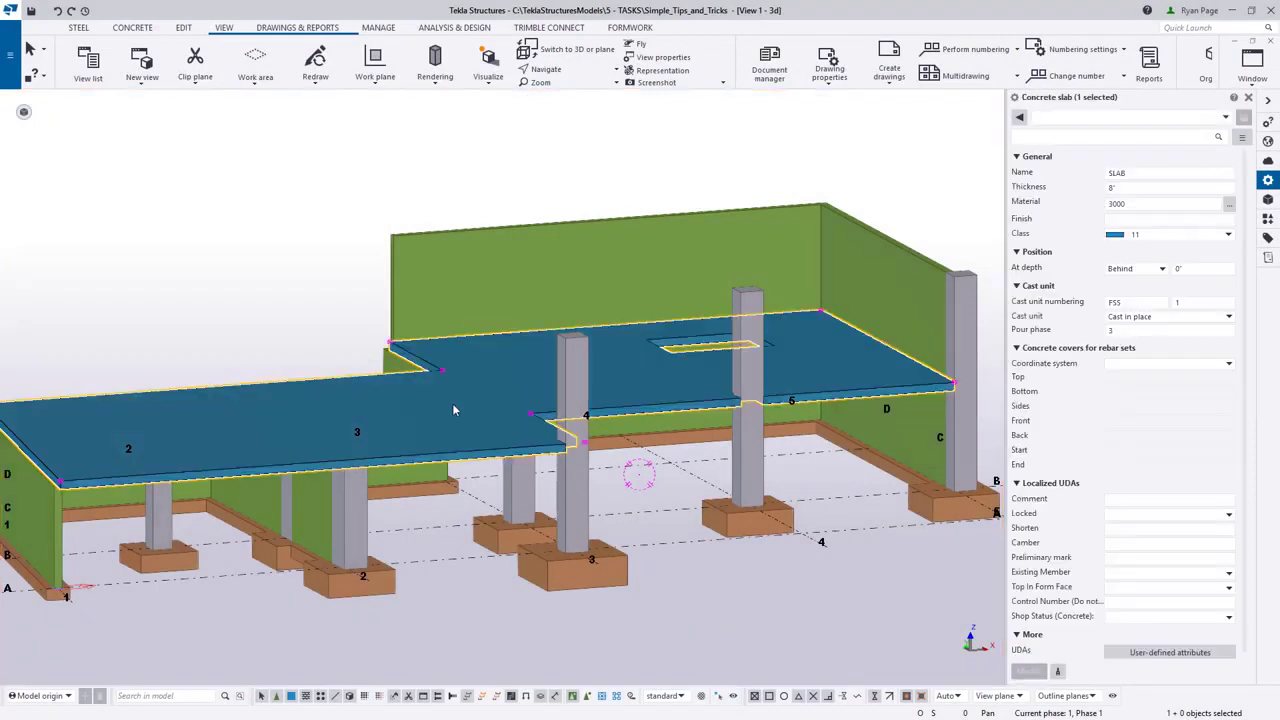
right_click(452, 403)
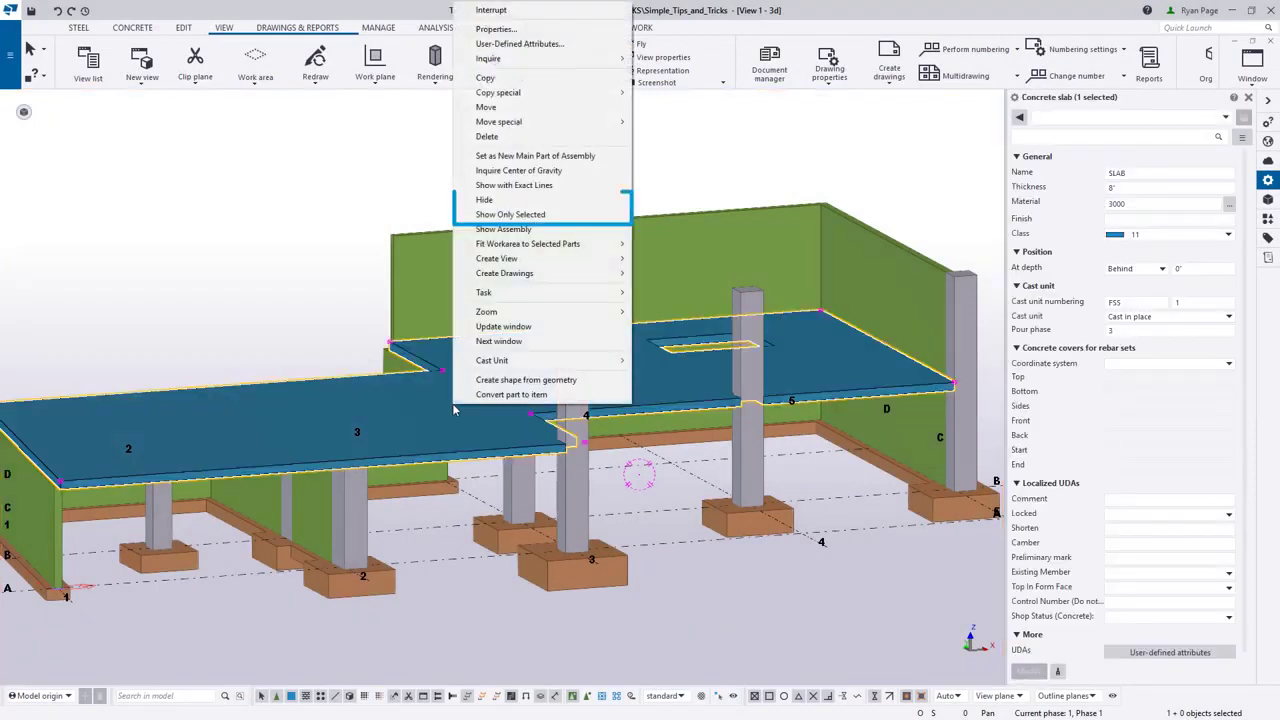
click(566, 216)
click(152, 240)
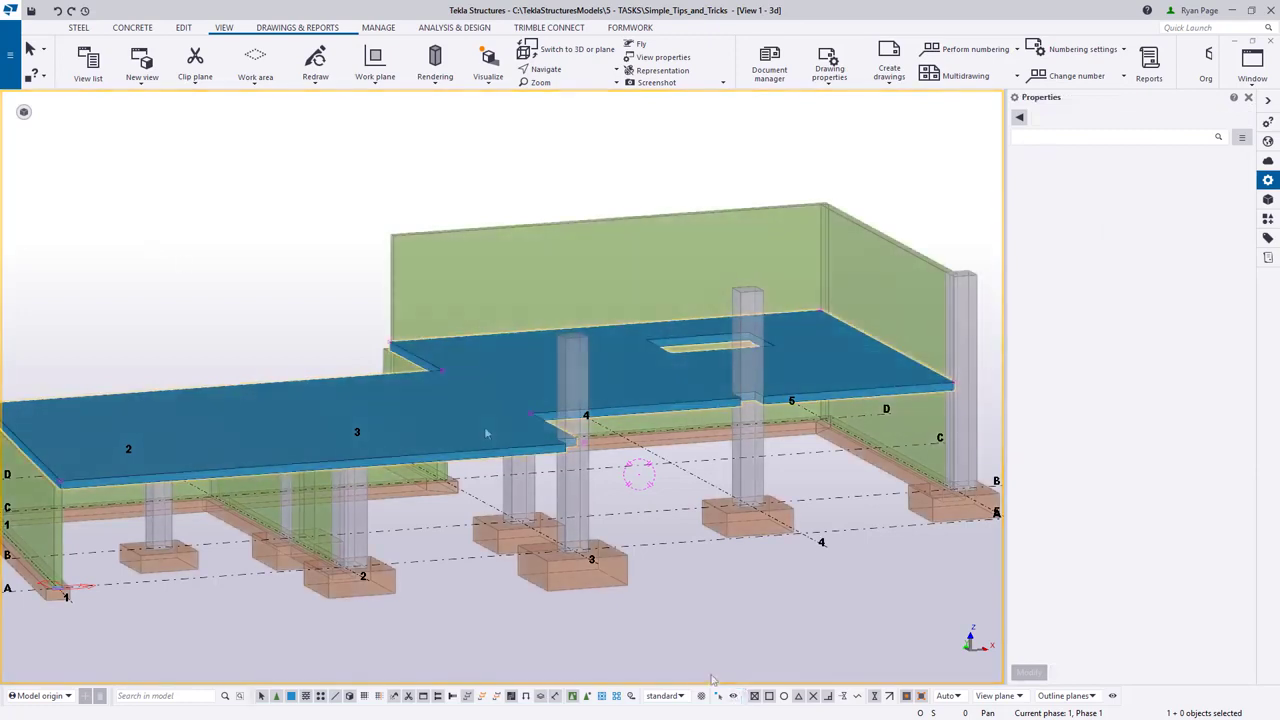
Step: Hide the floor slab with only its outline displayed, and redraw the view to restore it
right_click(486, 430)
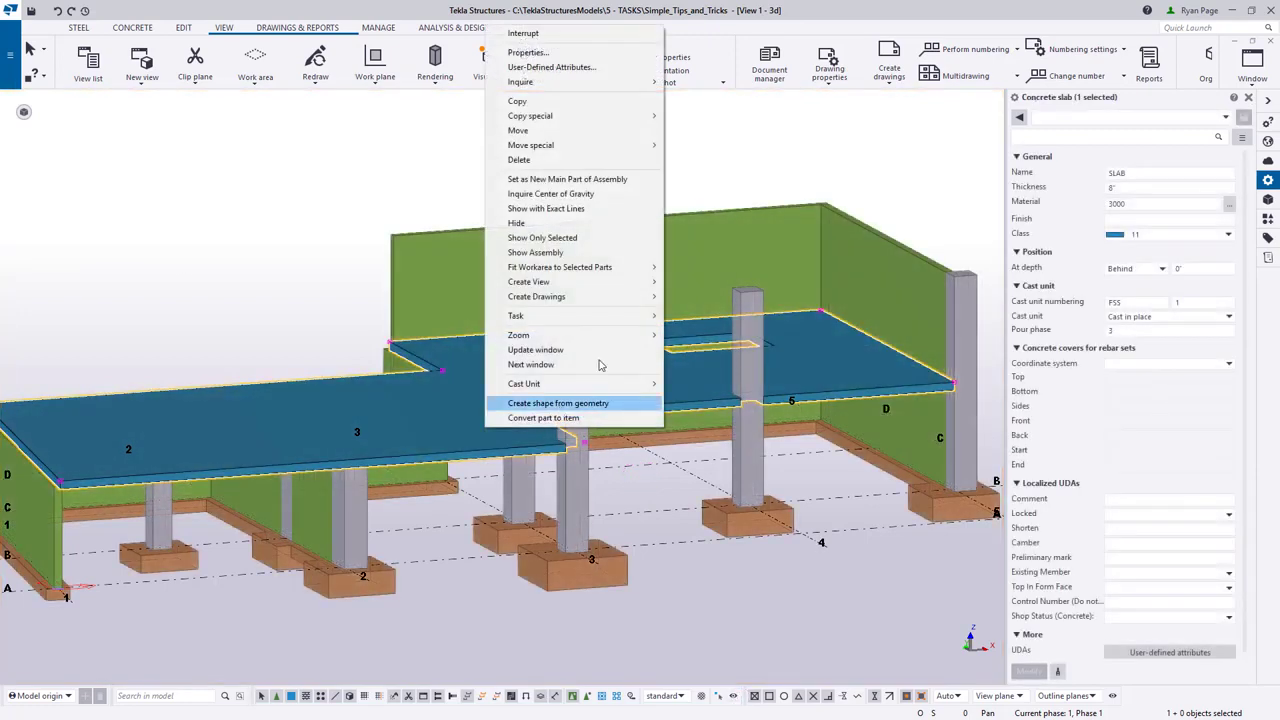
click(518, 223)
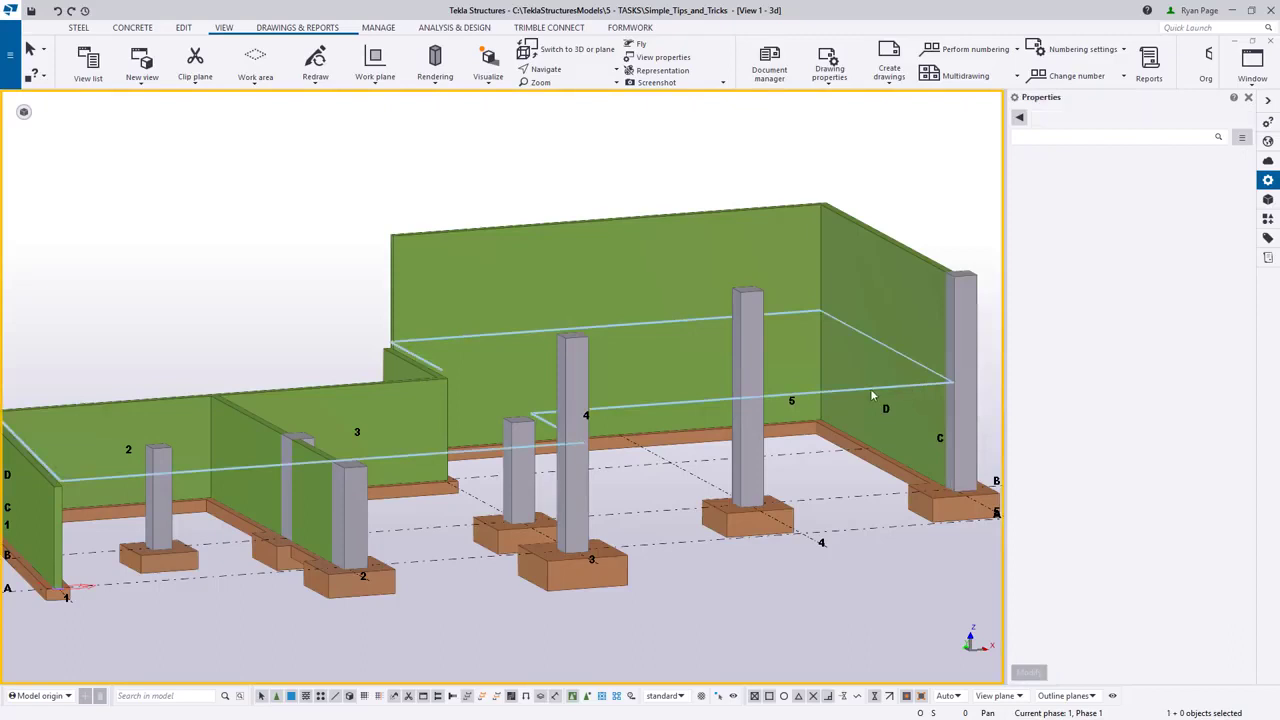
right_click(750, 569)
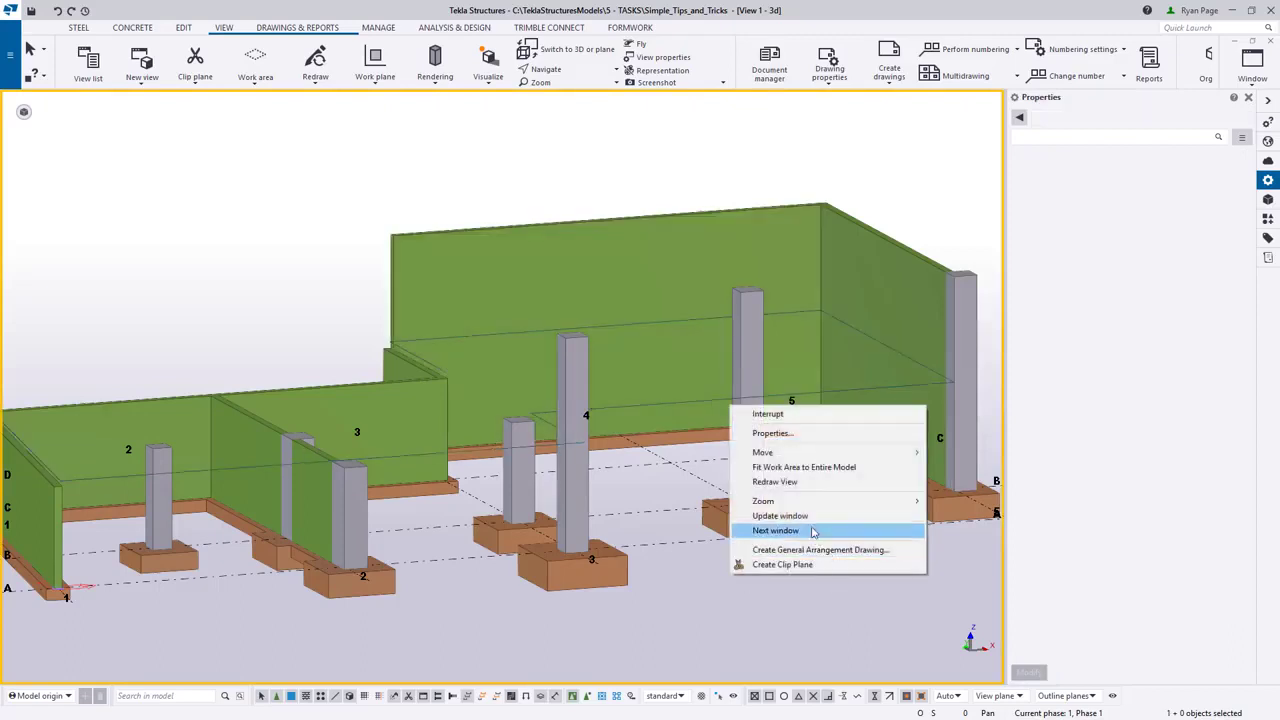
click(790, 482)
Step: Isolate the floor slab with all other parts completely hidden, inspect it in 3D, and redraw the view to restore everything
click(473, 413)
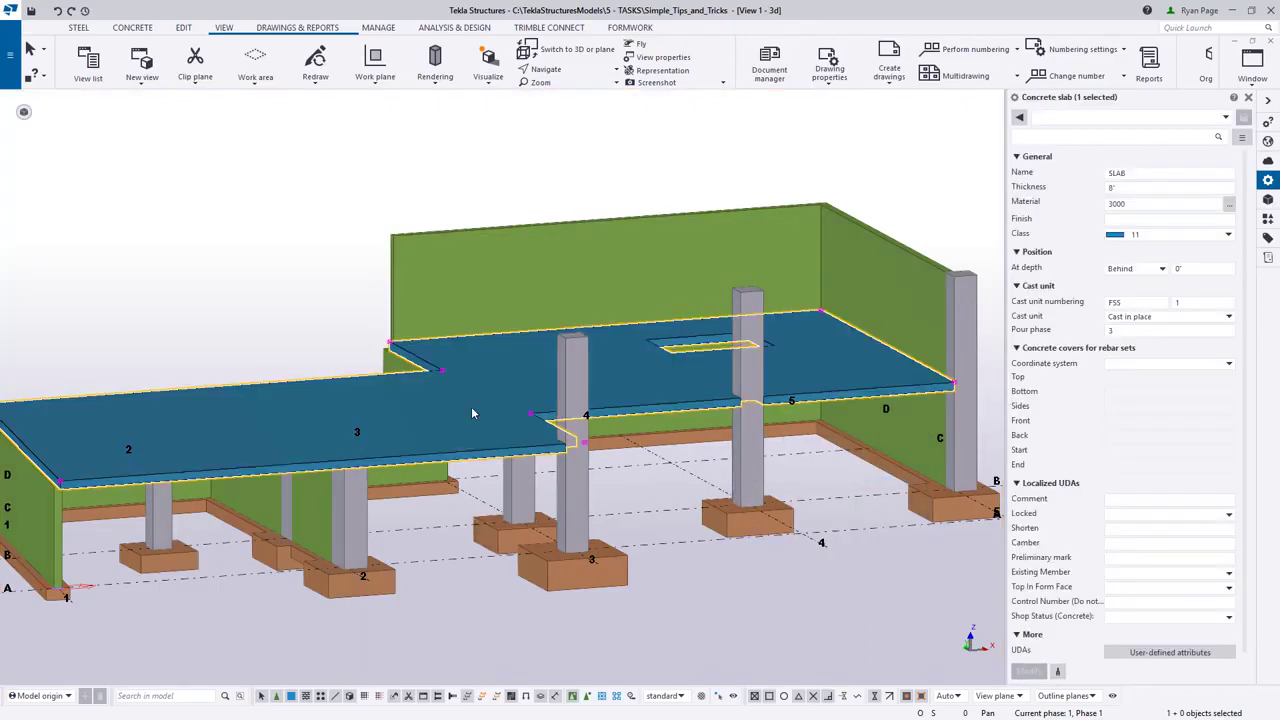
right_click(473, 413)
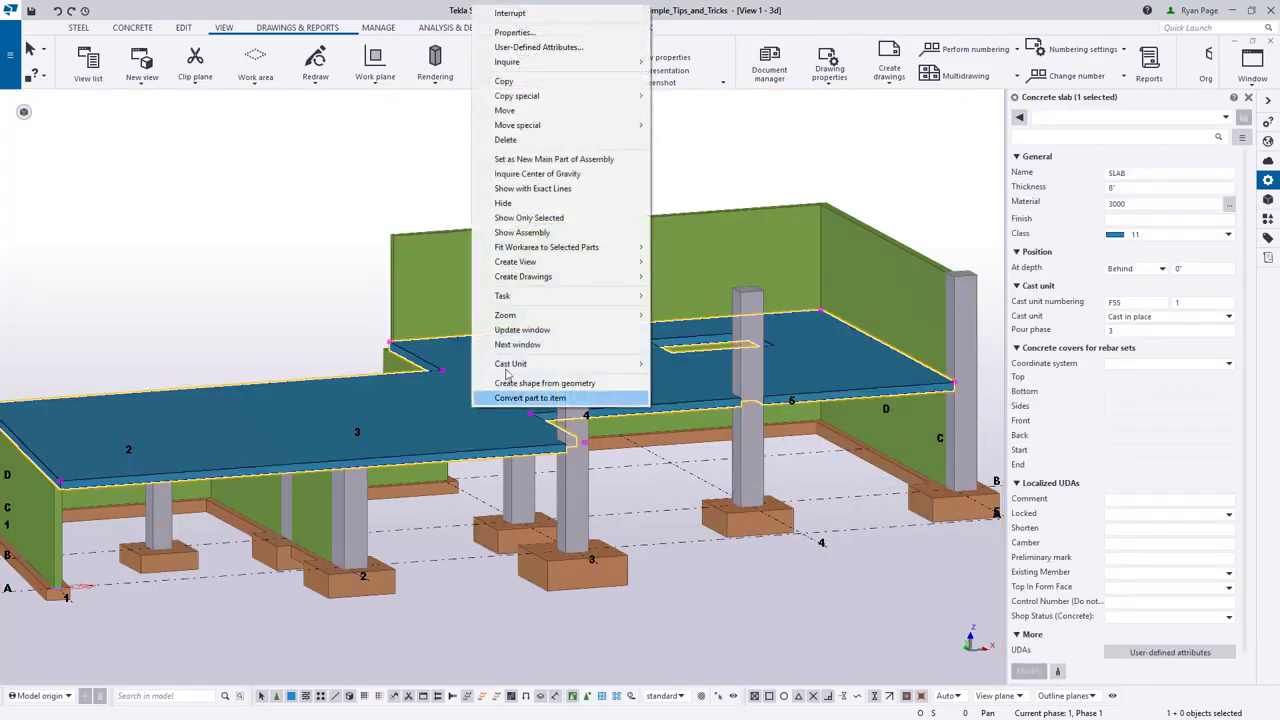
shift+click(562, 218)
click(468, 250)
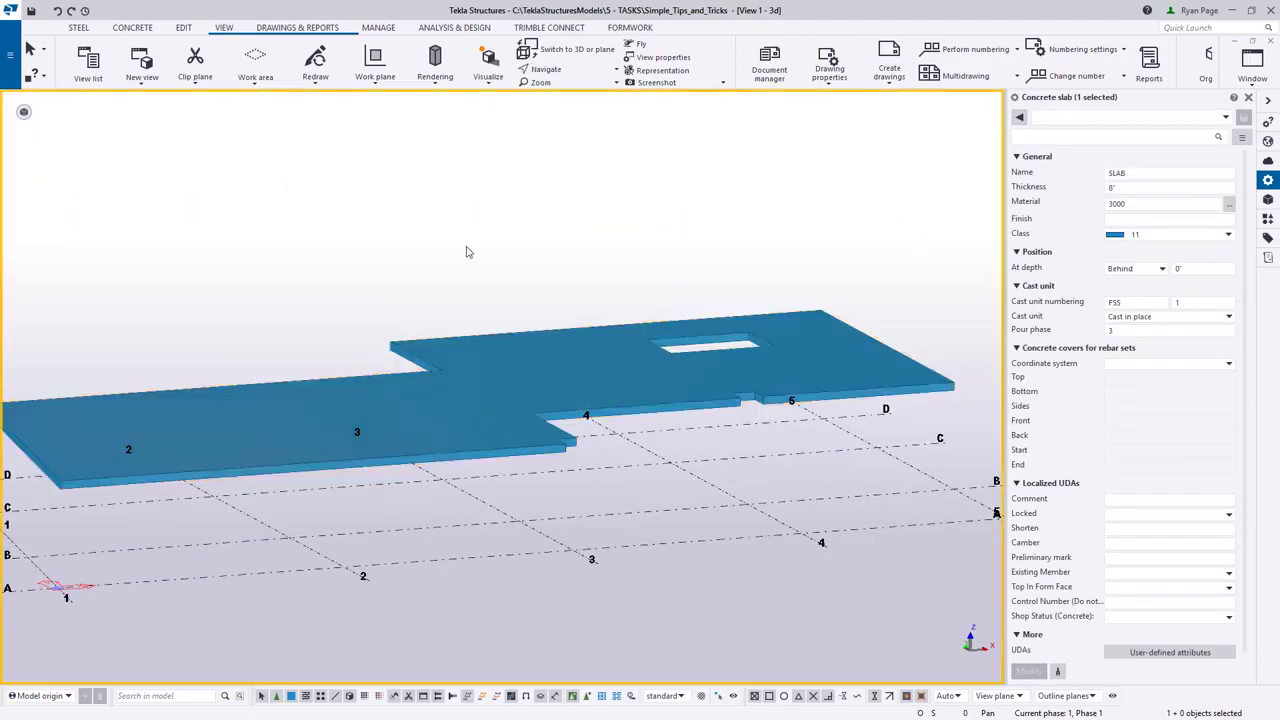
ctrl+middle_drag(640, 629, 558, 308)
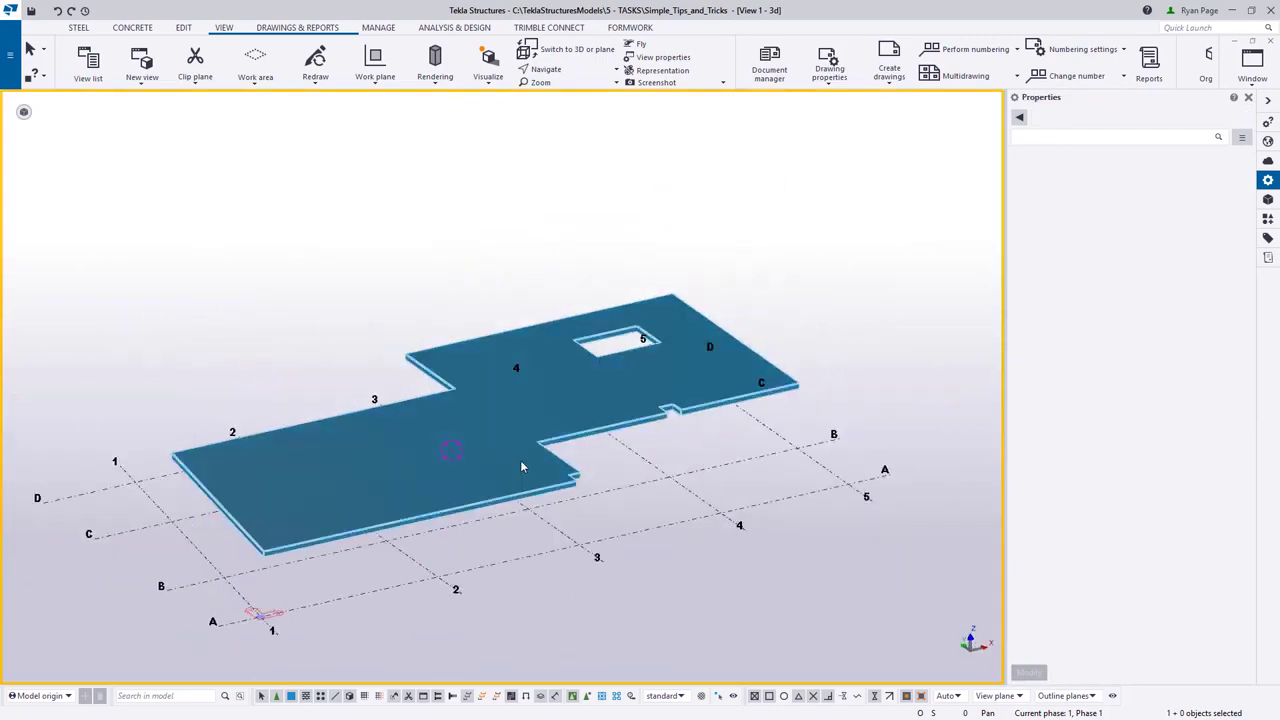
right_click(526, 465)
click(758, 549)
right_click(674, 549)
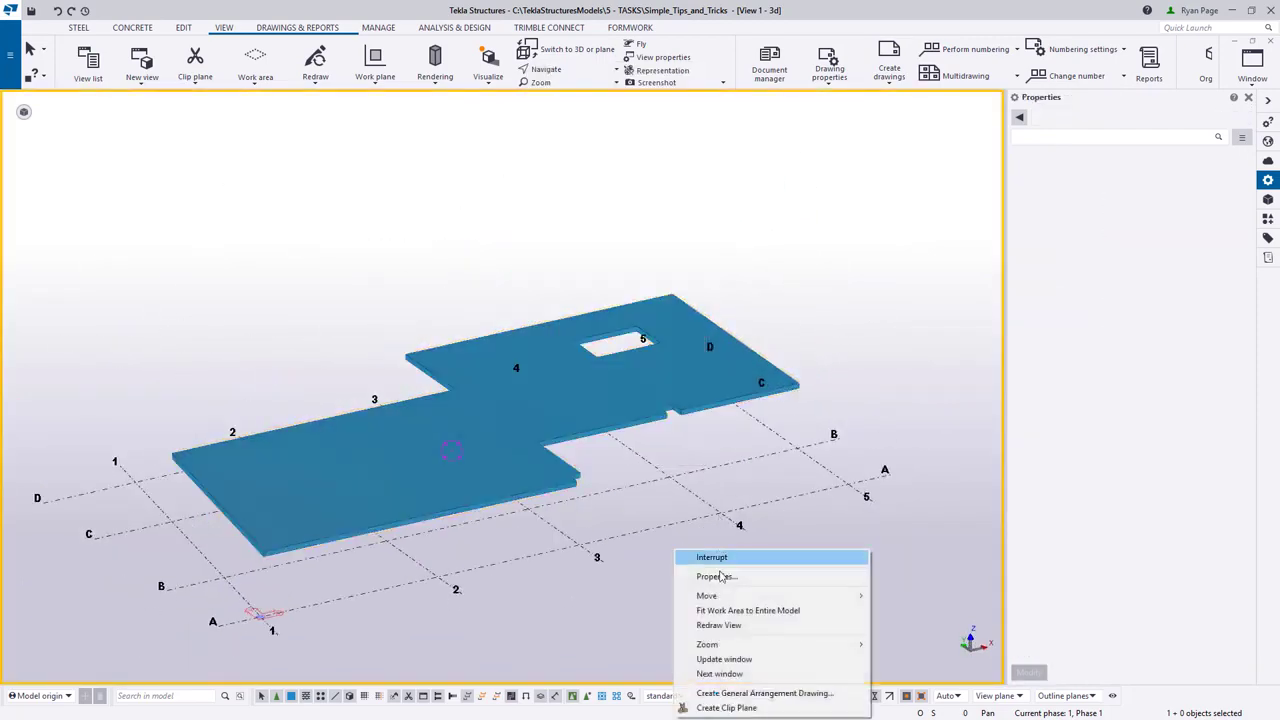
click(728, 625)
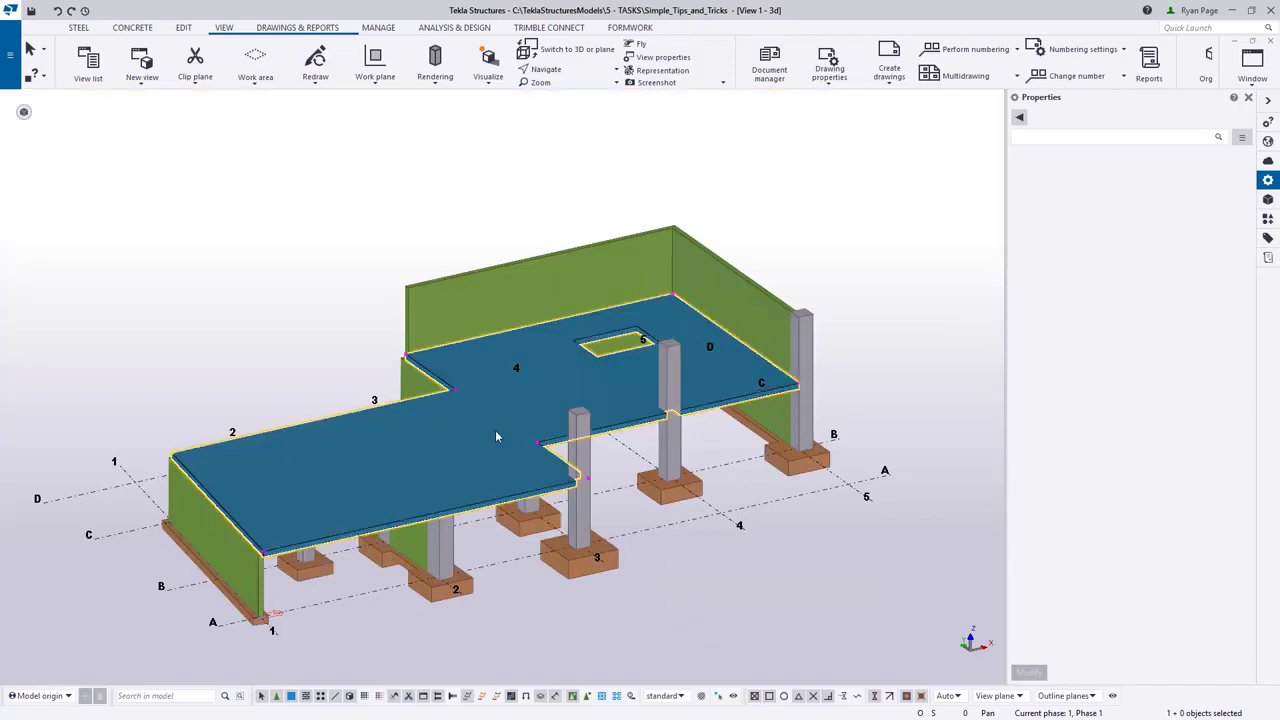
Step: Hide the floor slab completely and inspect the walls, columns and footings beneath it
right_click(495, 430)
click(560, 227)
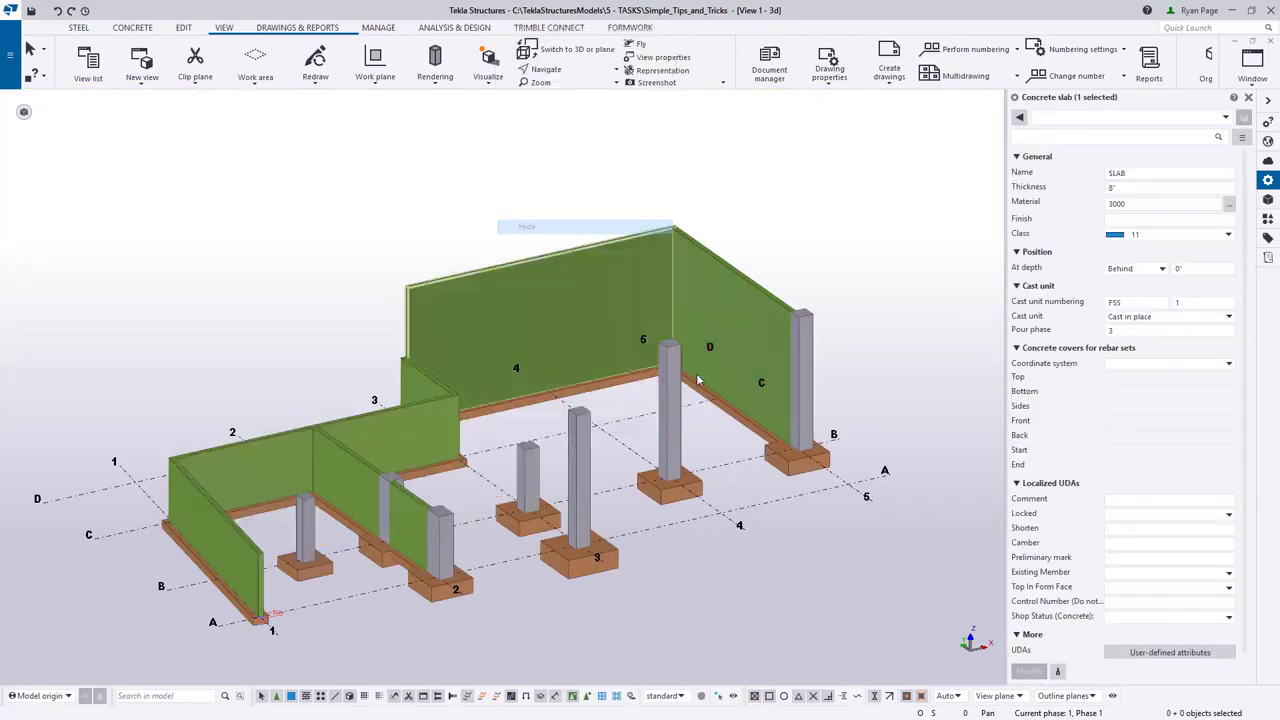
scroll(740, 595, up, 4)
ctrl+middle_drag(525, 519, 694, 608)
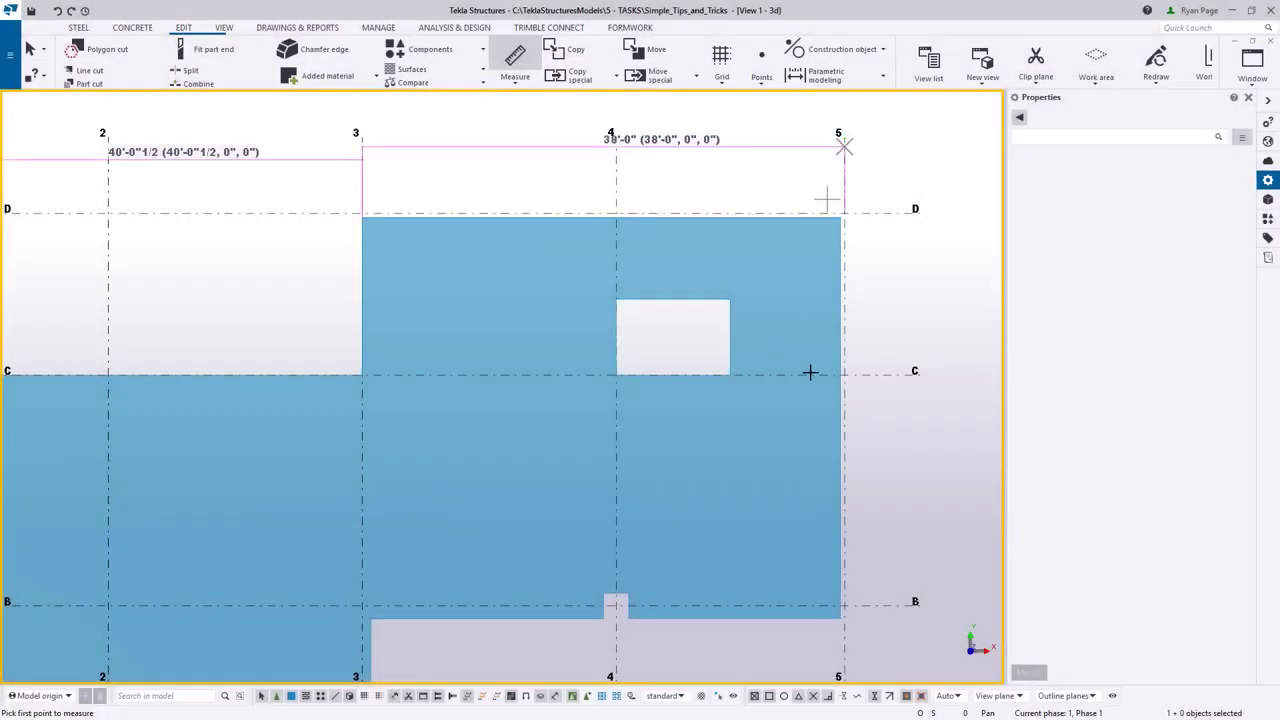
Step: Measure the diagonal between opposite corners of the rectangular slab opening near grids 4 and C
middle_drag(809, 371, 809, 307)
click(731, 237)
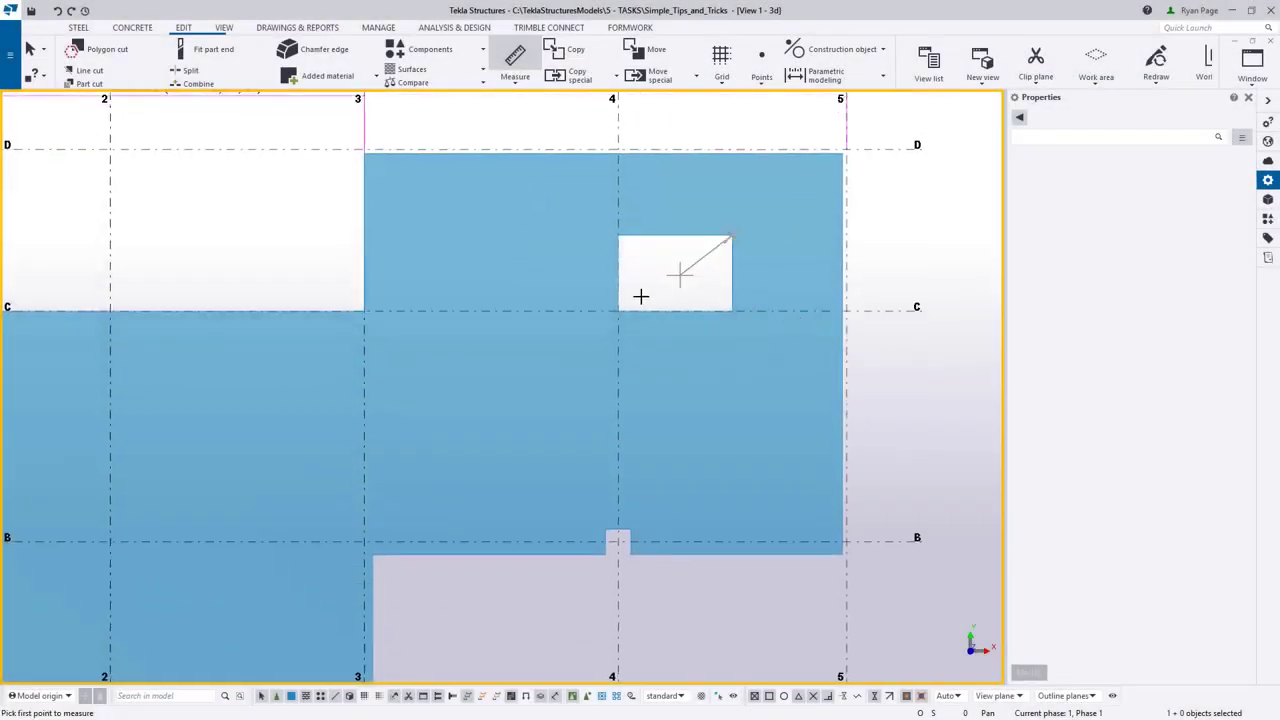
click(618, 310)
click(554, 249)
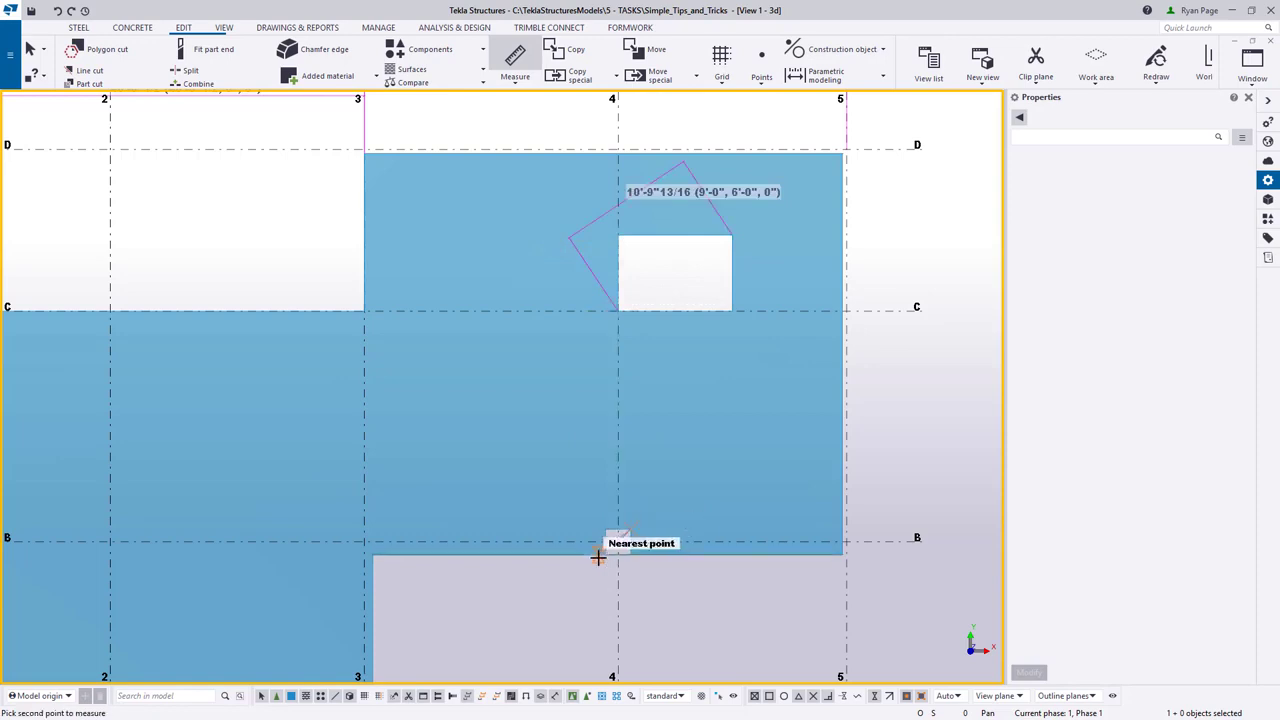
Step: Measure the diagonal of the column notch in the slab at grid intersection 4-B and end the Measure command
click(606, 552)
click(554, 495)
scroll(650, 560, down, 3)
middle_drag(640, 592, 714, 454)
scroll(631, 480, down, 2)
right_click(634, 481)
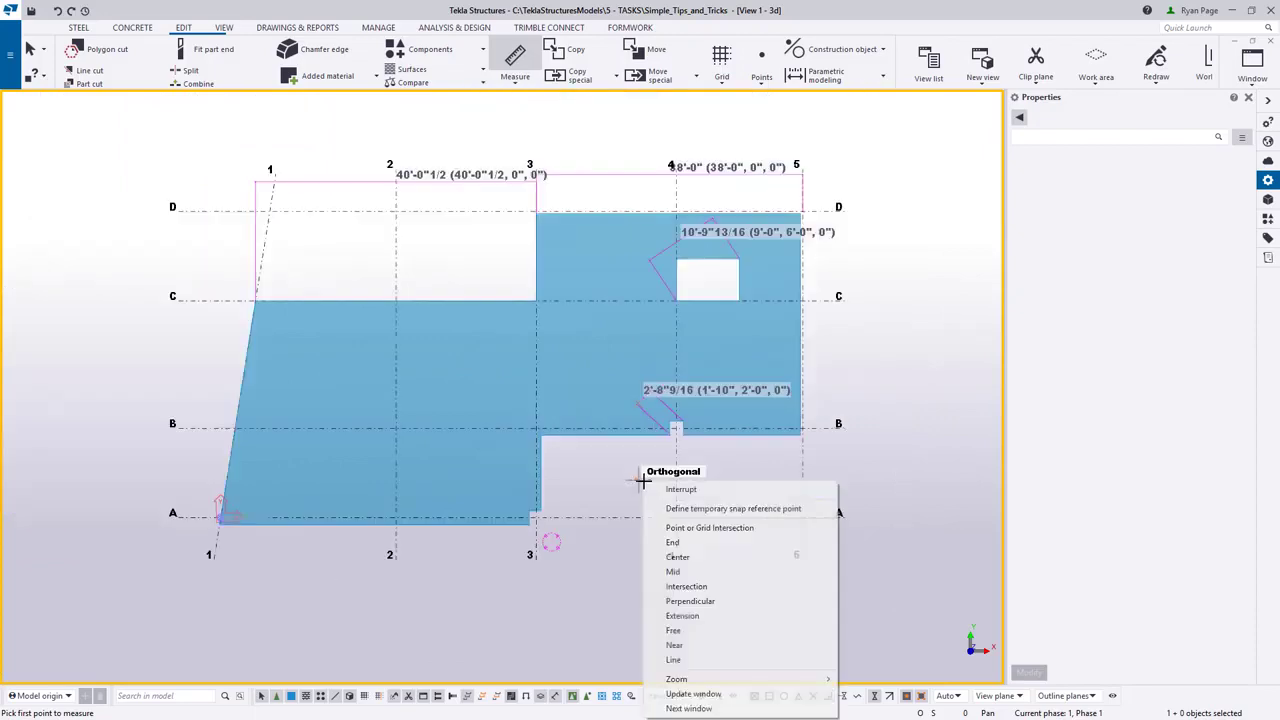
click(669, 490)
scroll(668, 489, up, 2)
scroll(678, 515, down, 2)
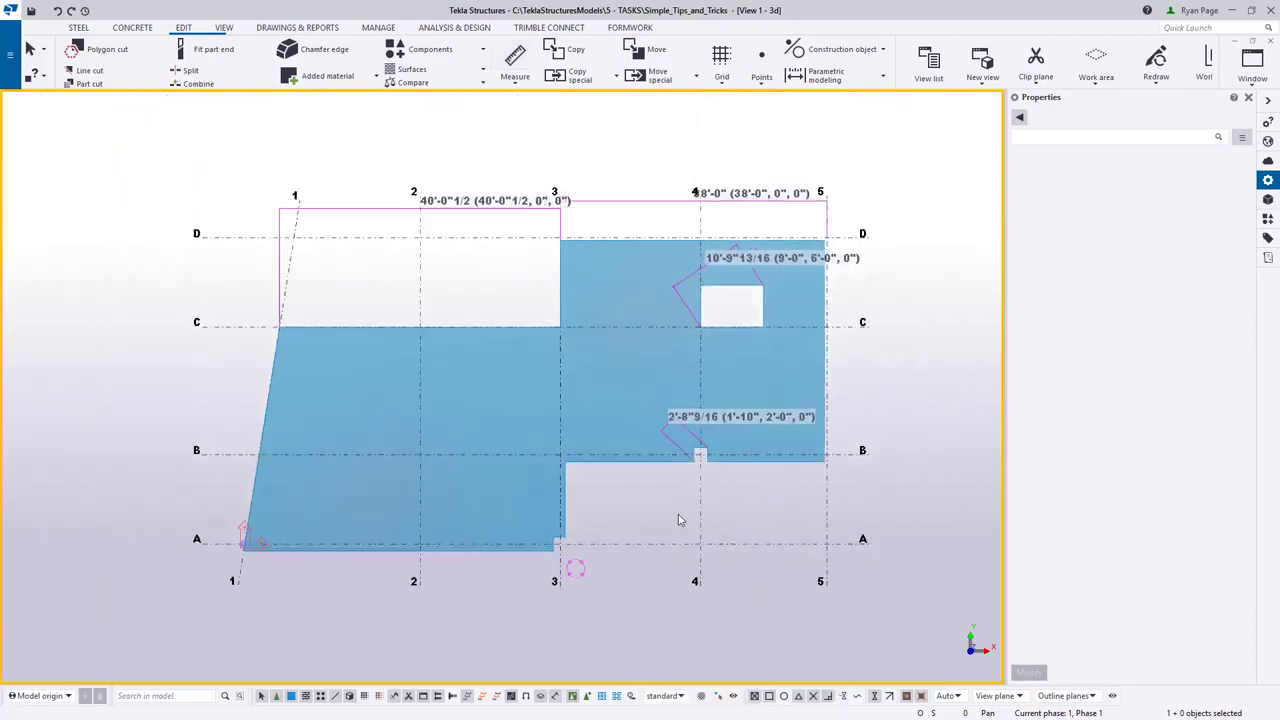
Step: Erase the temporary graphics to clear all measurements from the view
click(224, 27)
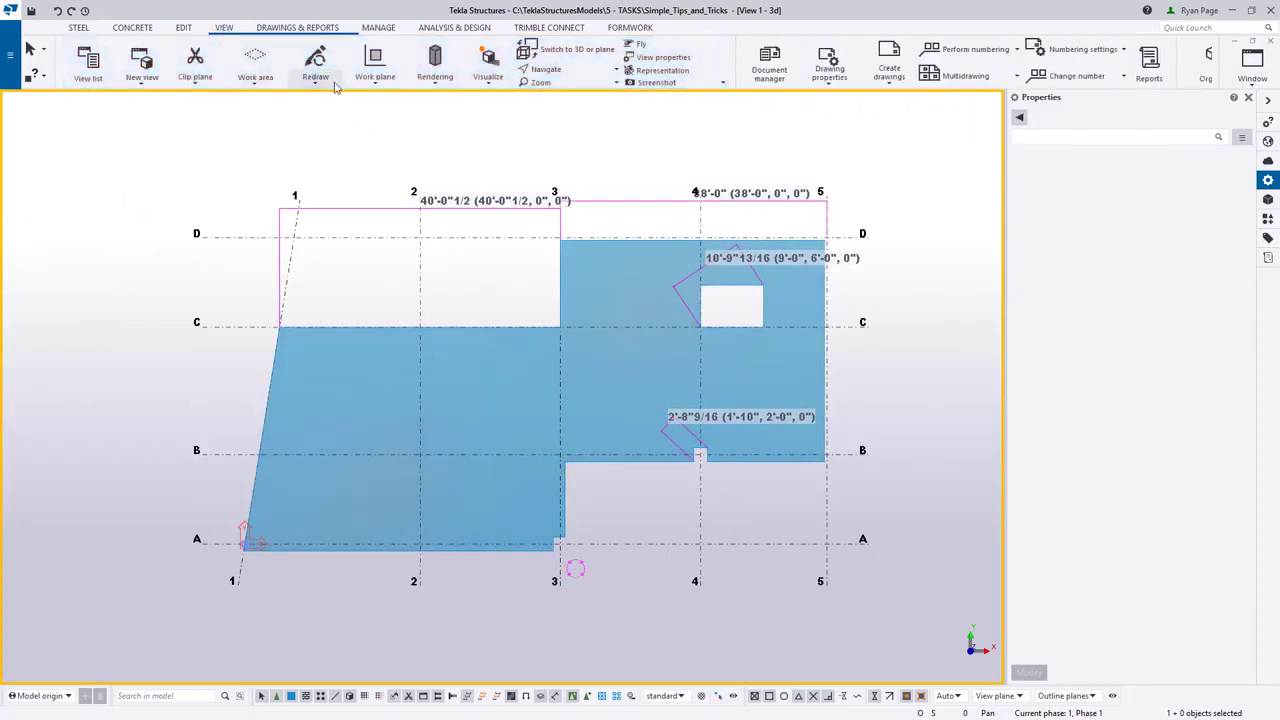
click(318, 78)
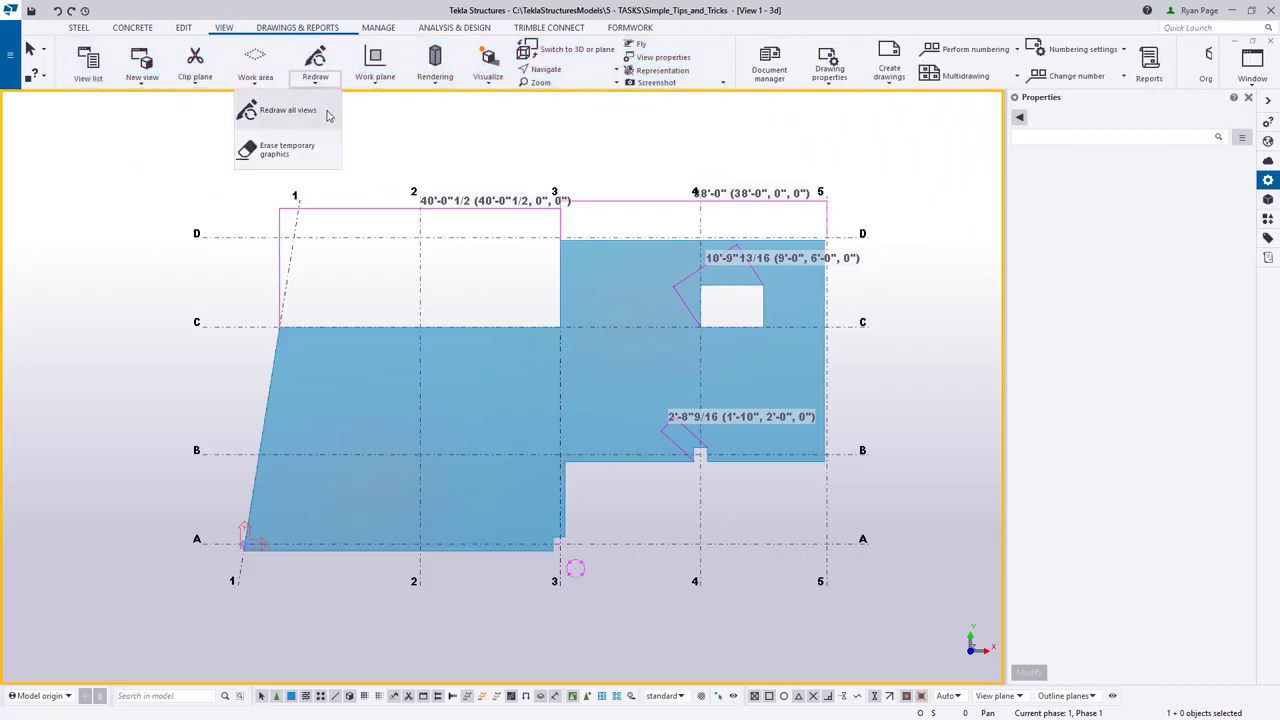
click(270, 166)
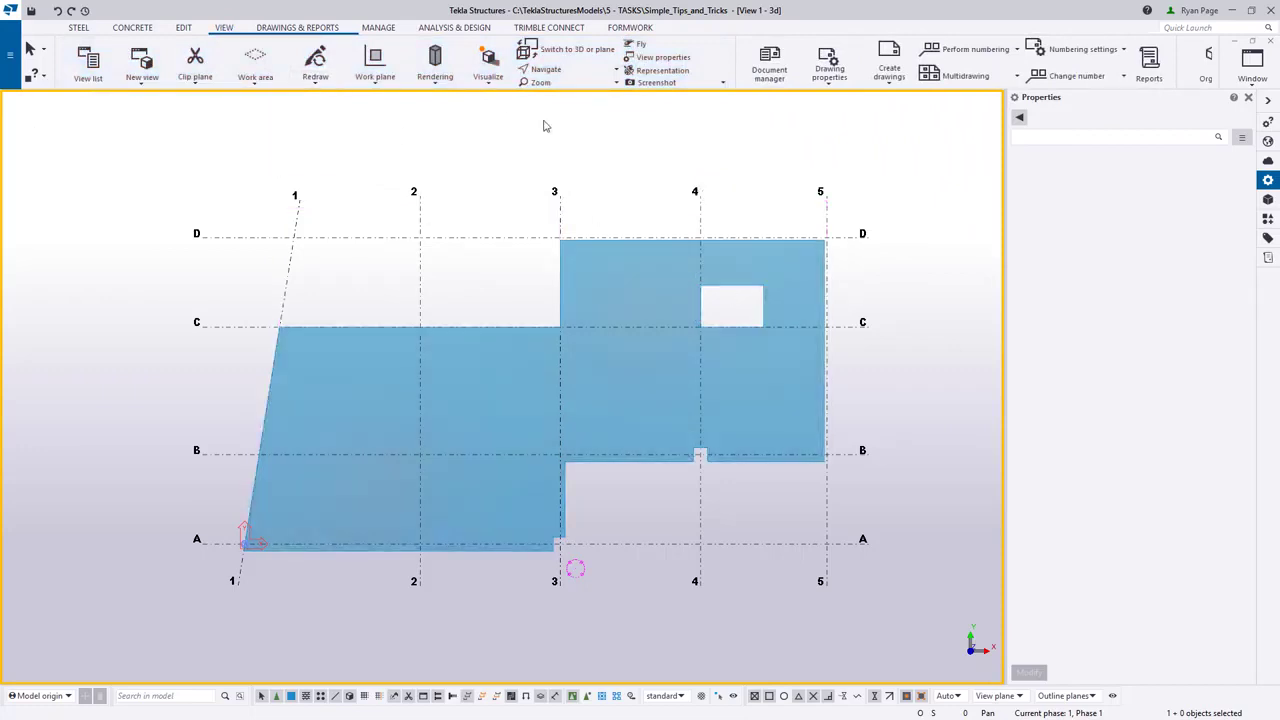
Step: Measure the slab edge along grid C up to grid 3 and the diagonal of the rectangular opening, and end measuring
click(280, 325)
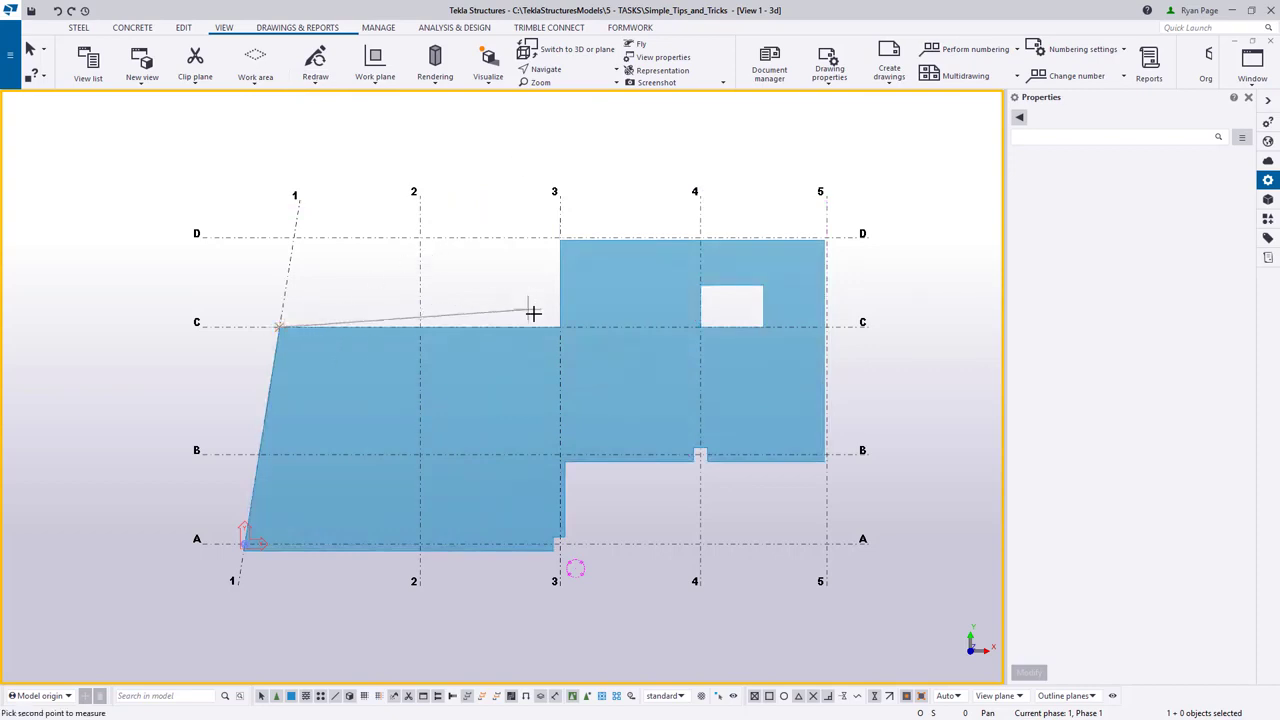
click(560, 325)
click(558, 167)
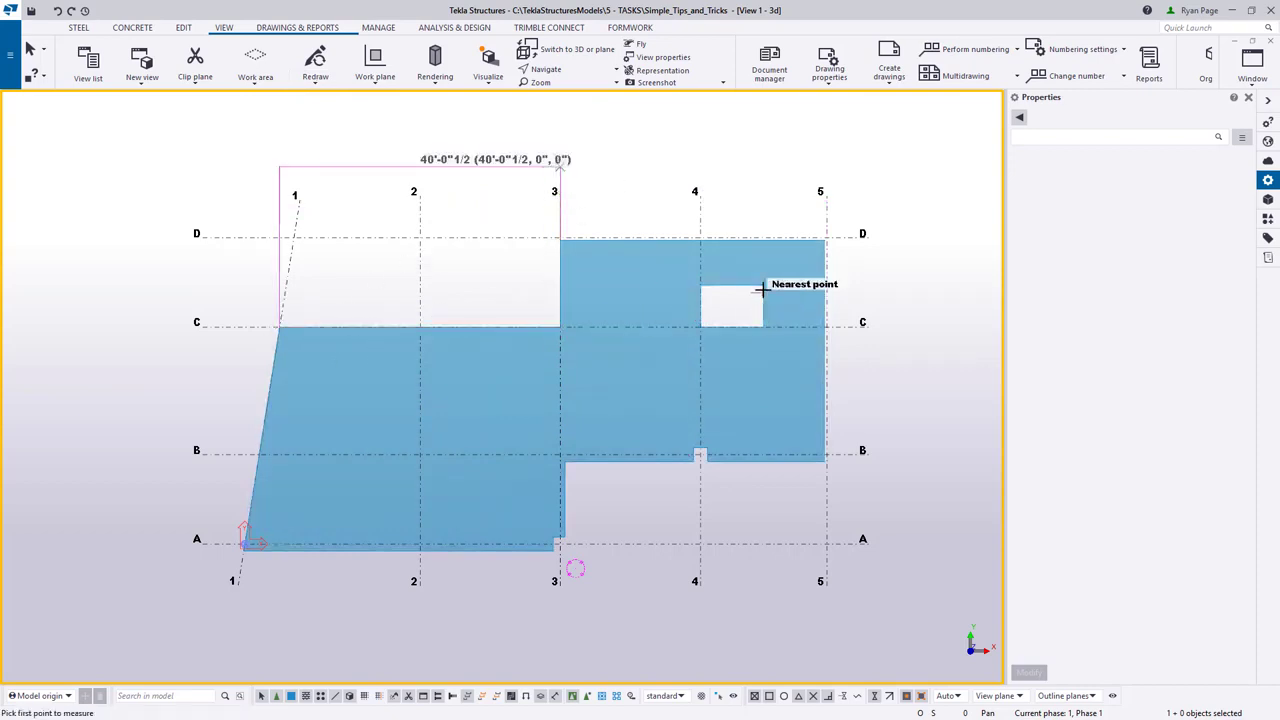
click(762, 287)
click(701, 326)
click(668, 282)
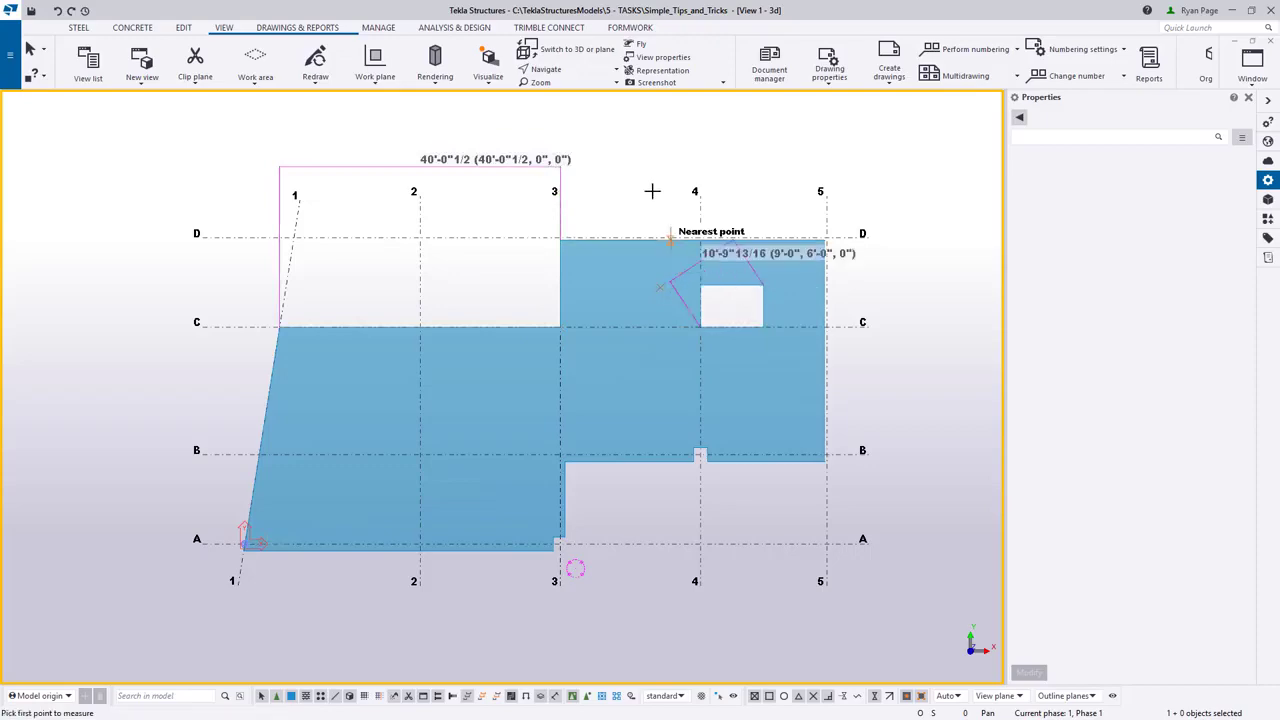
right_click(651, 189)
click(675, 196)
right_click(646, 187)
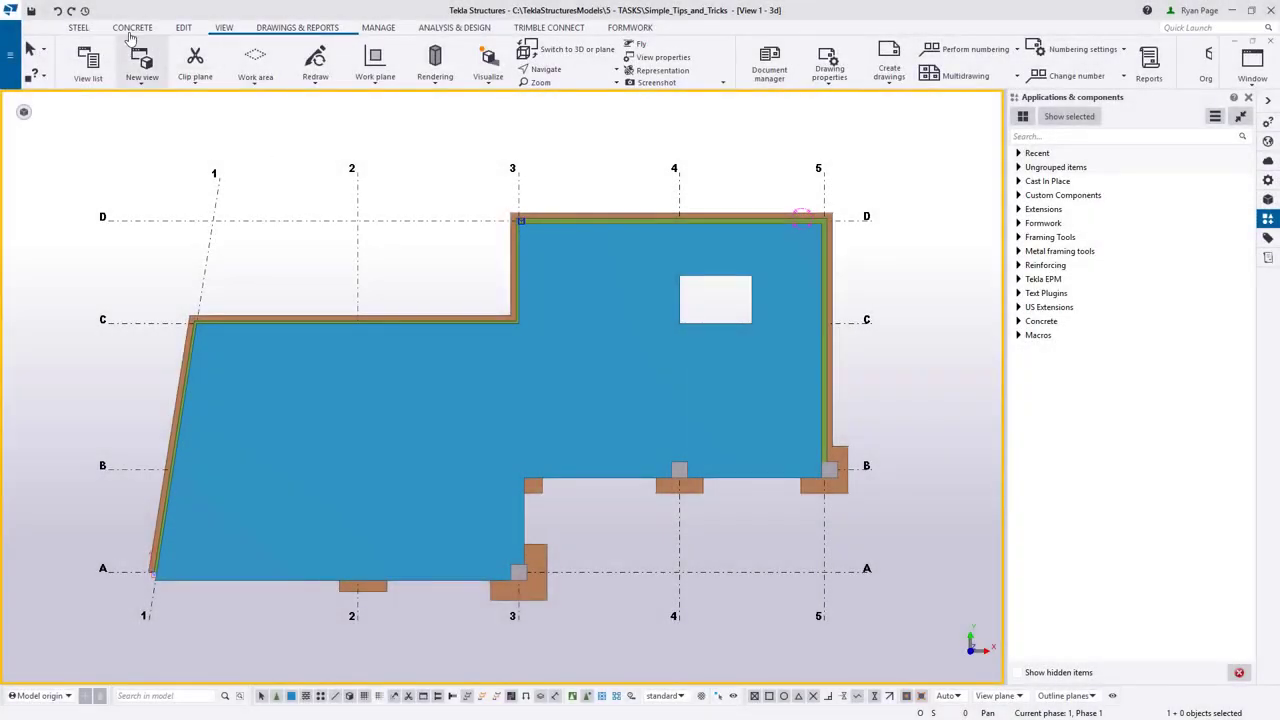
Step: Start the Wall layout tool with its properties displayed, and close it without creating a wall
click(131, 28)
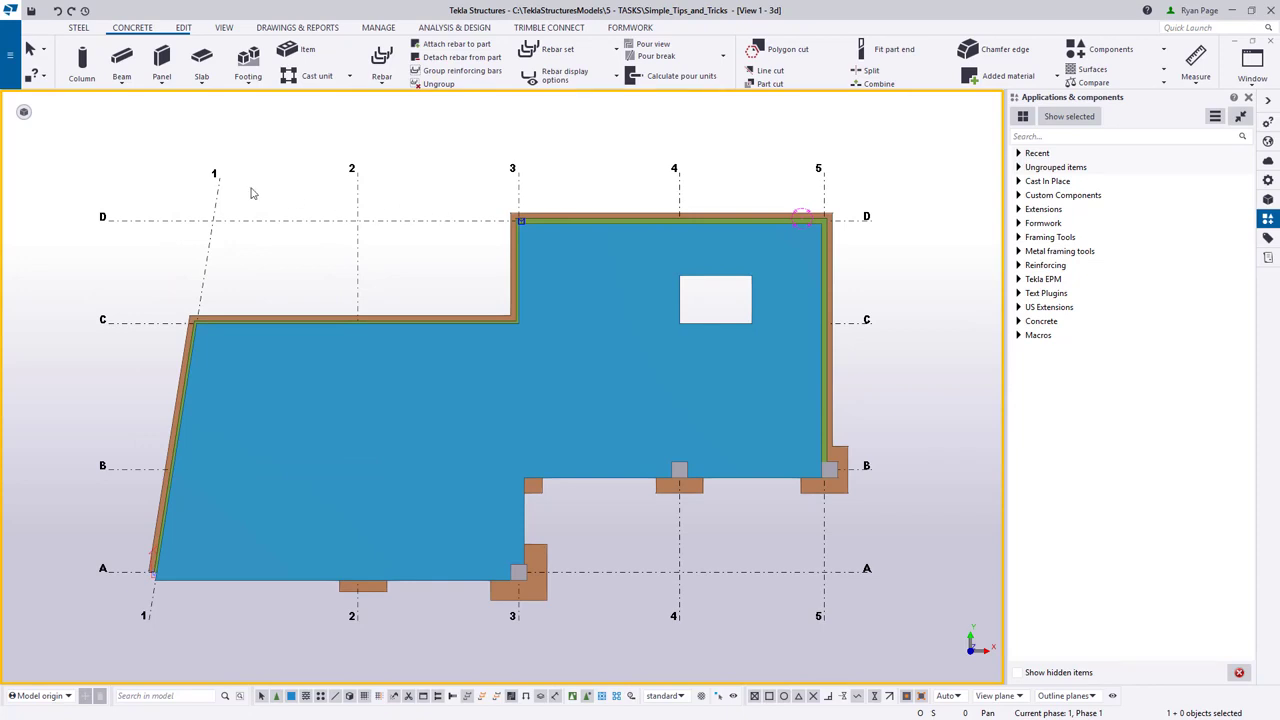
click(161, 86)
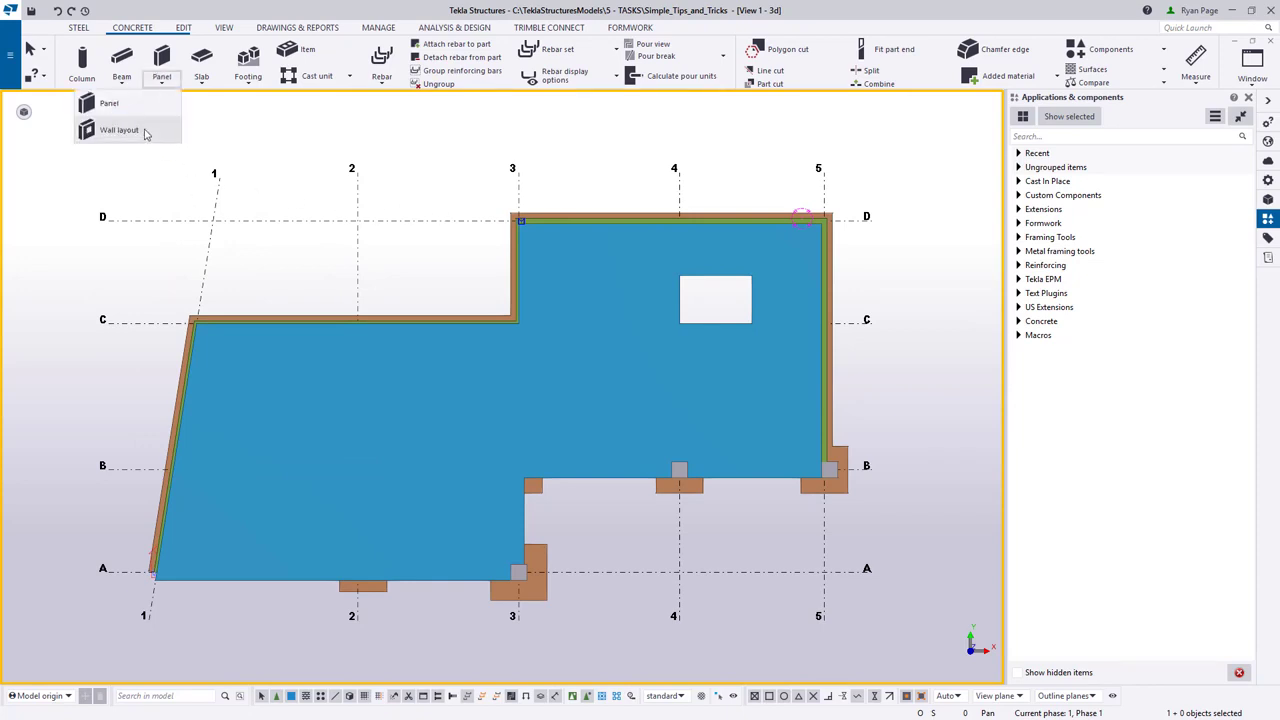
click(145, 131)
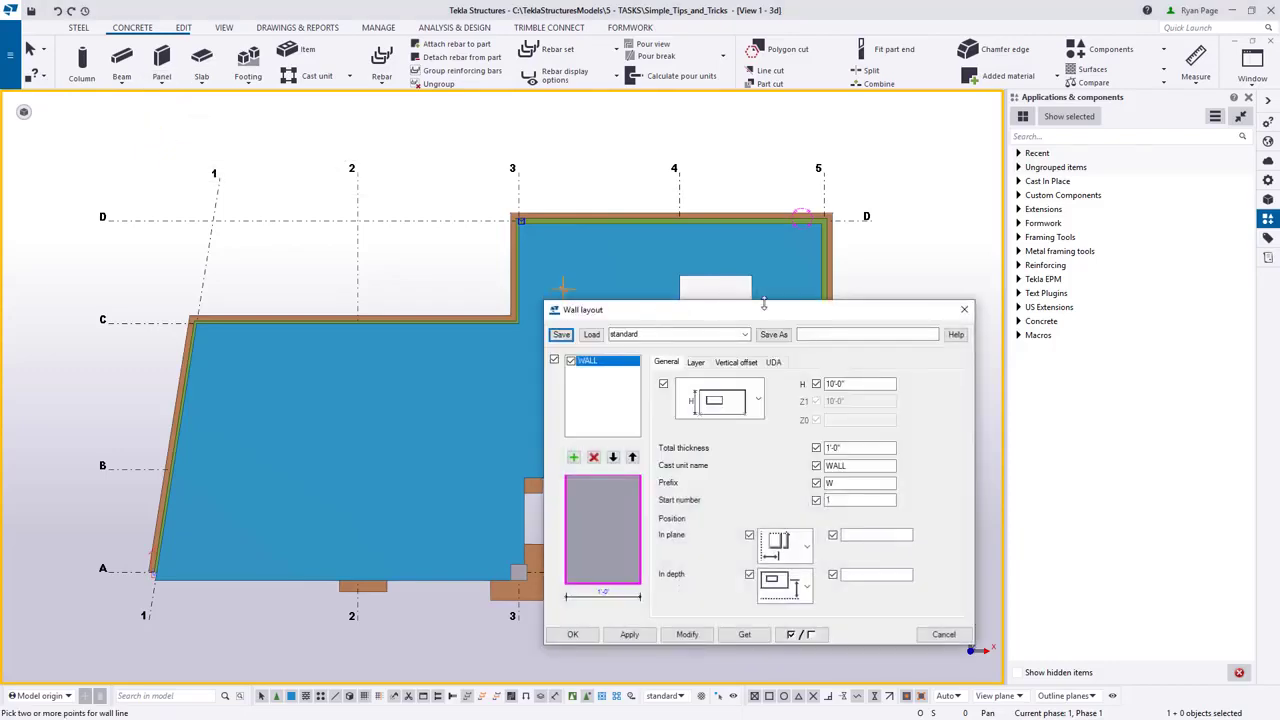
right_click(531, 144)
click(562, 150)
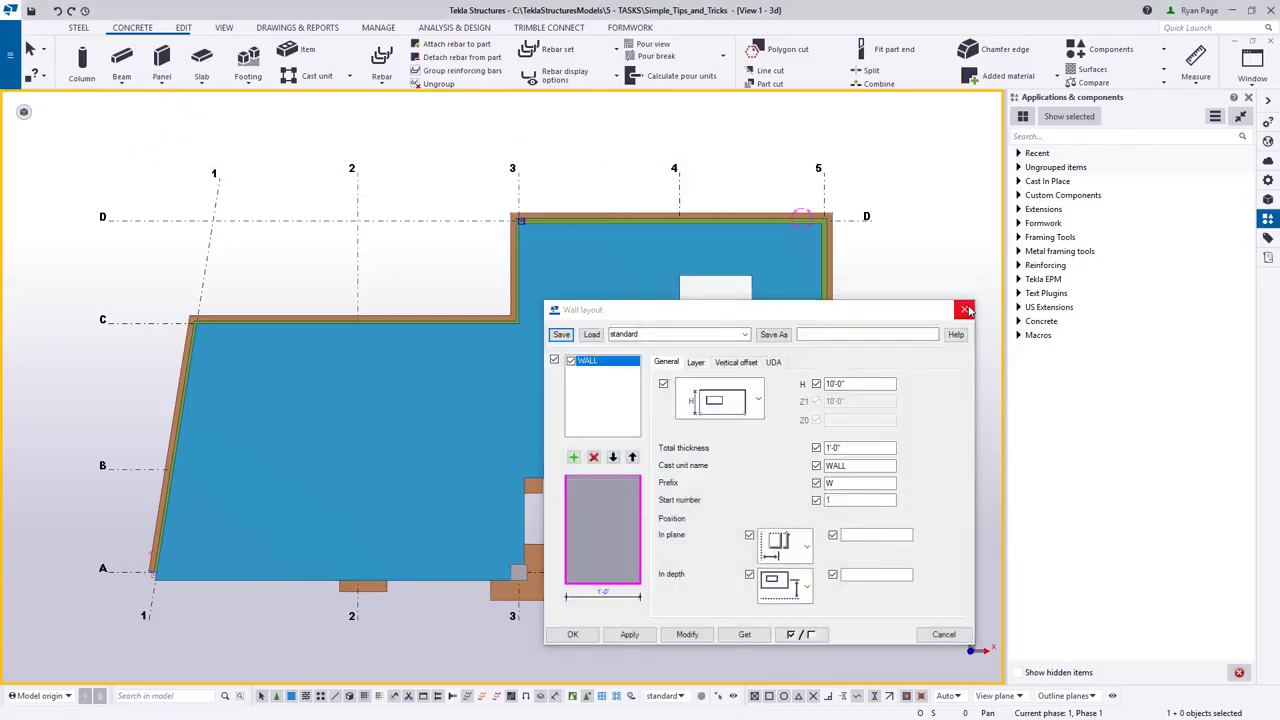
click(965, 309)
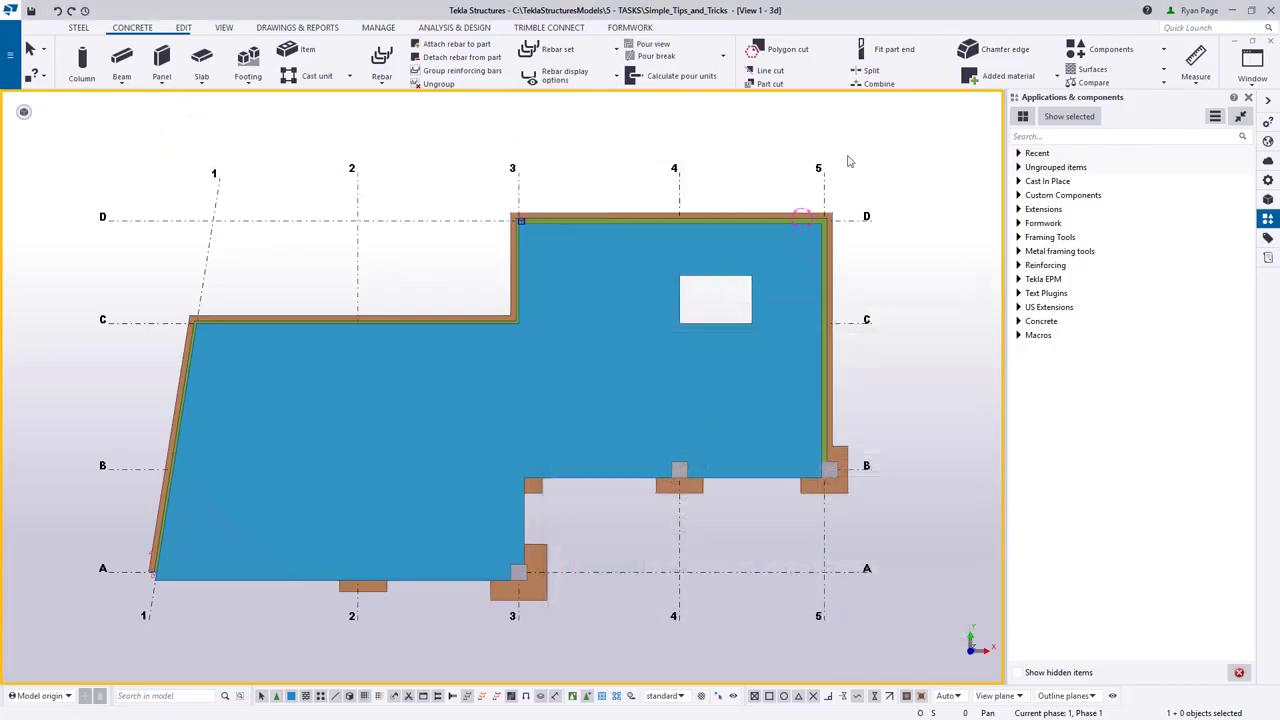
Step: Open the settings of the wall formwork placing tool
click(632, 30)
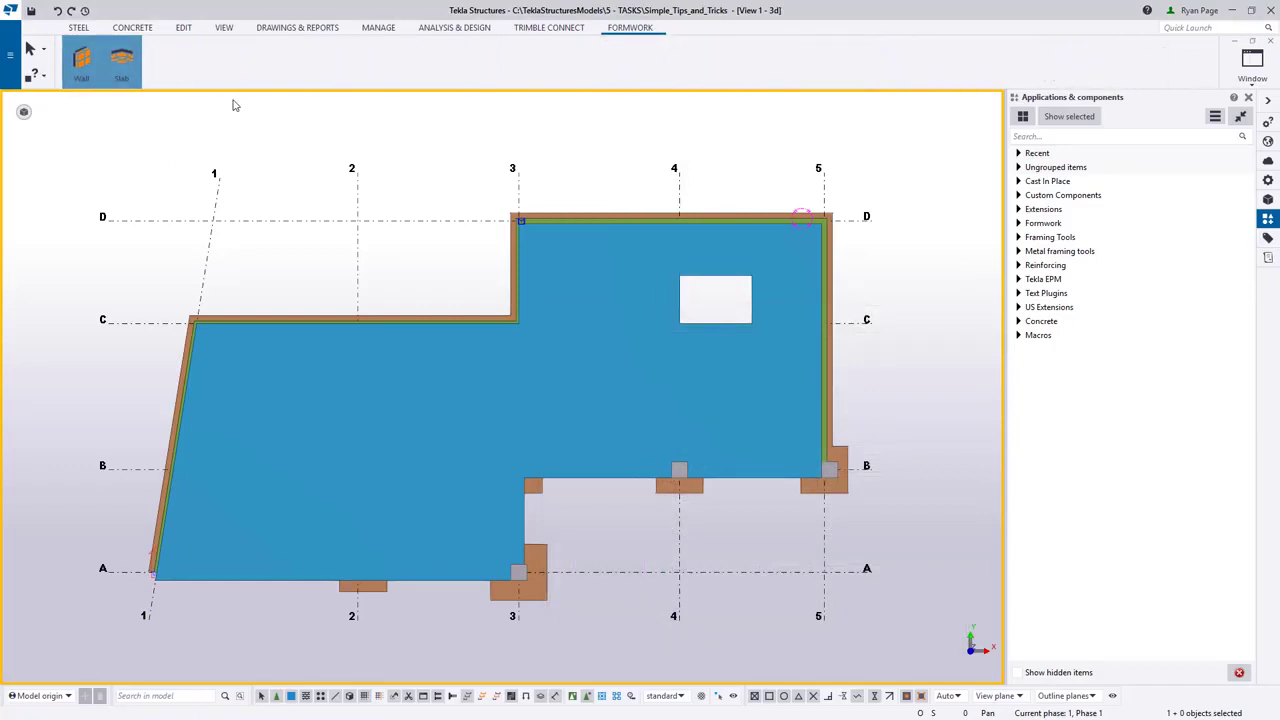
shift+click(83, 62)
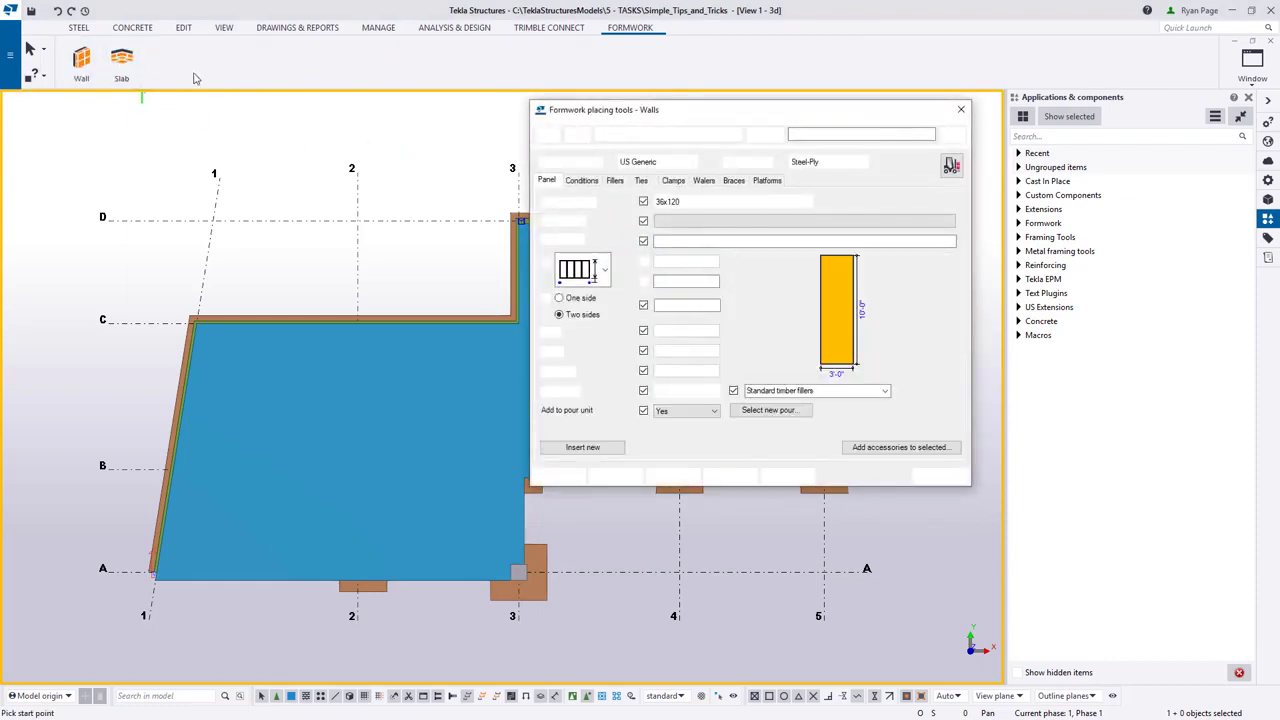
Step: End the wall formwork placing command without placing any panels
right_click(276, 131)
click(276, 131)
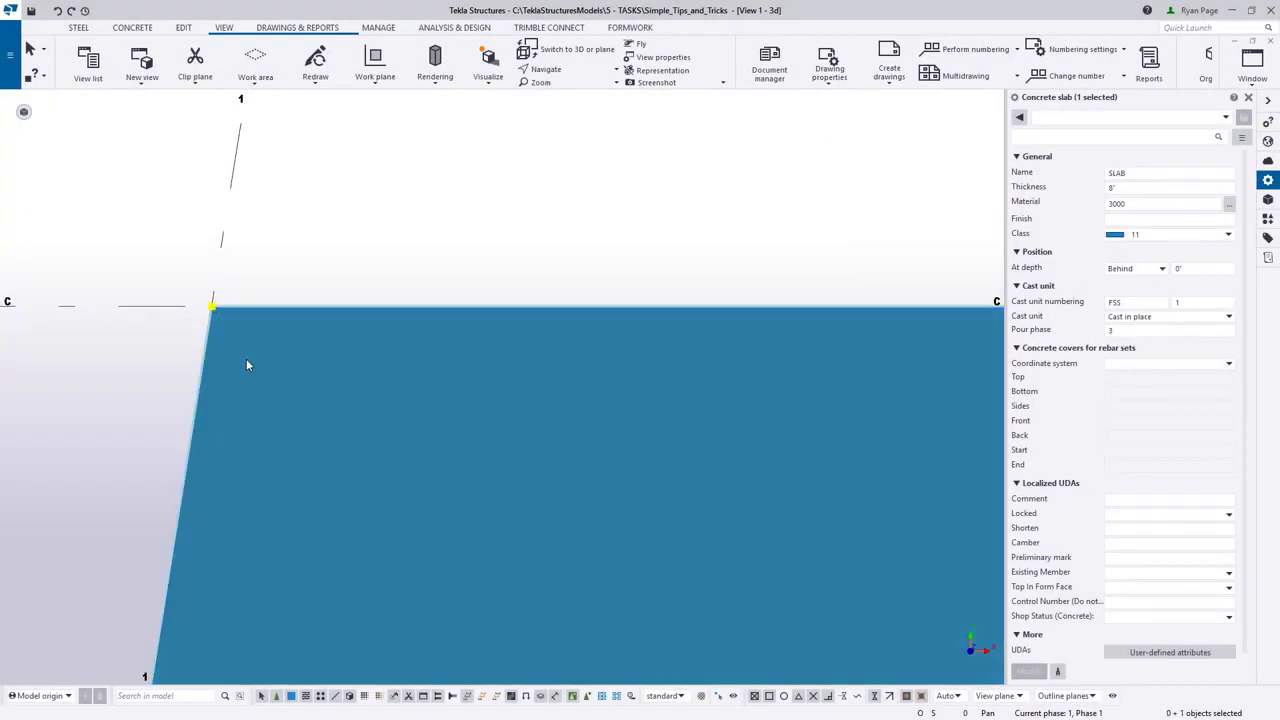
Step: Select the slab's corner handle at grids C and 1 and try the Line type for its corner chamfer
click(212, 307)
scroll(186, 349, down, 3)
middle_drag(736, 404, 40, 418)
middle_drag(866, 389, 548, 392)
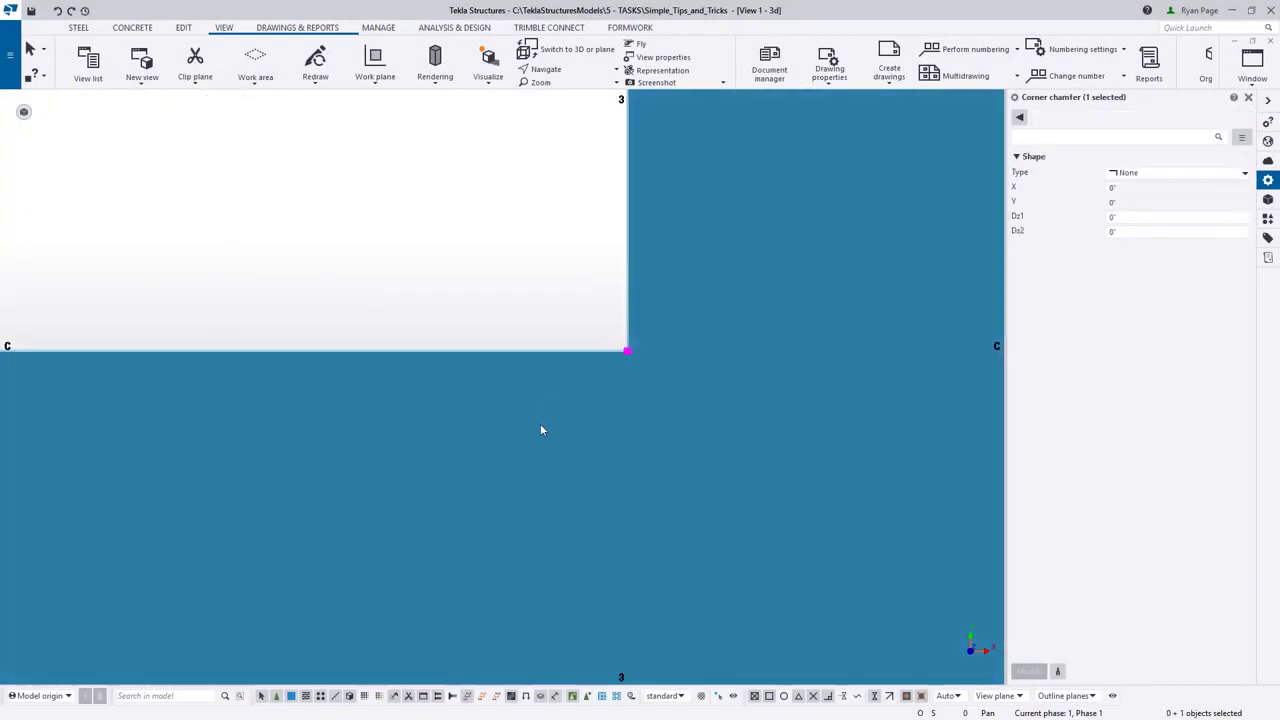
click(1244, 173)
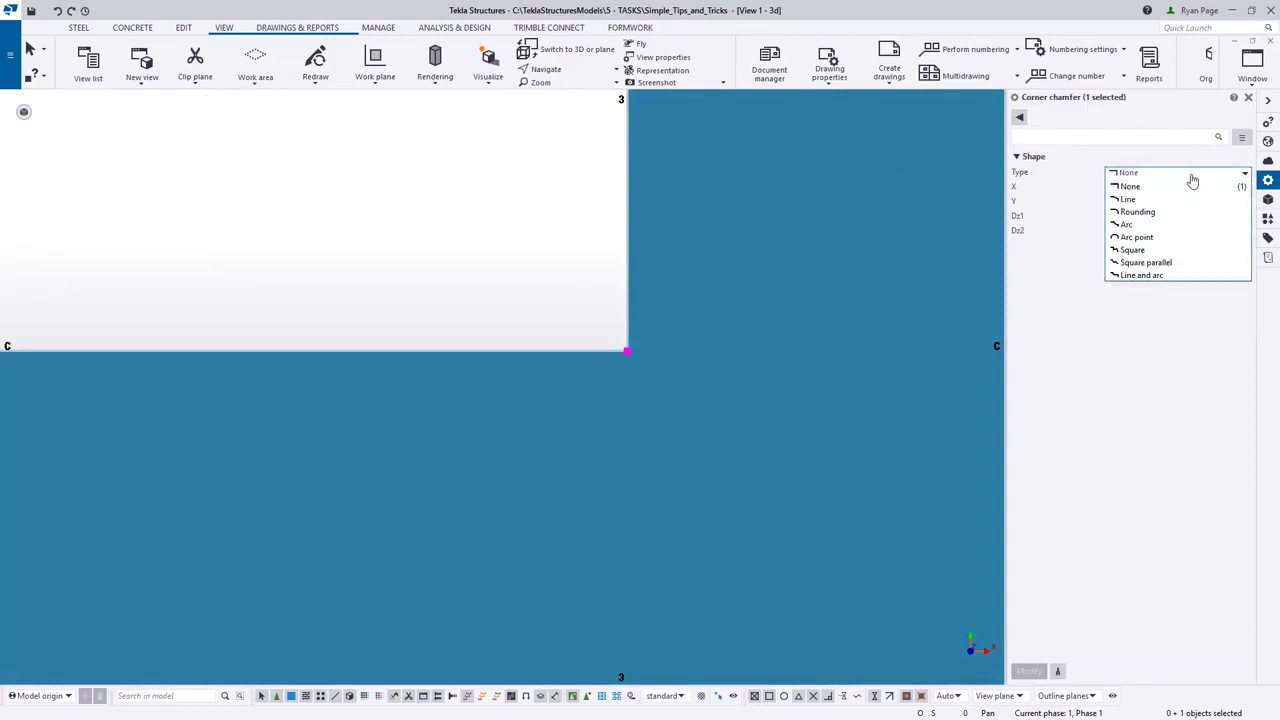
click(1147, 205)
click(1138, 188)
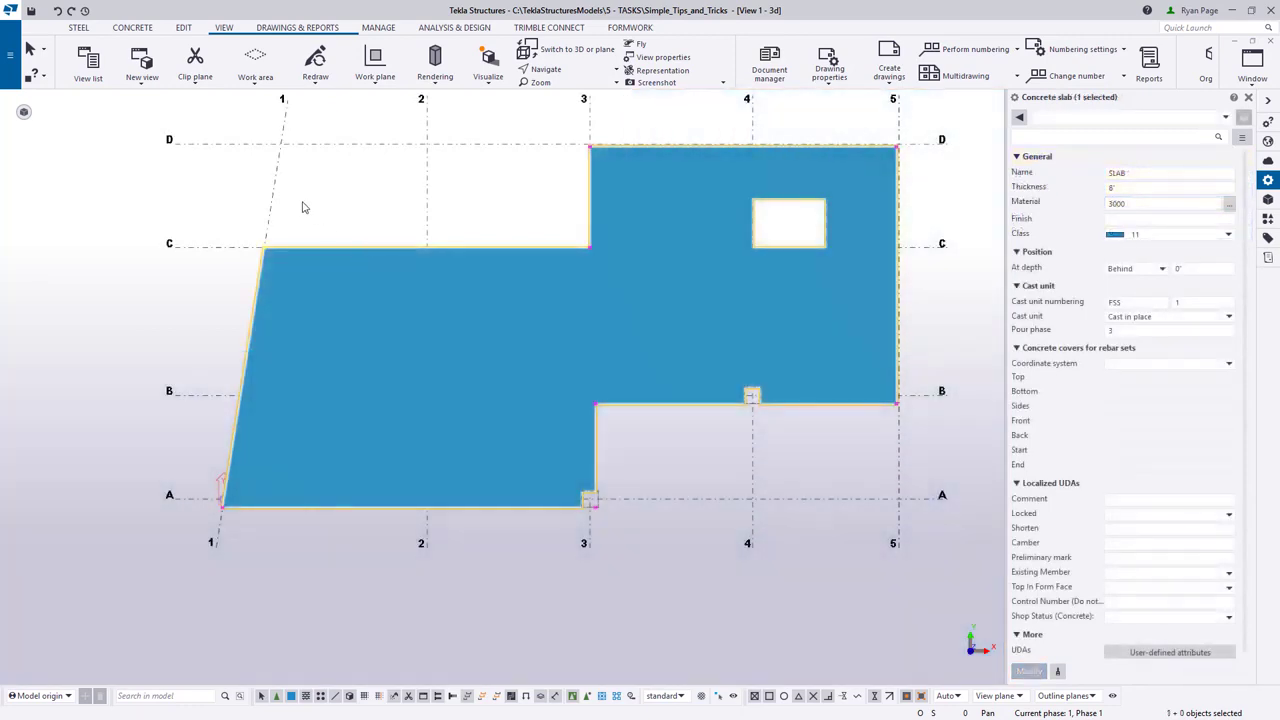
Step: Select all eight corner handles of the slab together and apply a Line chamfer with 6" X and Y distances
alt+drag(112, 94, 970, 585)
scroll(686, 434, up, 5)
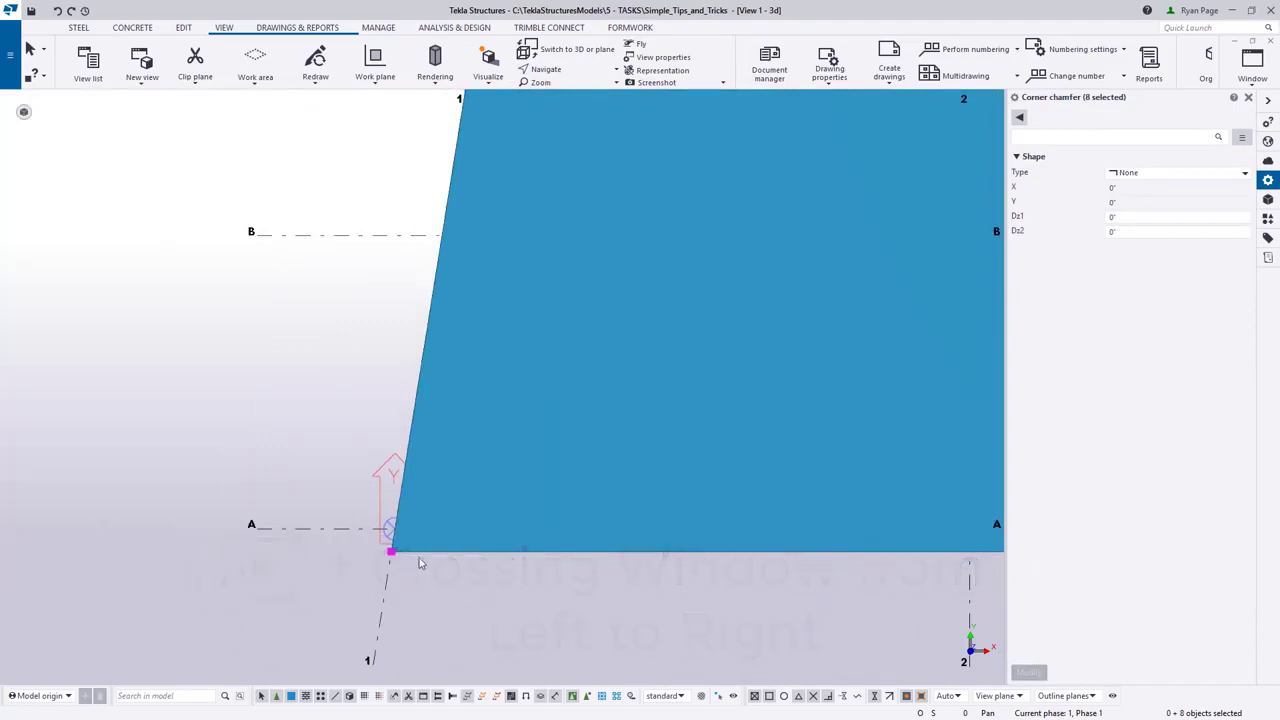
scroll(588, 305, down, 9)
middle_drag(597, 288, 480, 386)
scroll(474, 374, up, 6)
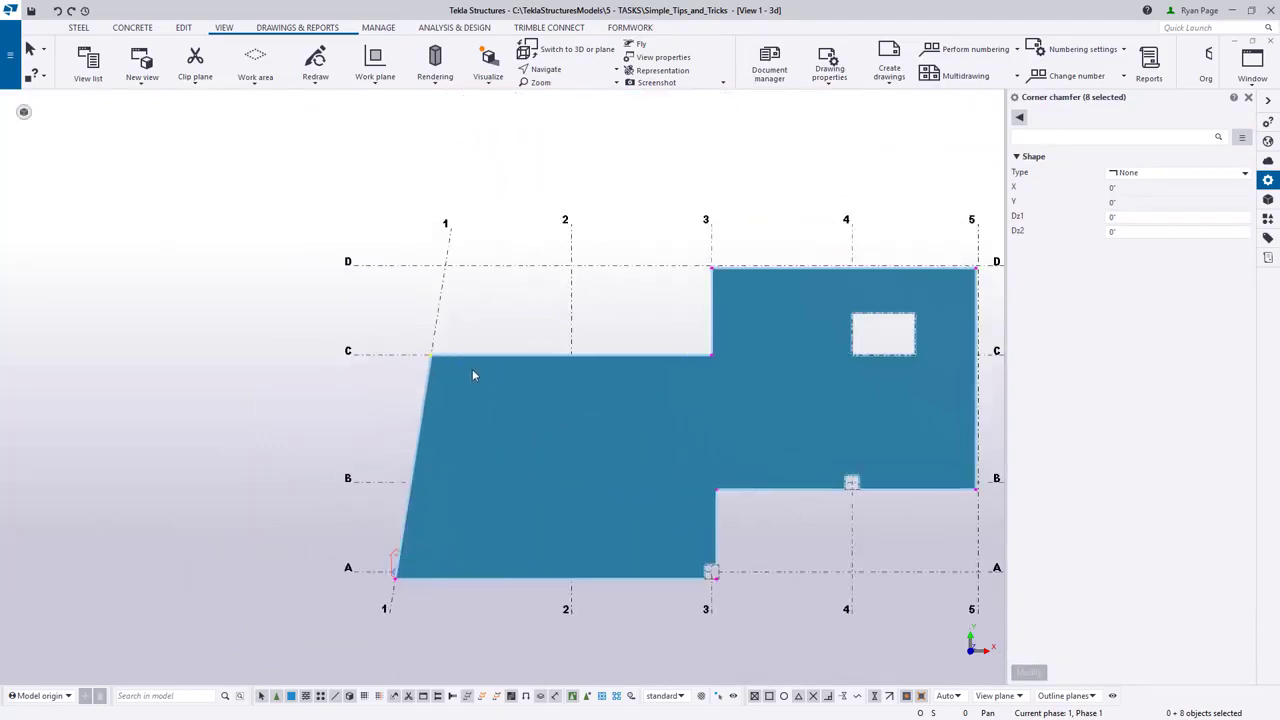
scroll(460, 366, up, 2)
click(1194, 174)
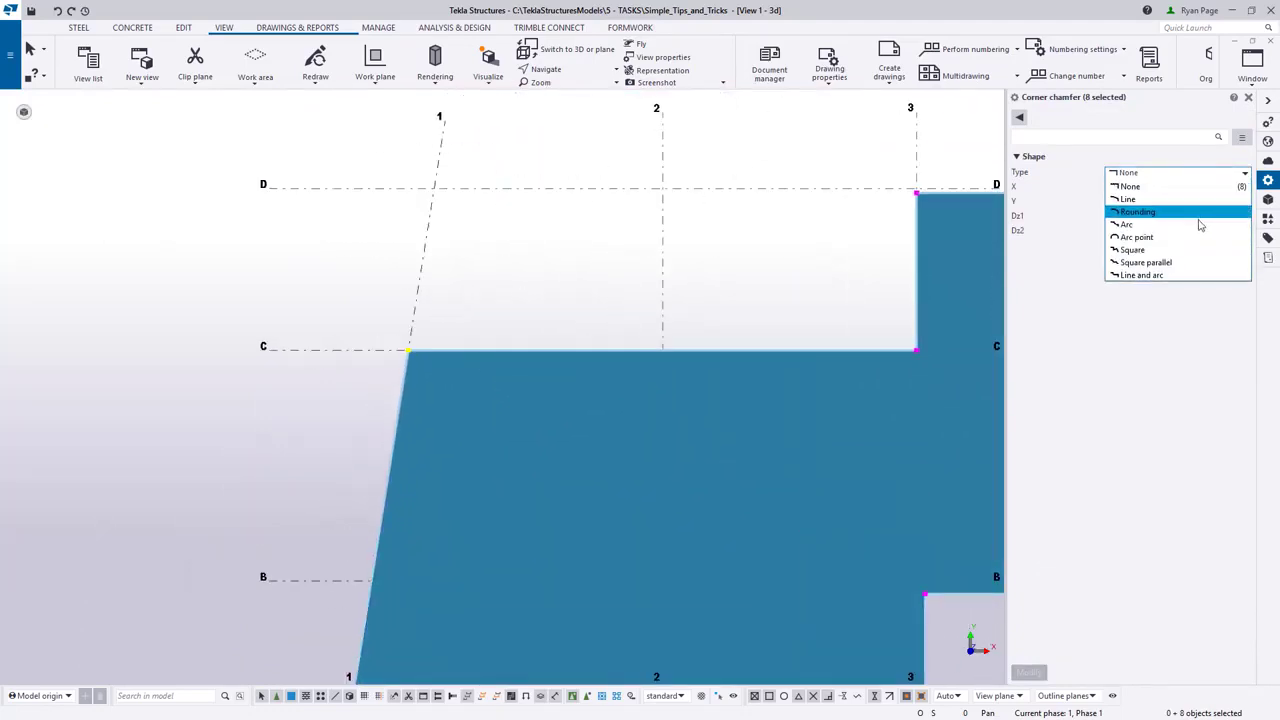
click(1197, 201)
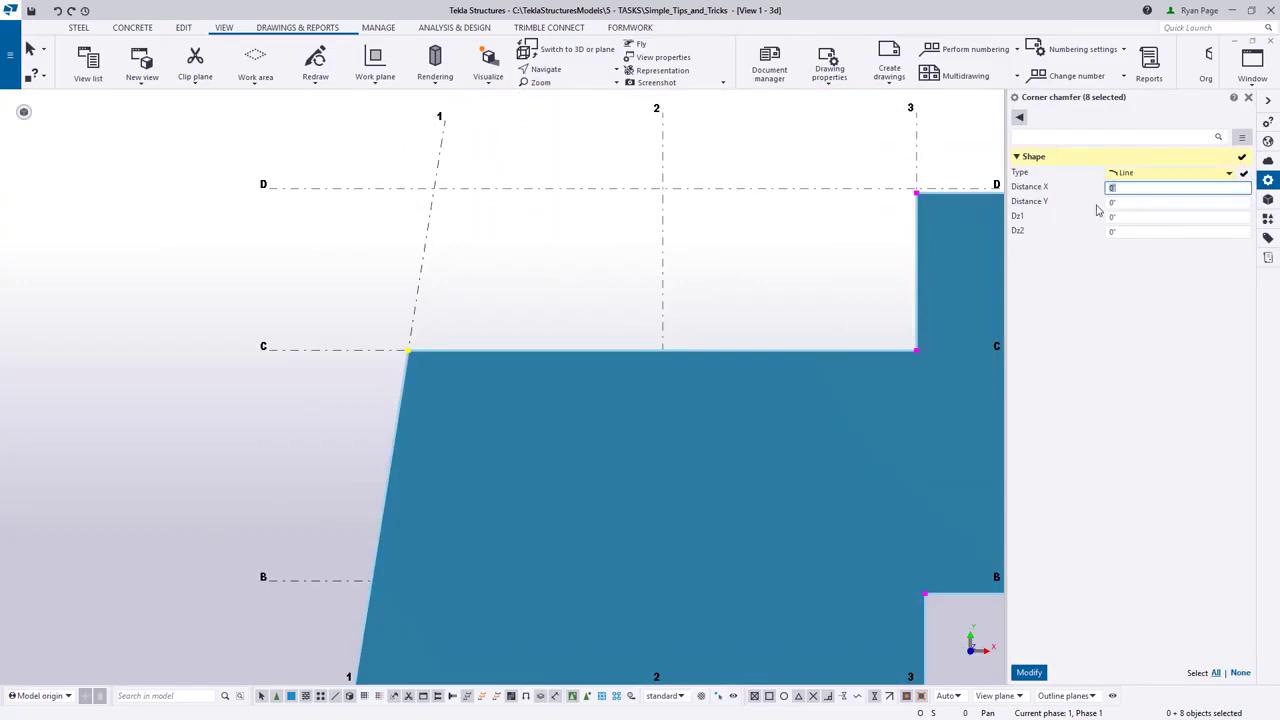
text(6)
key(Tab)
text(6)
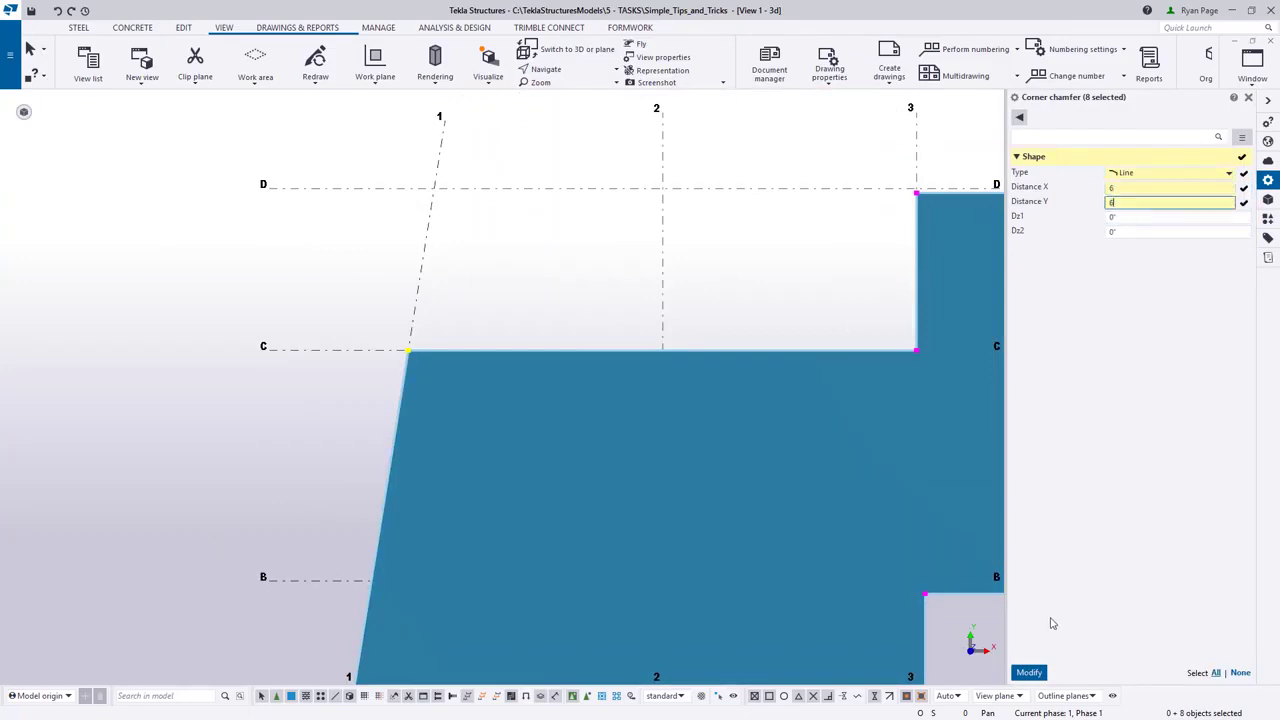
click(1032, 673)
Step: Examine the chamfers at the slab corners along grids C and D
scroll(449, 340, up, 5)
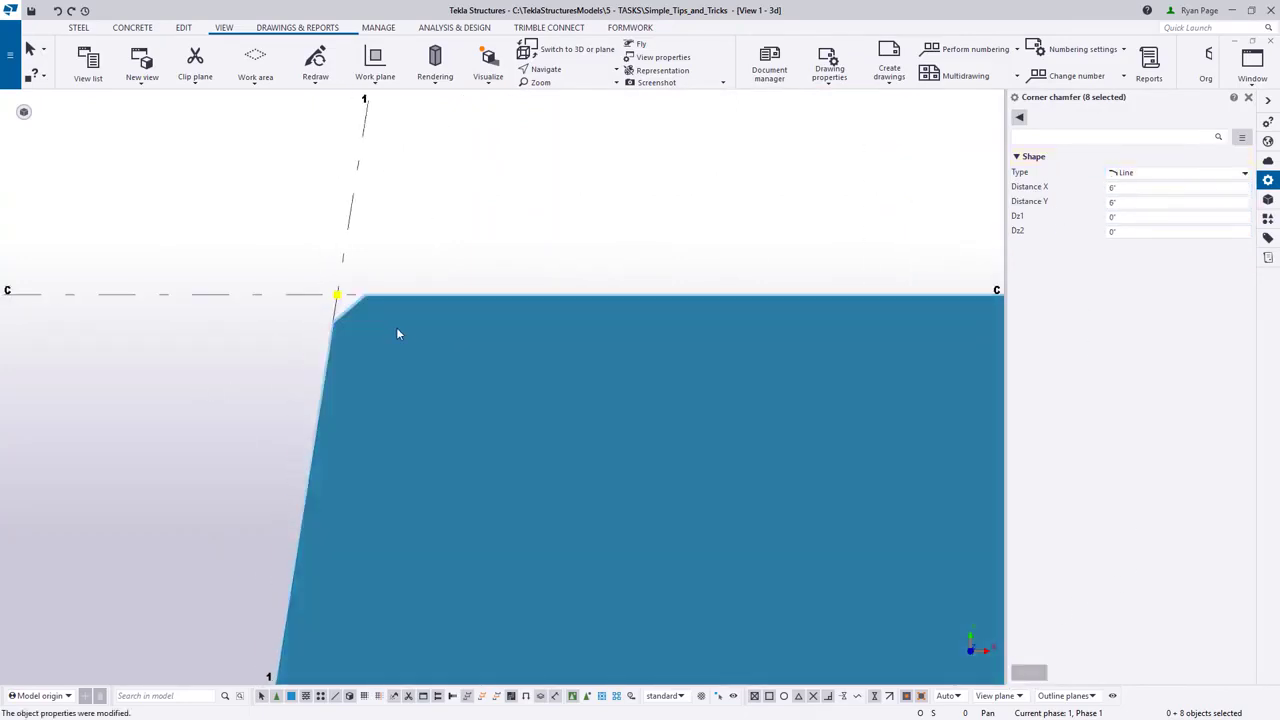
scroll(396, 334, down, 6)
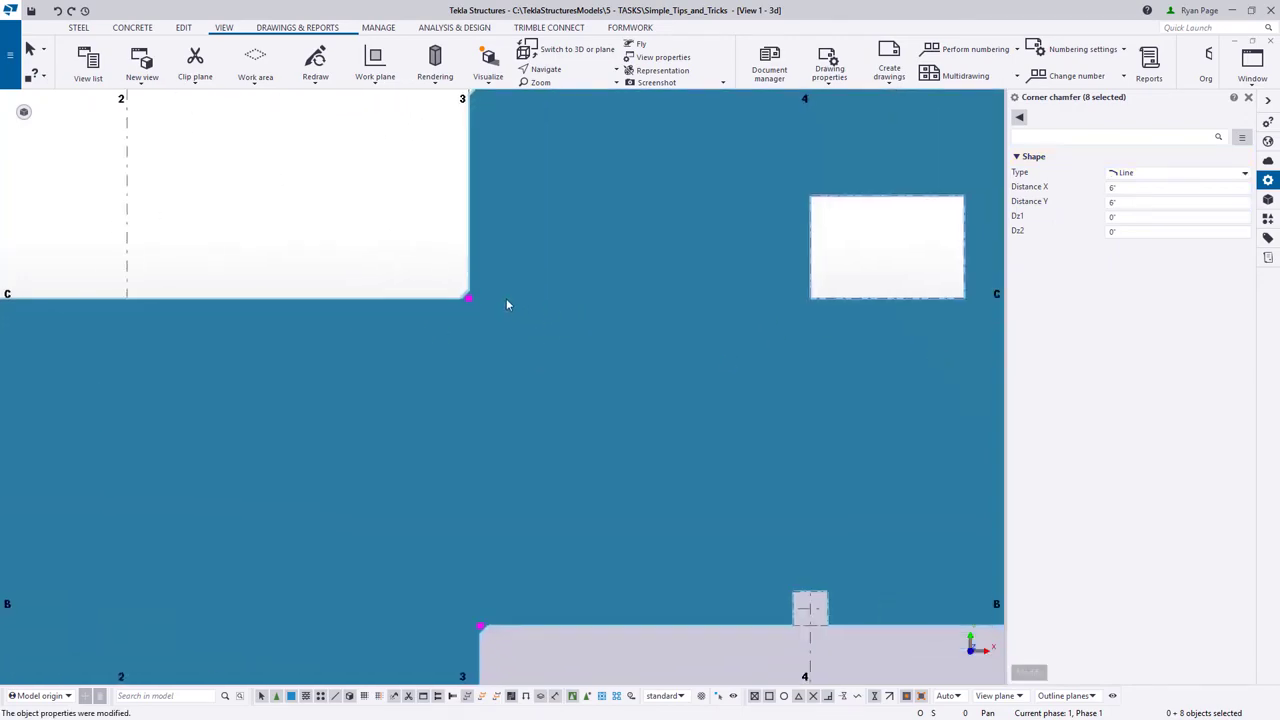
scroll(504, 300, up, 1)
middle_drag(523, 203, 483, 551)
scroll(425, 355, up, 3)
scroll(436, 350, down, 3)
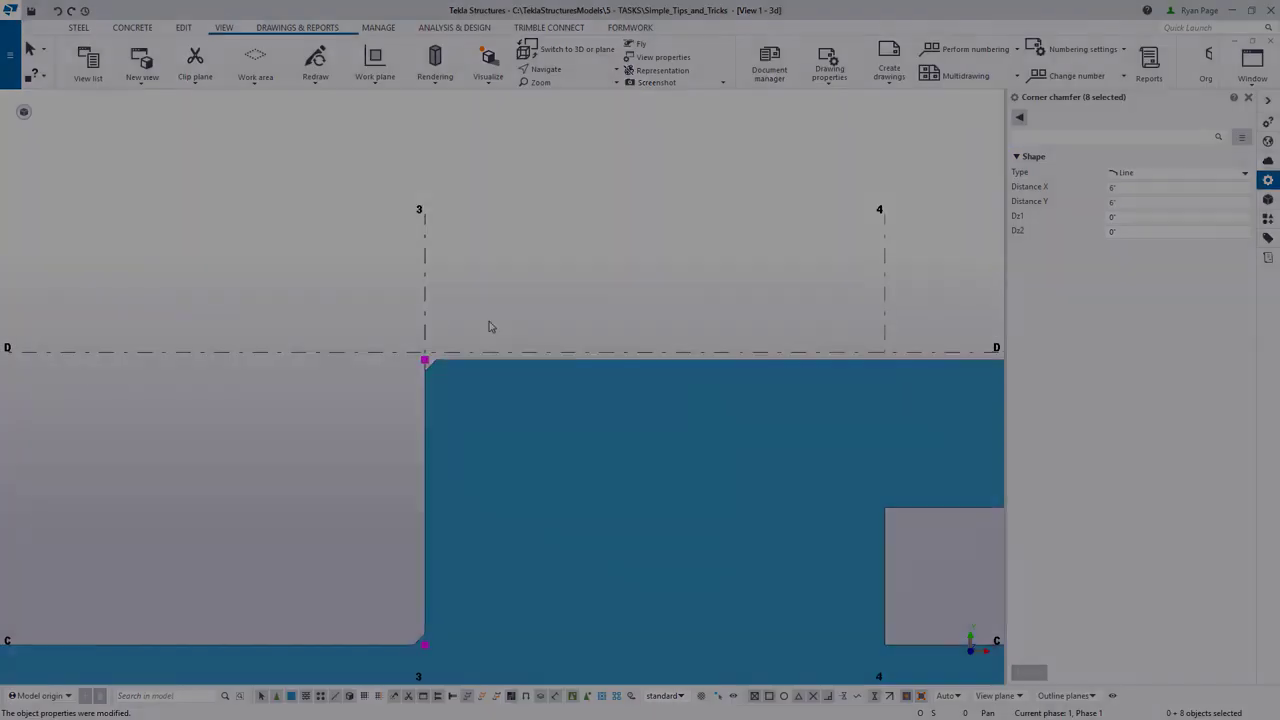